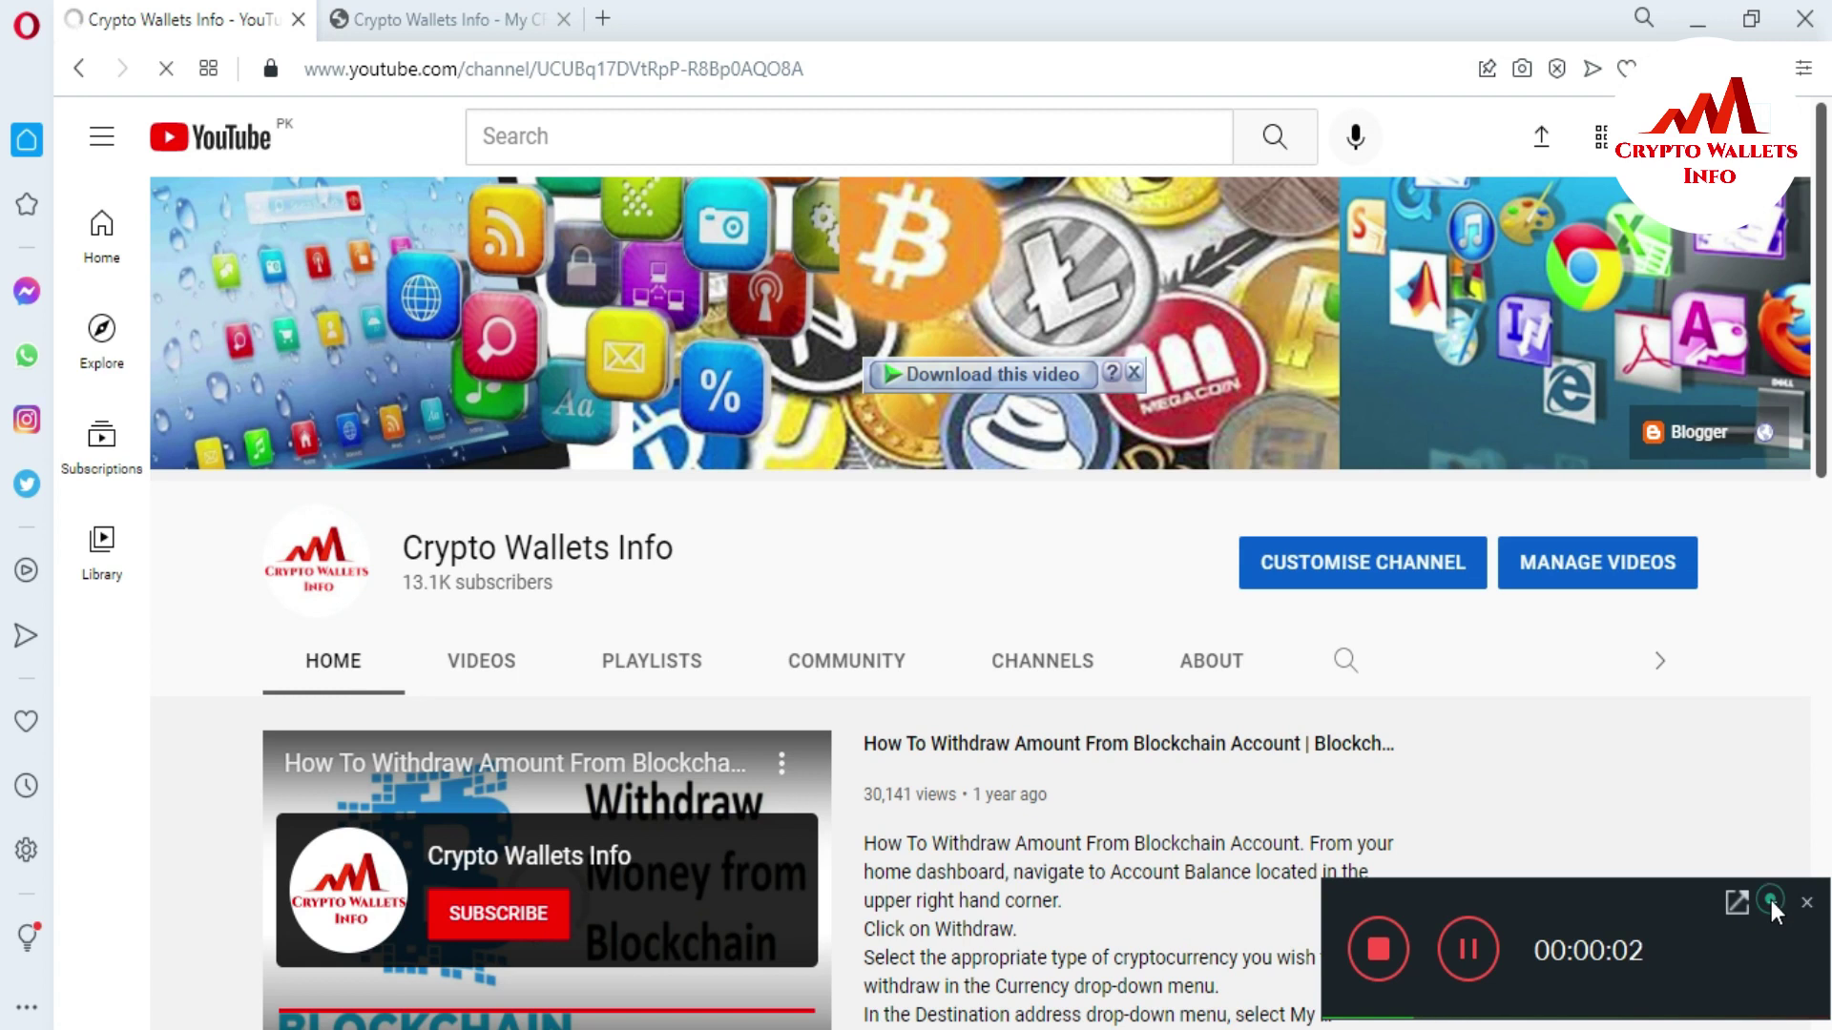
# Select the channel name Crypto Wallets Info on the YouTube channel page.
pyautogui.click(1774, 903)
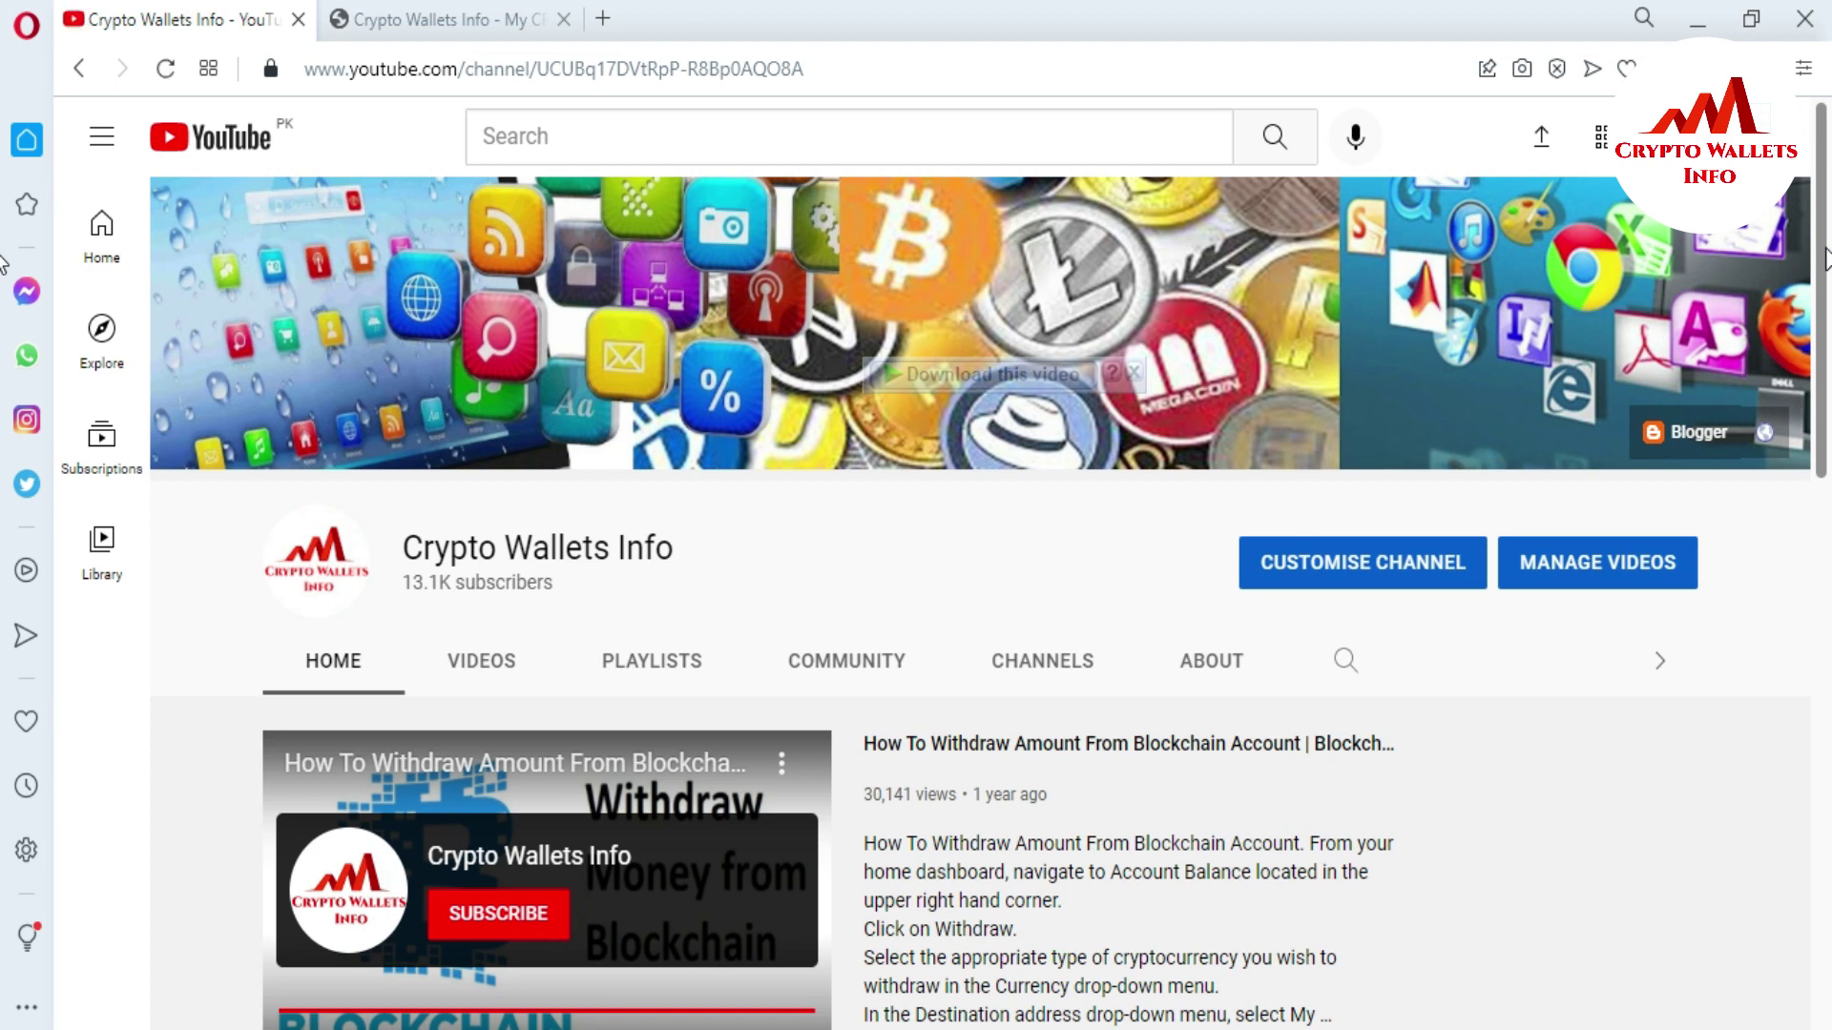
pyautogui.moveTo(676, 548); pyautogui.dragTo(400, 560)
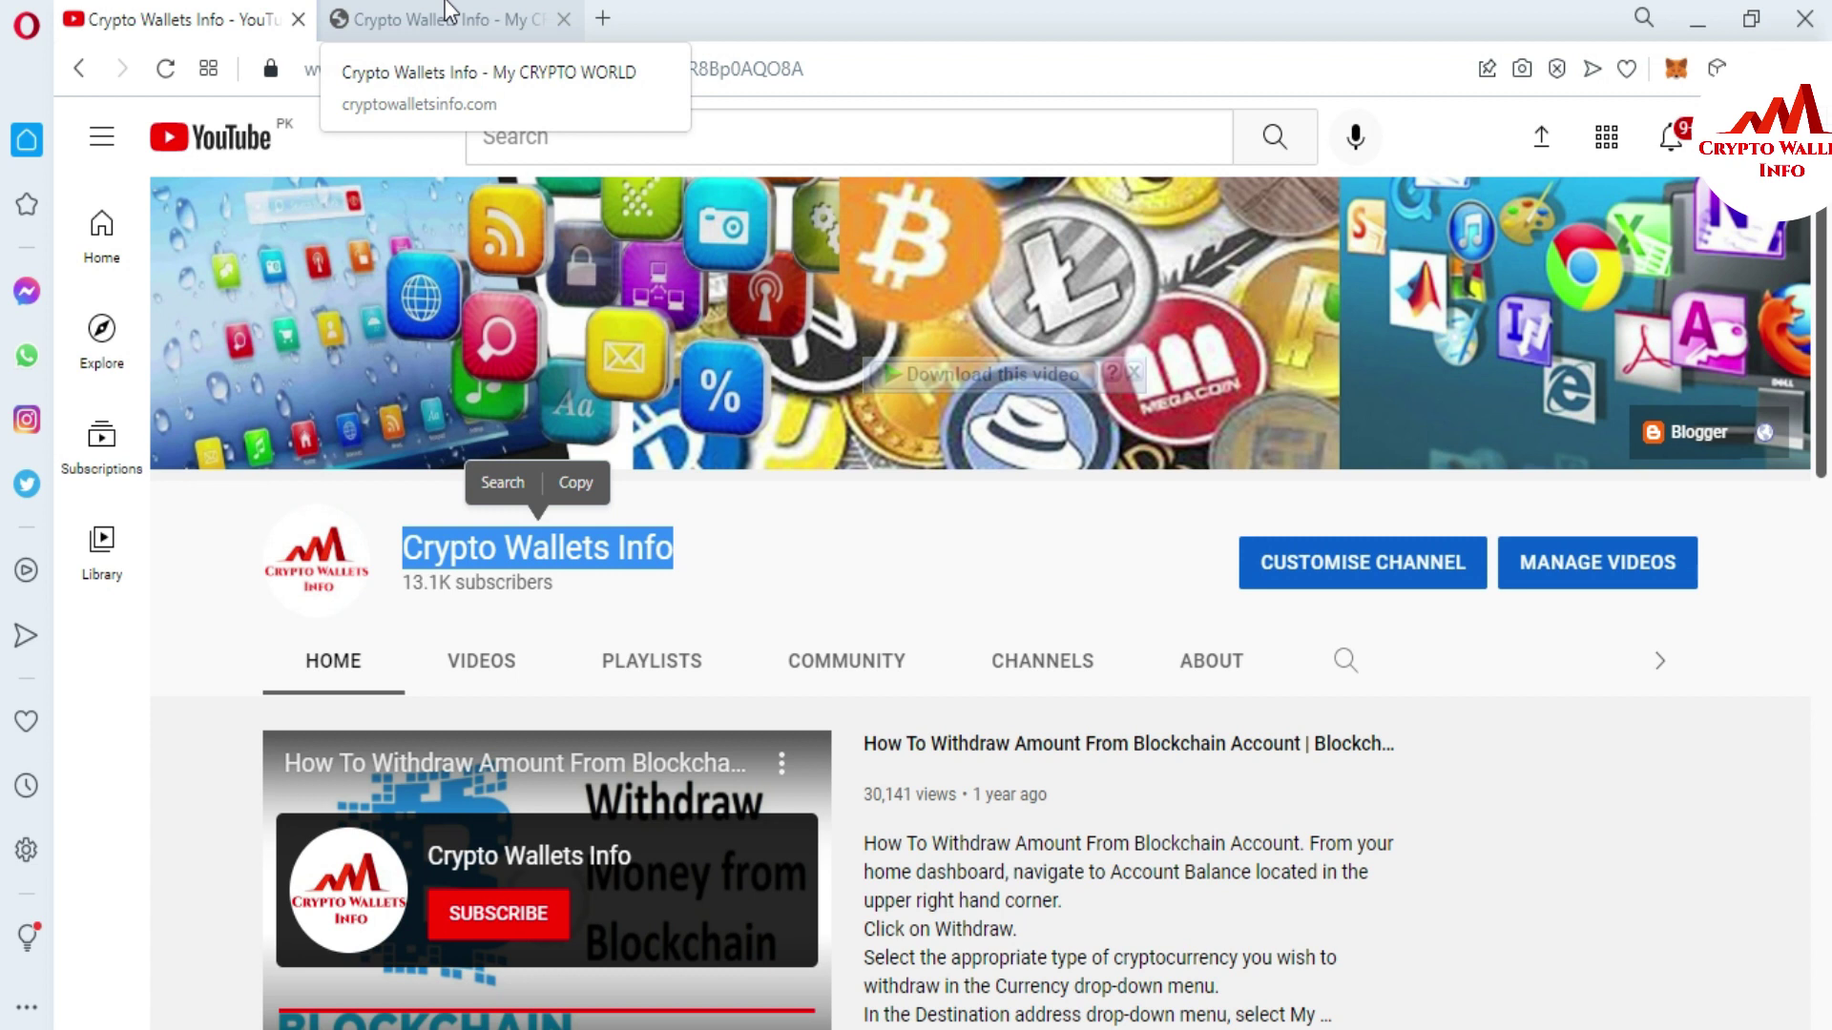
# Unlock MetaMask from the cryptowalletsinfo.com tab to show Account 5 with 0 BNB.
pyautogui.click(448, 11)
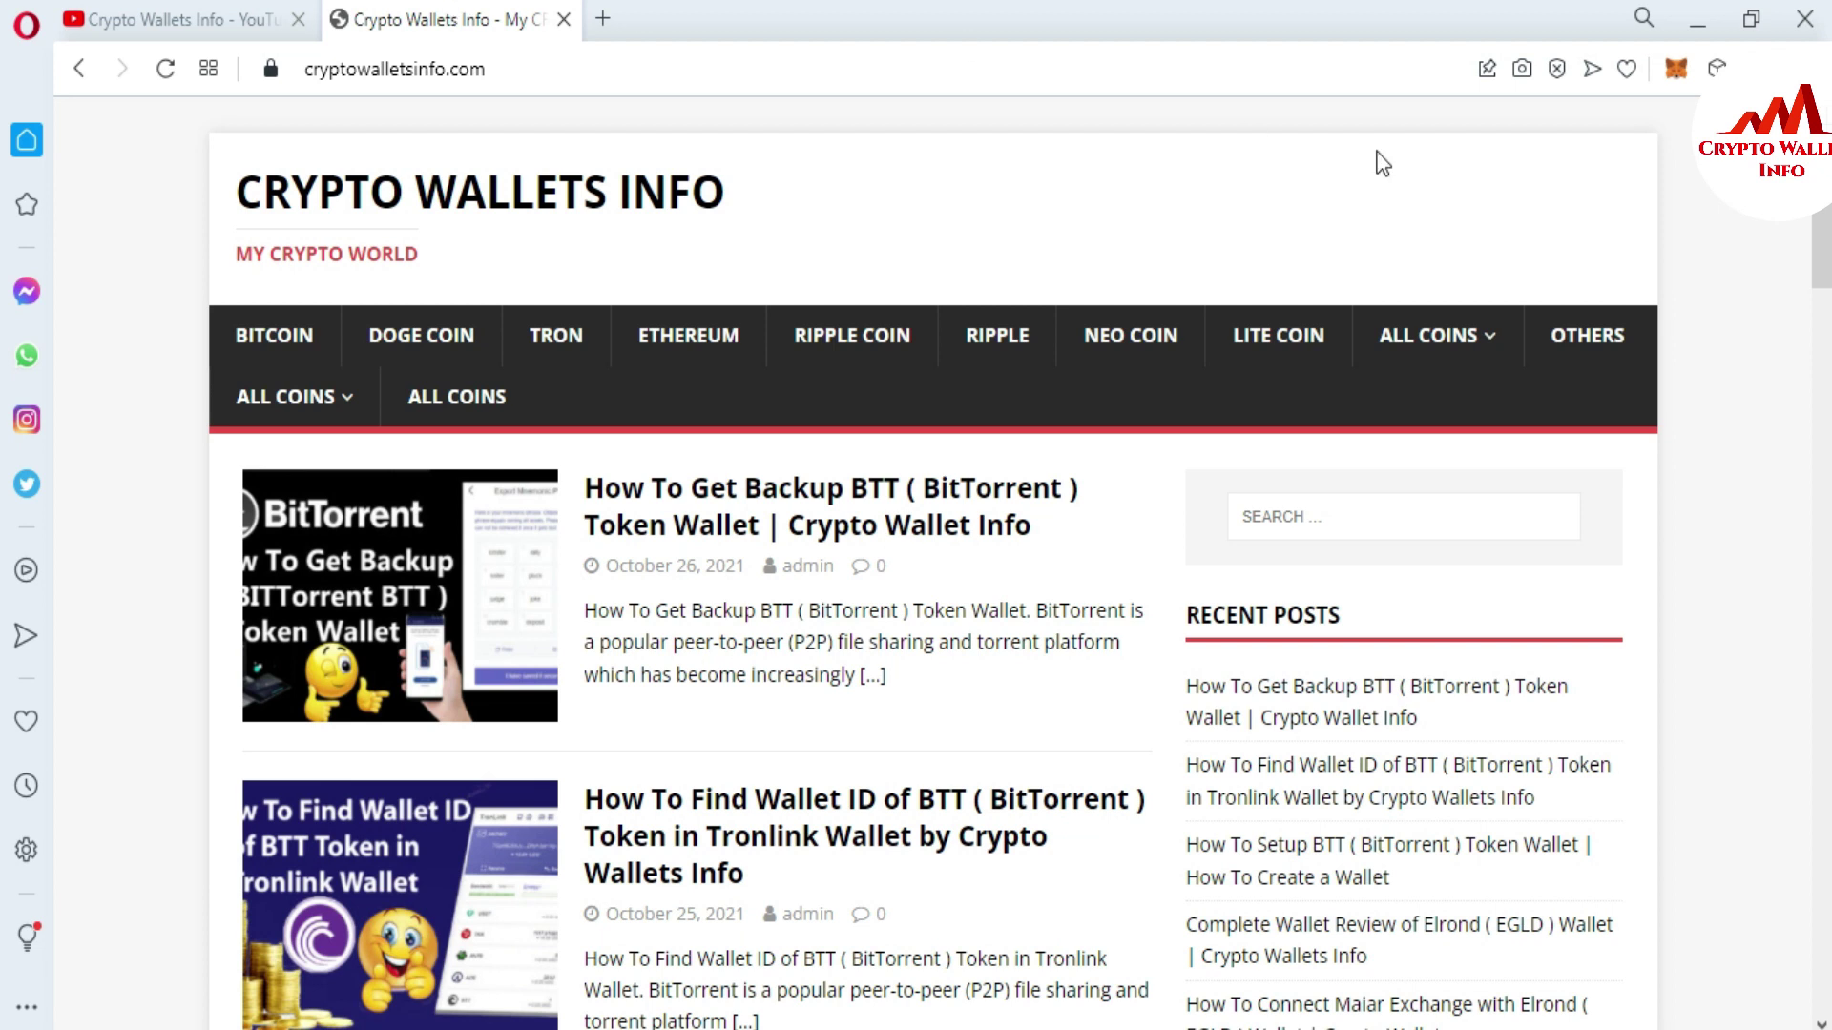
pyautogui.click(1676, 68)
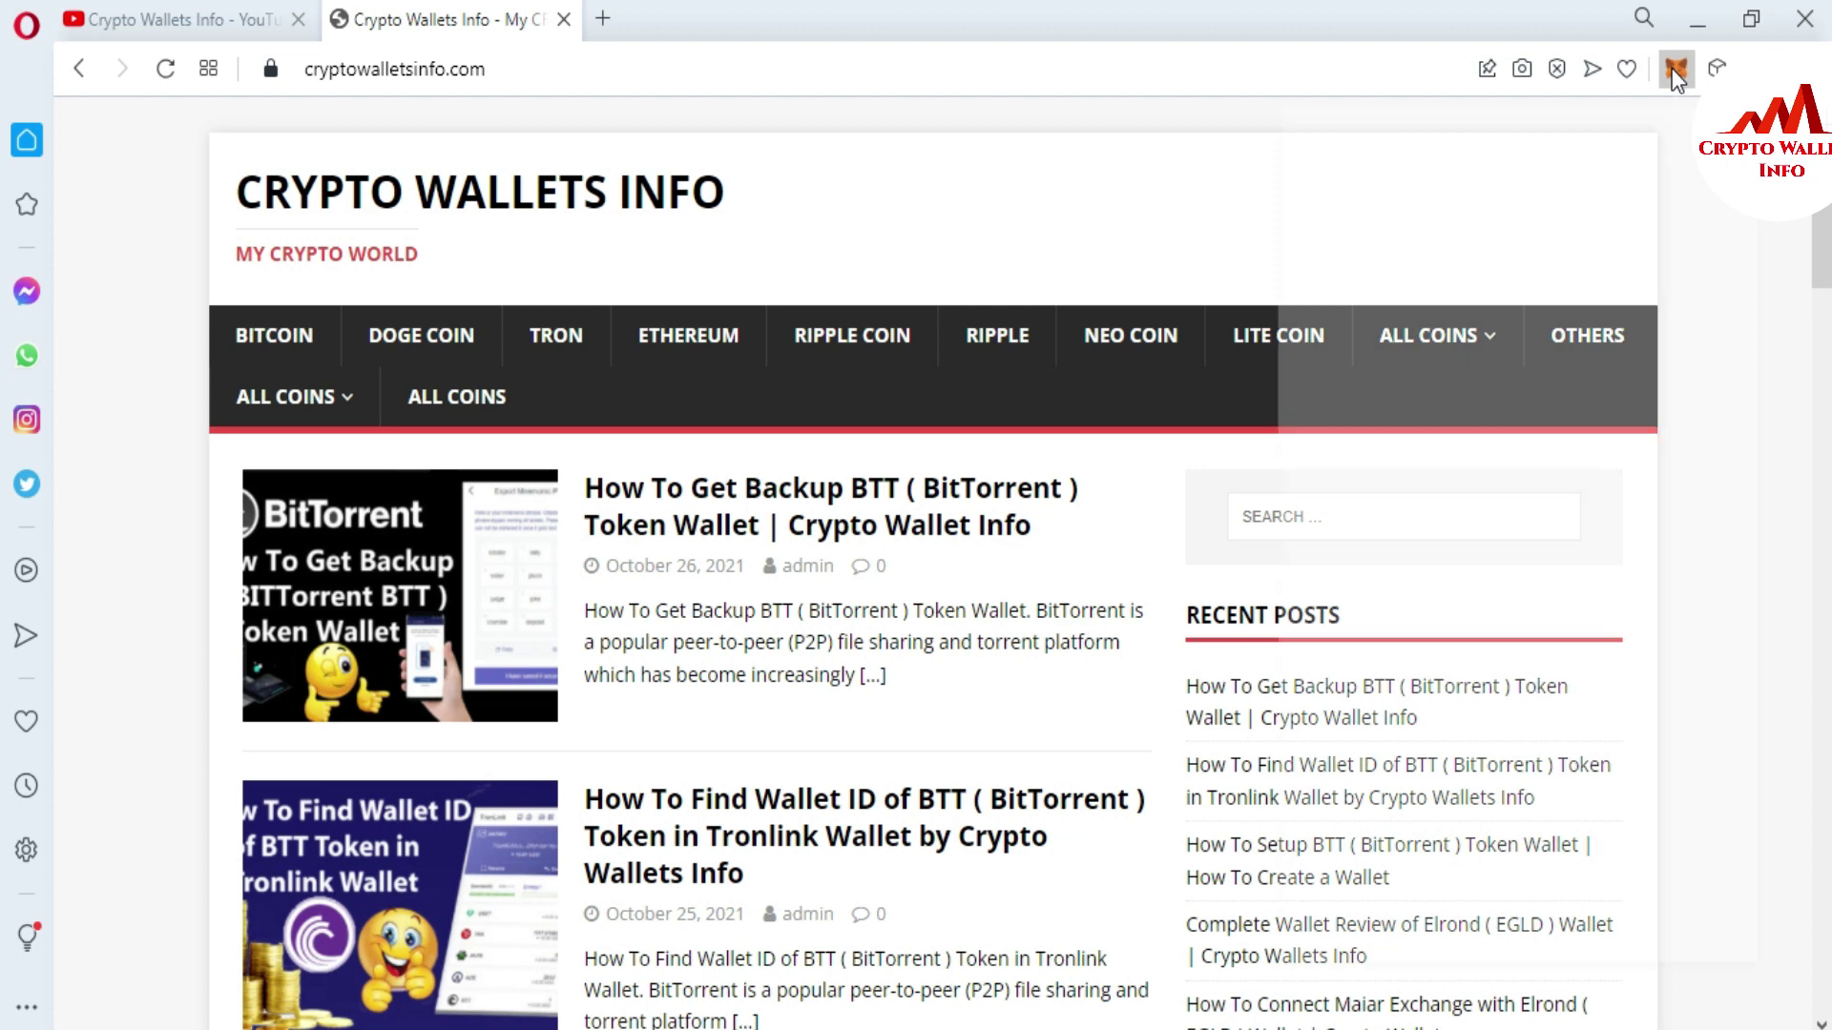
pyautogui.click(1389, 673)
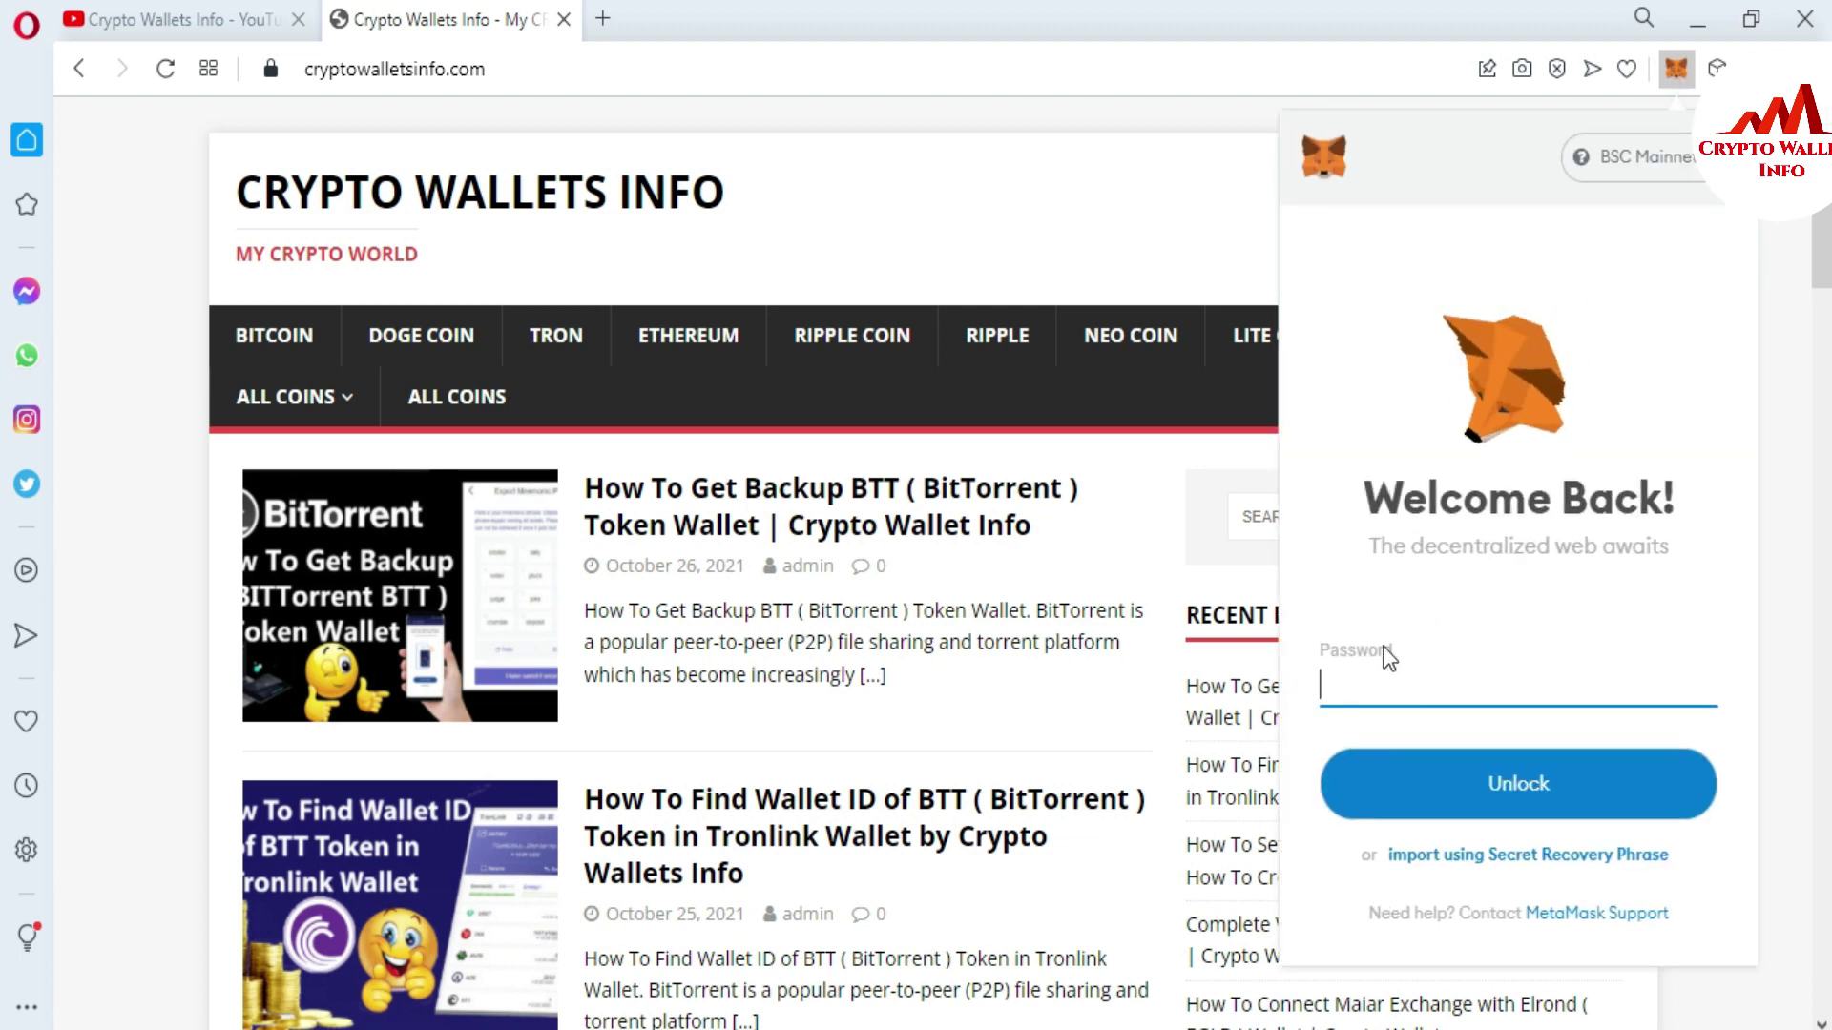
pyautogui.write('•••')
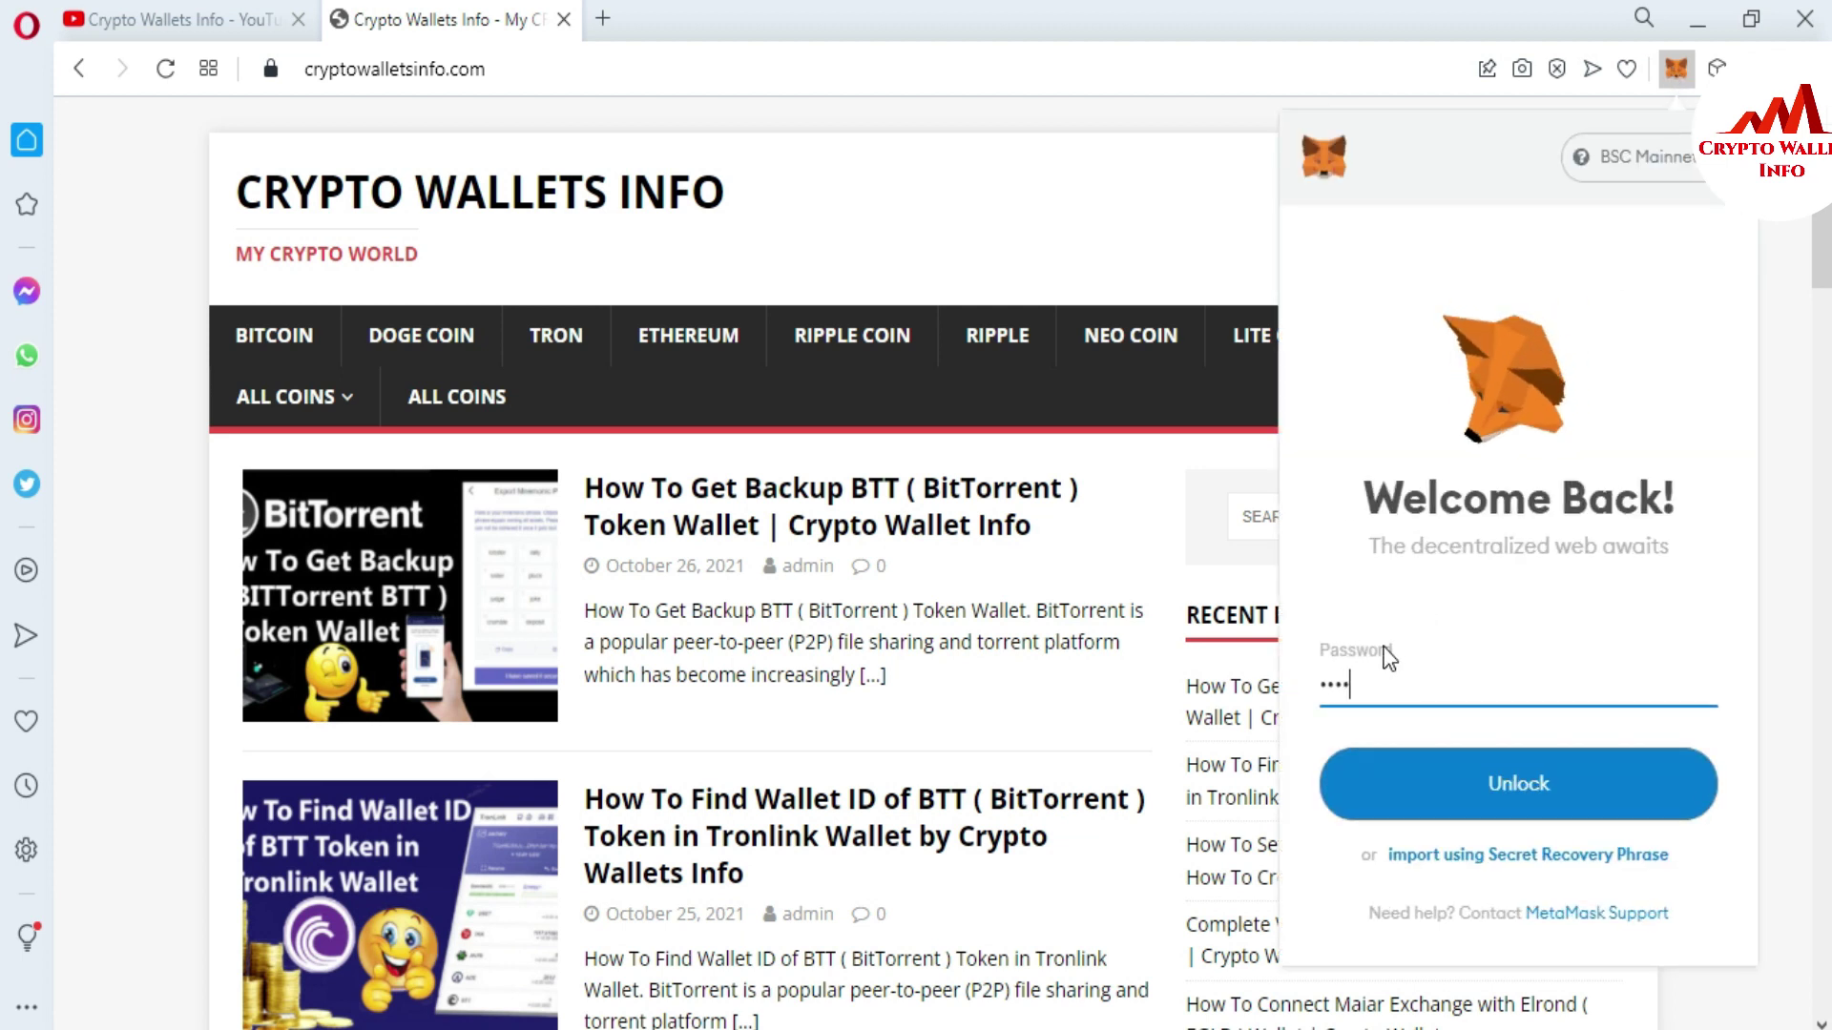
pyautogui.write('•••')
pyautogui.write('•••••')
pyautogui.write('••••')
pyautogui.click(1504, 781)
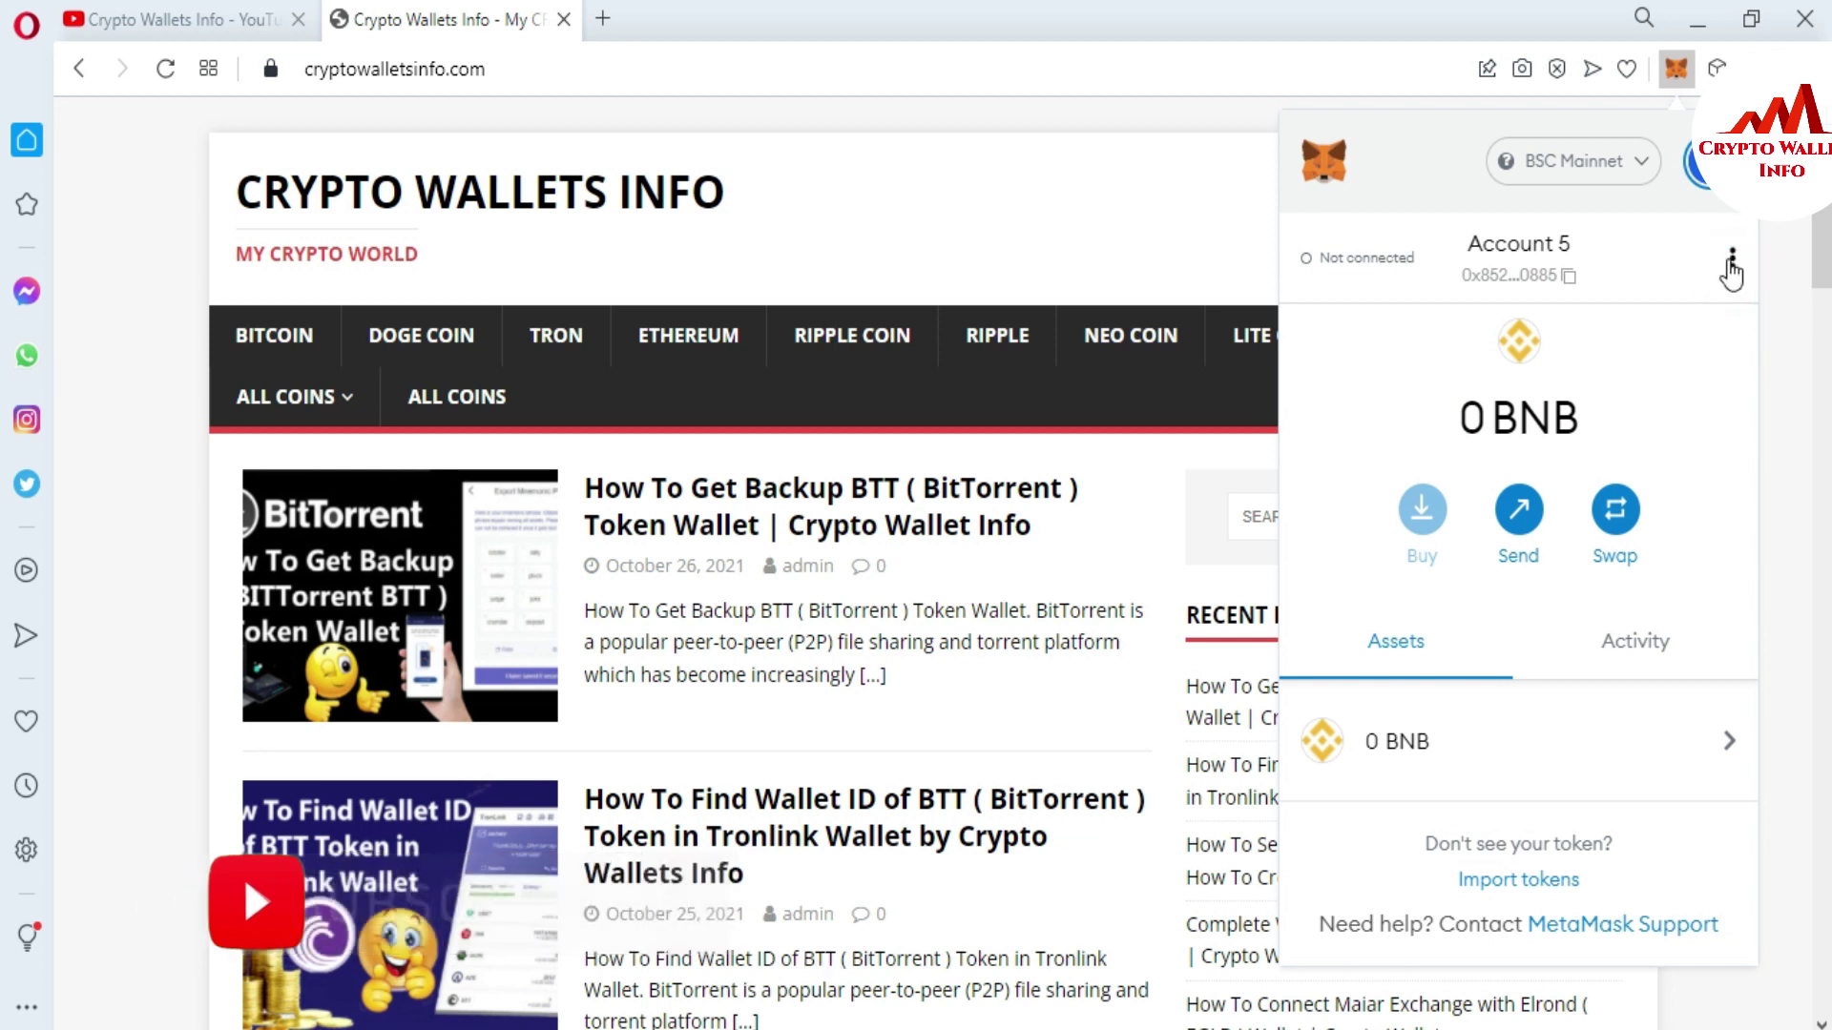
# Expand MetaMask to a full tab and confirm BSC Mainnet is ticked in the network list.
pyautogui.click(1733, 266)
pyautogui.click(1553, 386)
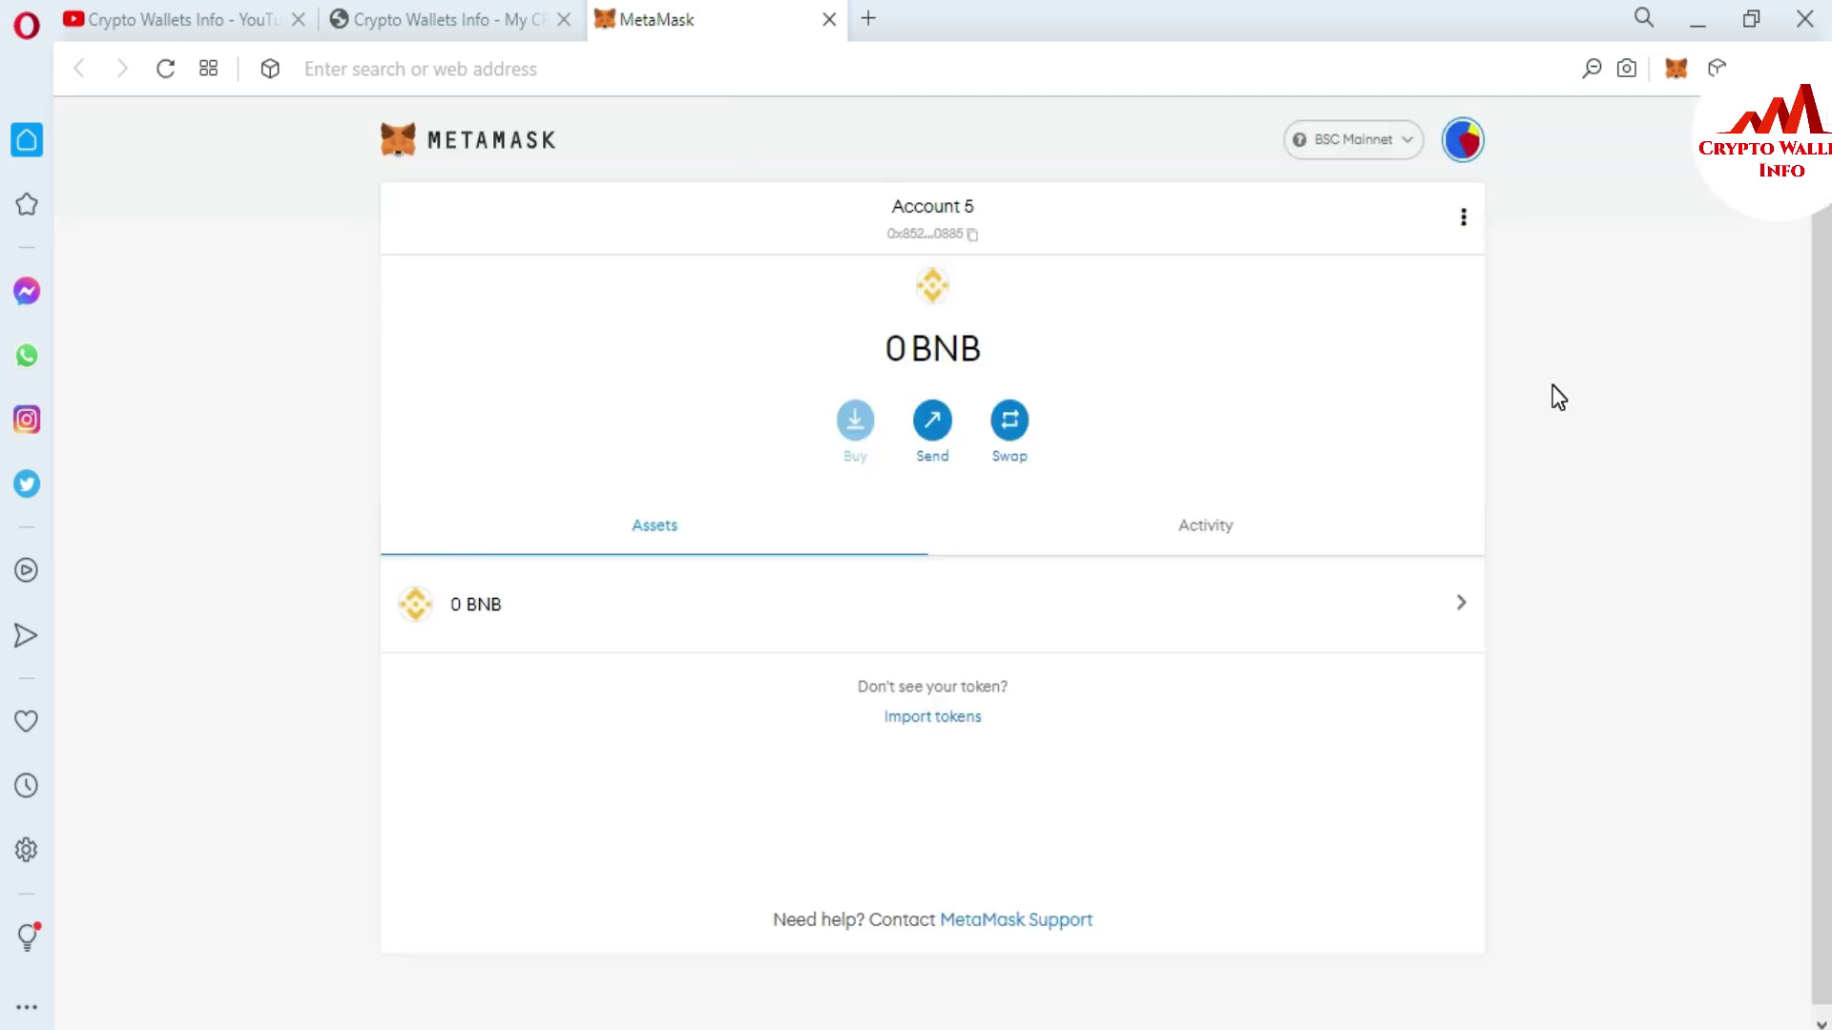
pyautogui.click(1403, 144)
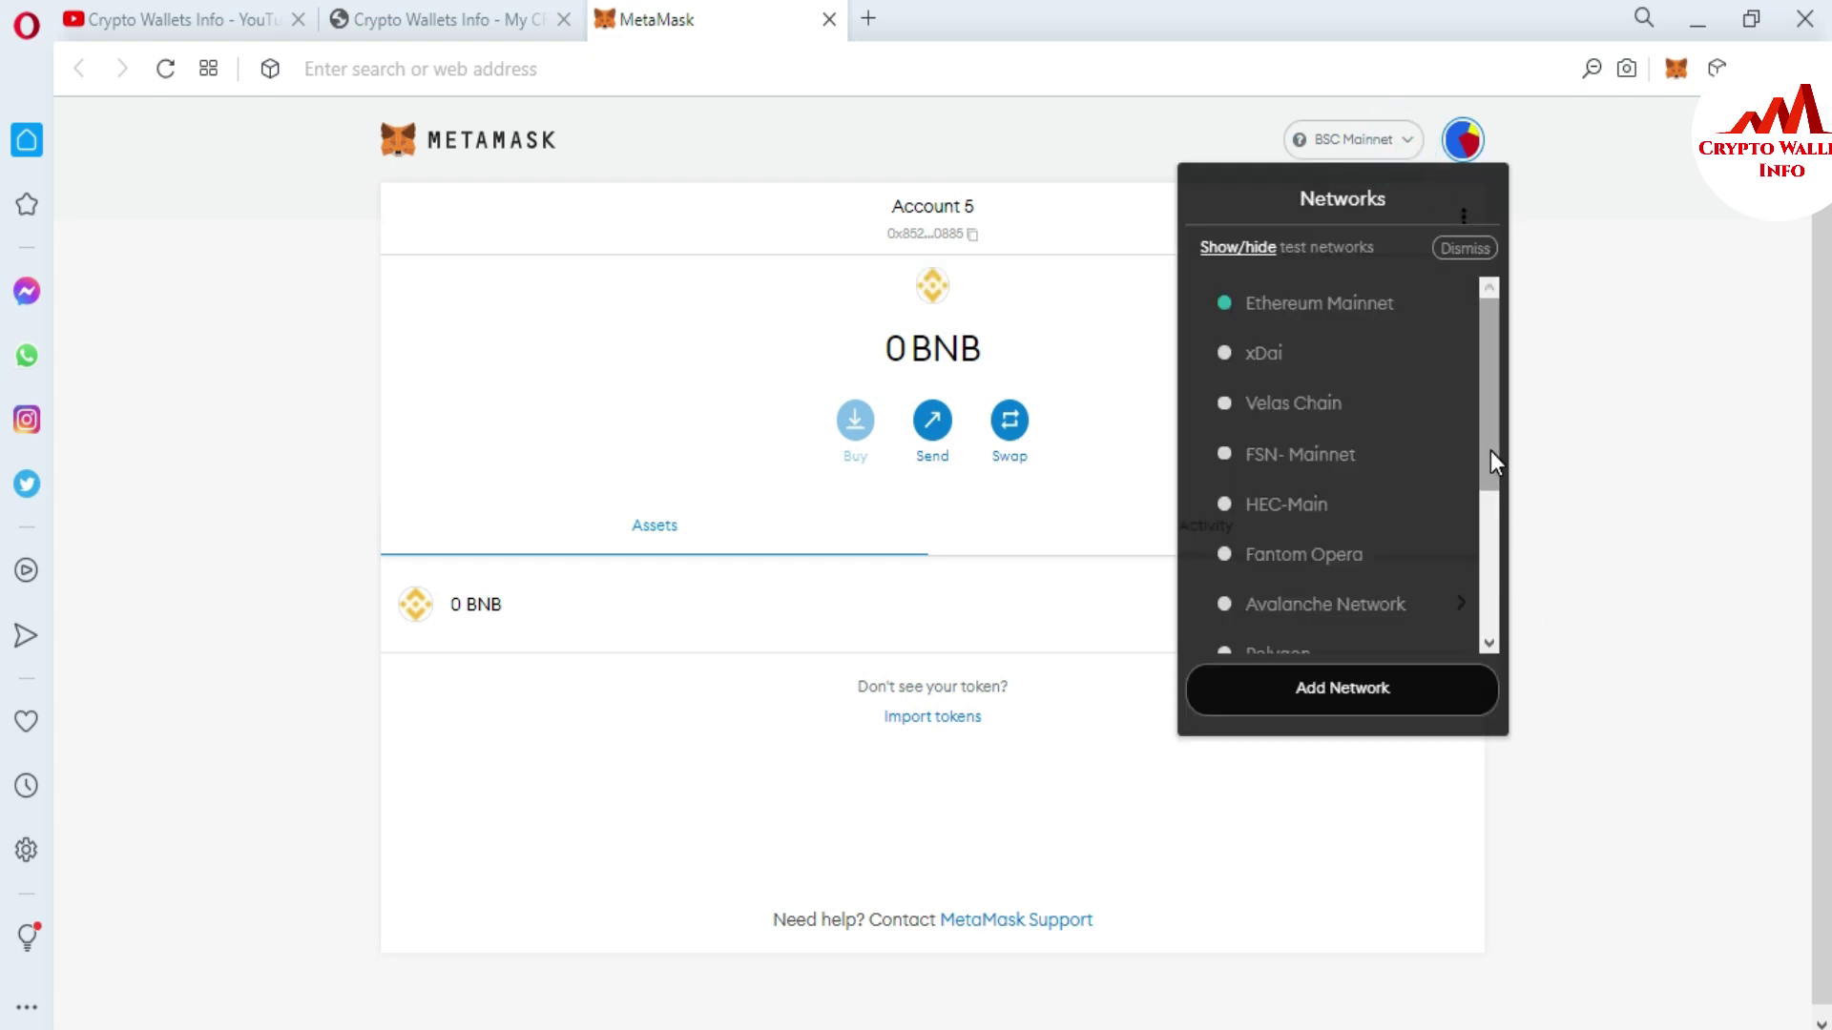
pyautogui.moveTo(1489, 359)
pyautogui.mouseDown()
pyautogui.moveTo(1491, 451)
pyautogui.moveTo(1485, 341)
pyautogui.mouseUp()
pyautogui.scroll(-1, 1491, 511)
pyautogui.moveTo(1484, 347); pyautogui.dragTo(1485, 533)
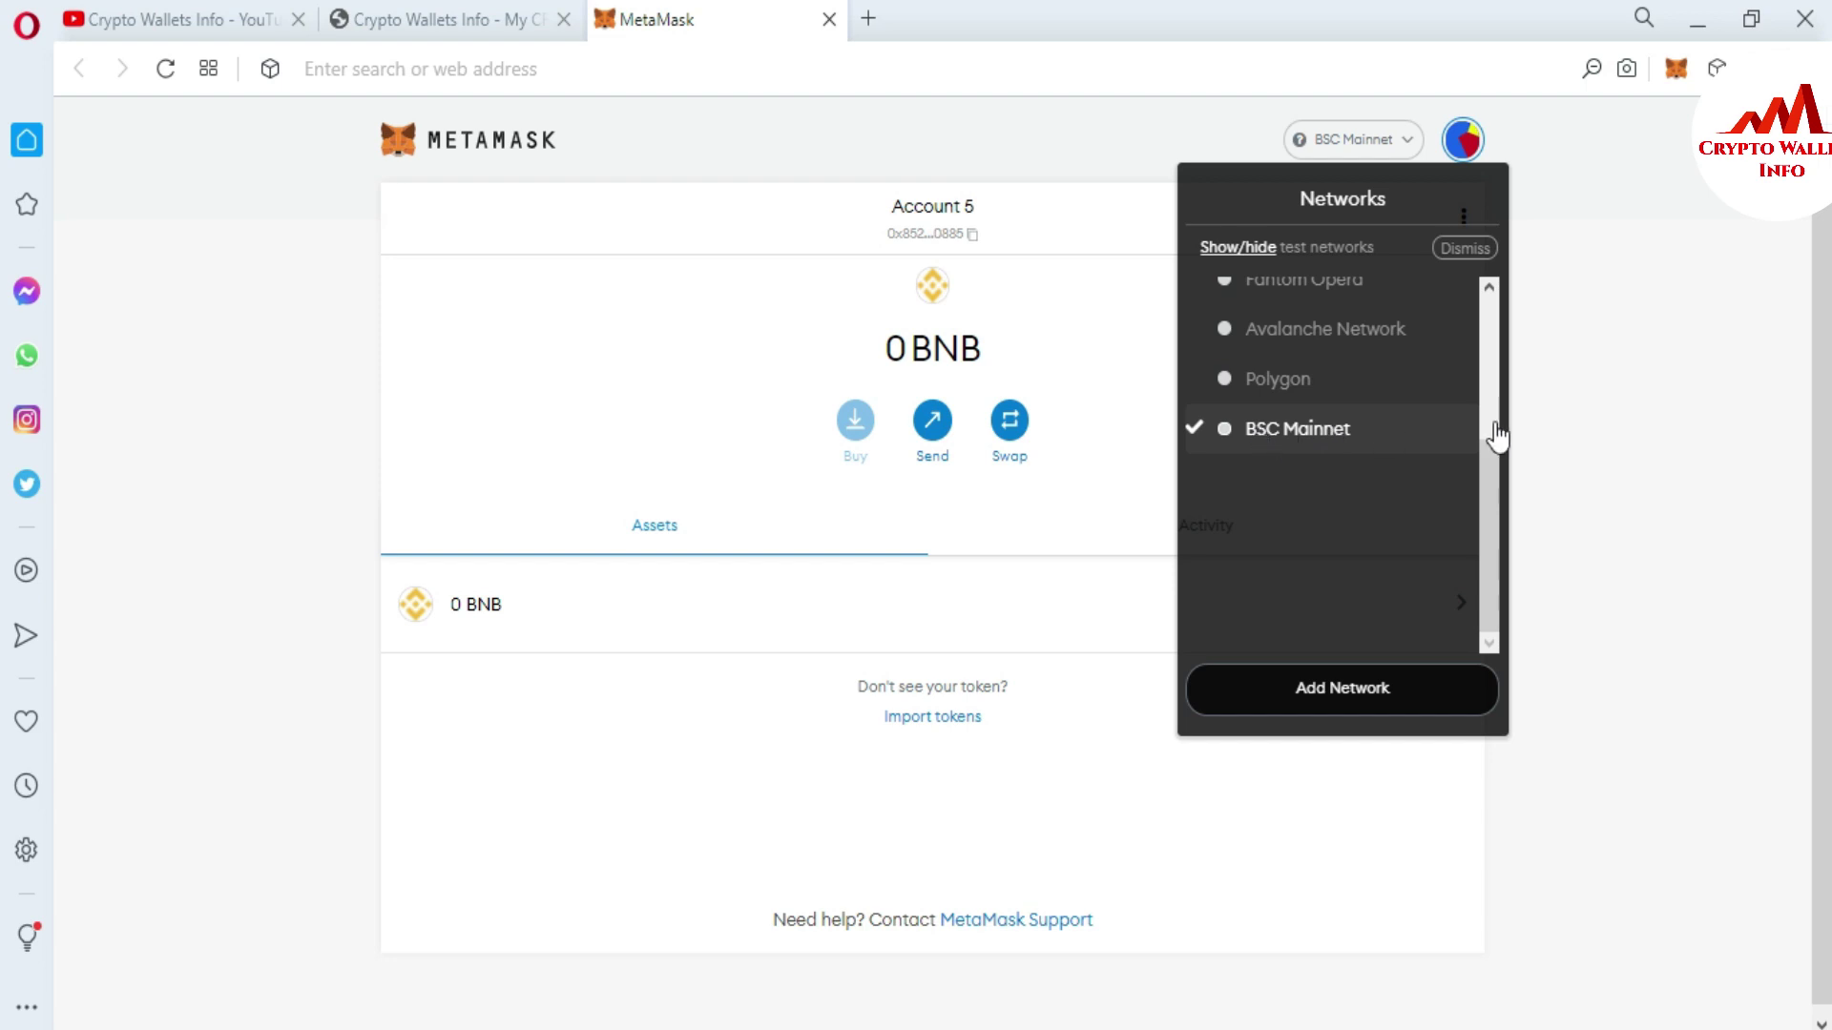
pyautogui.click(1630, 418)
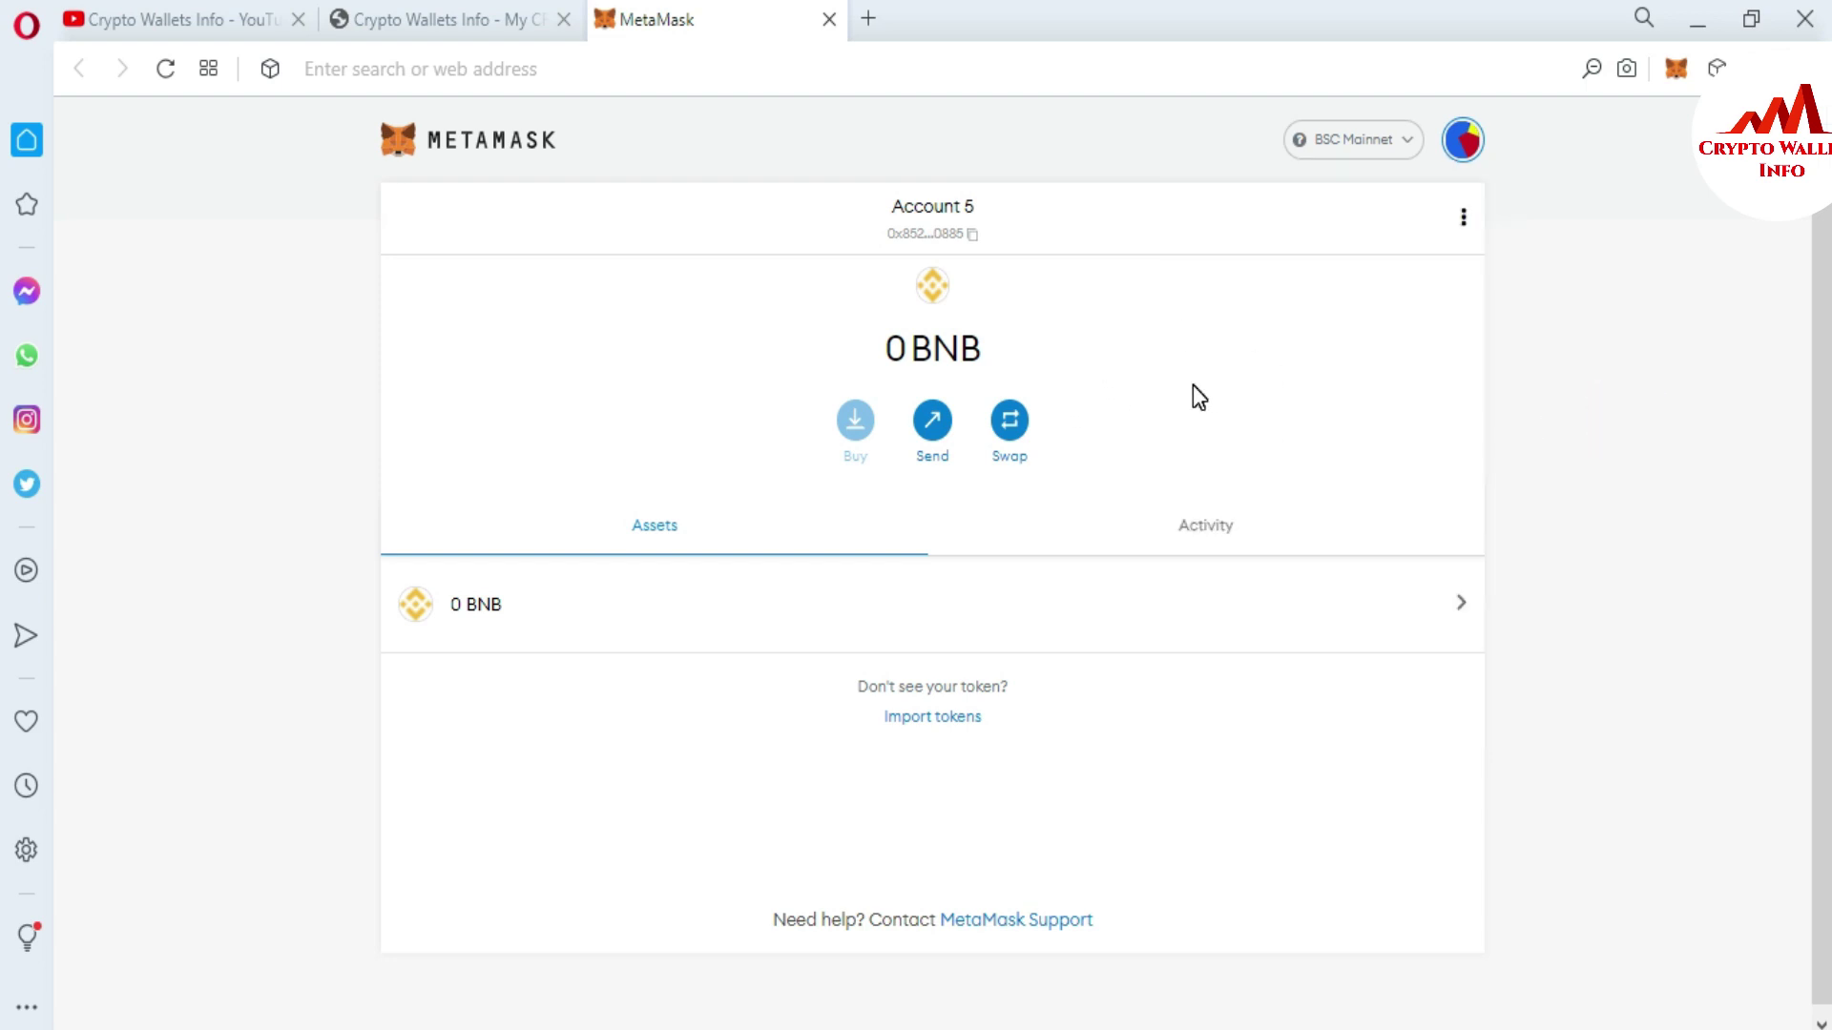
# Go to coinmarketcap.com in a new tab and open the Binance Coin page.
pyautogui.click(867, 19)
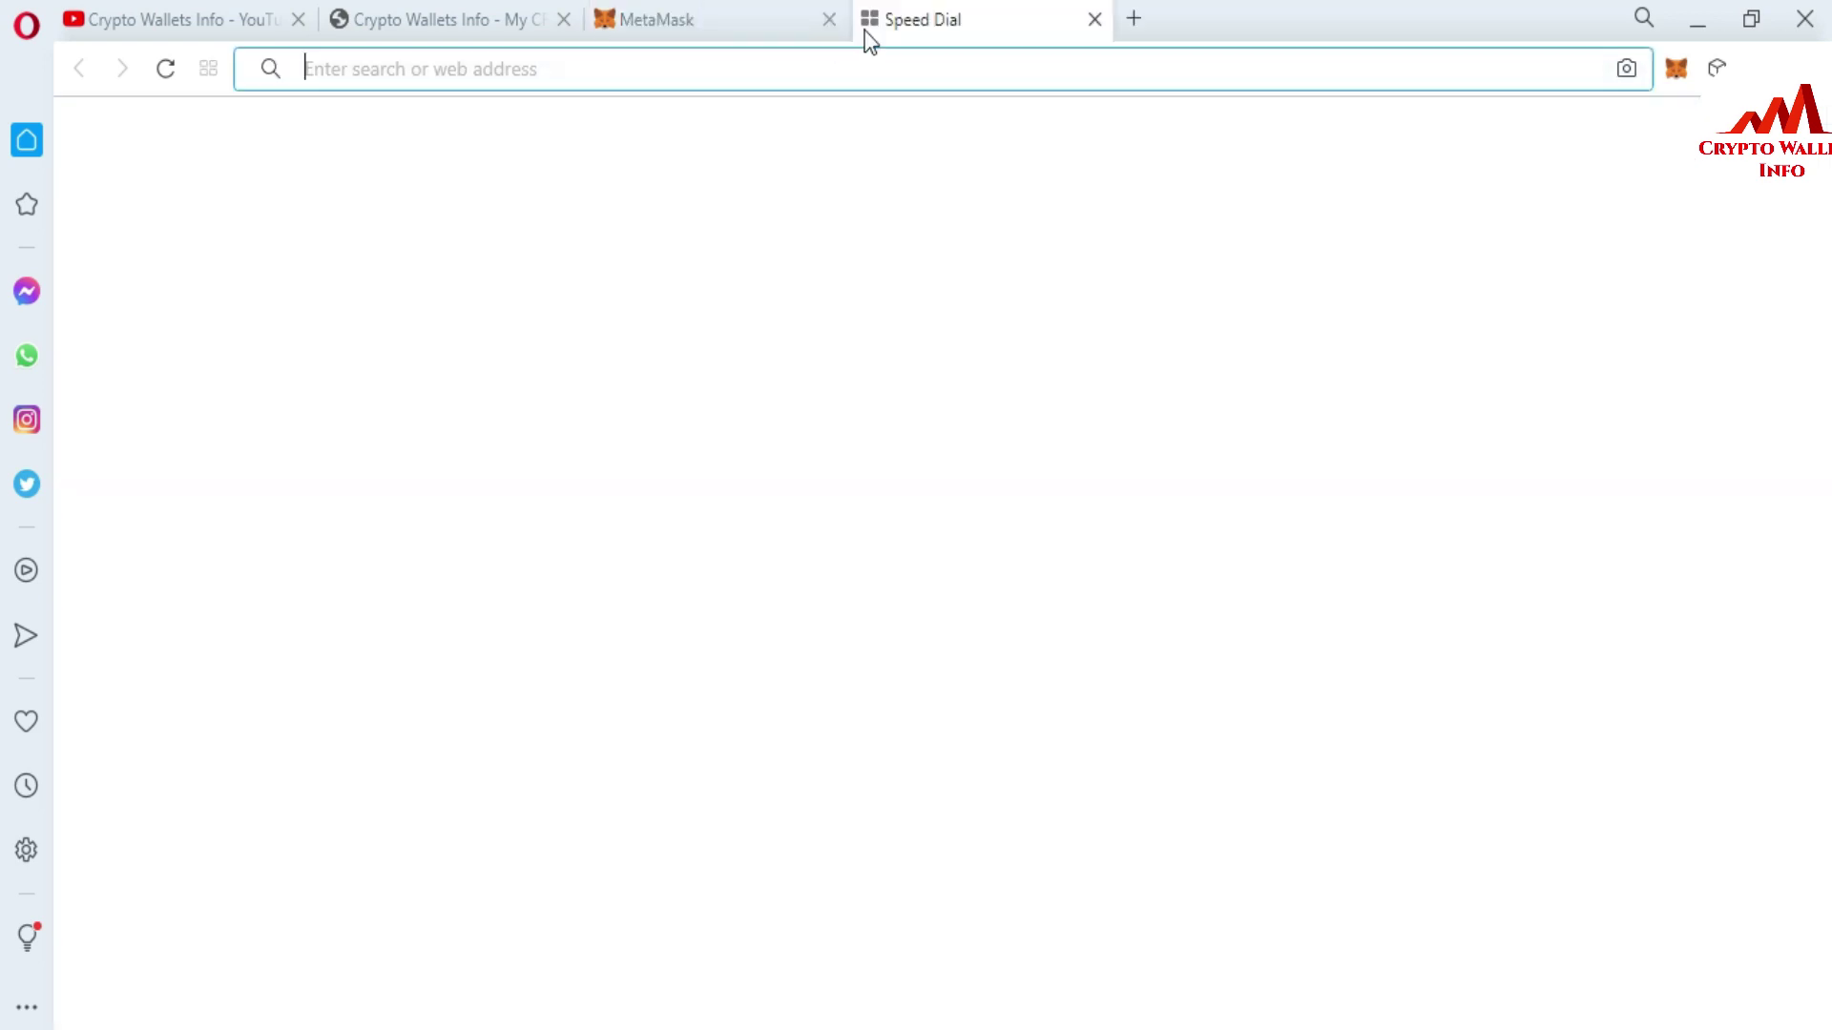
pyautogui.click(818, 67)
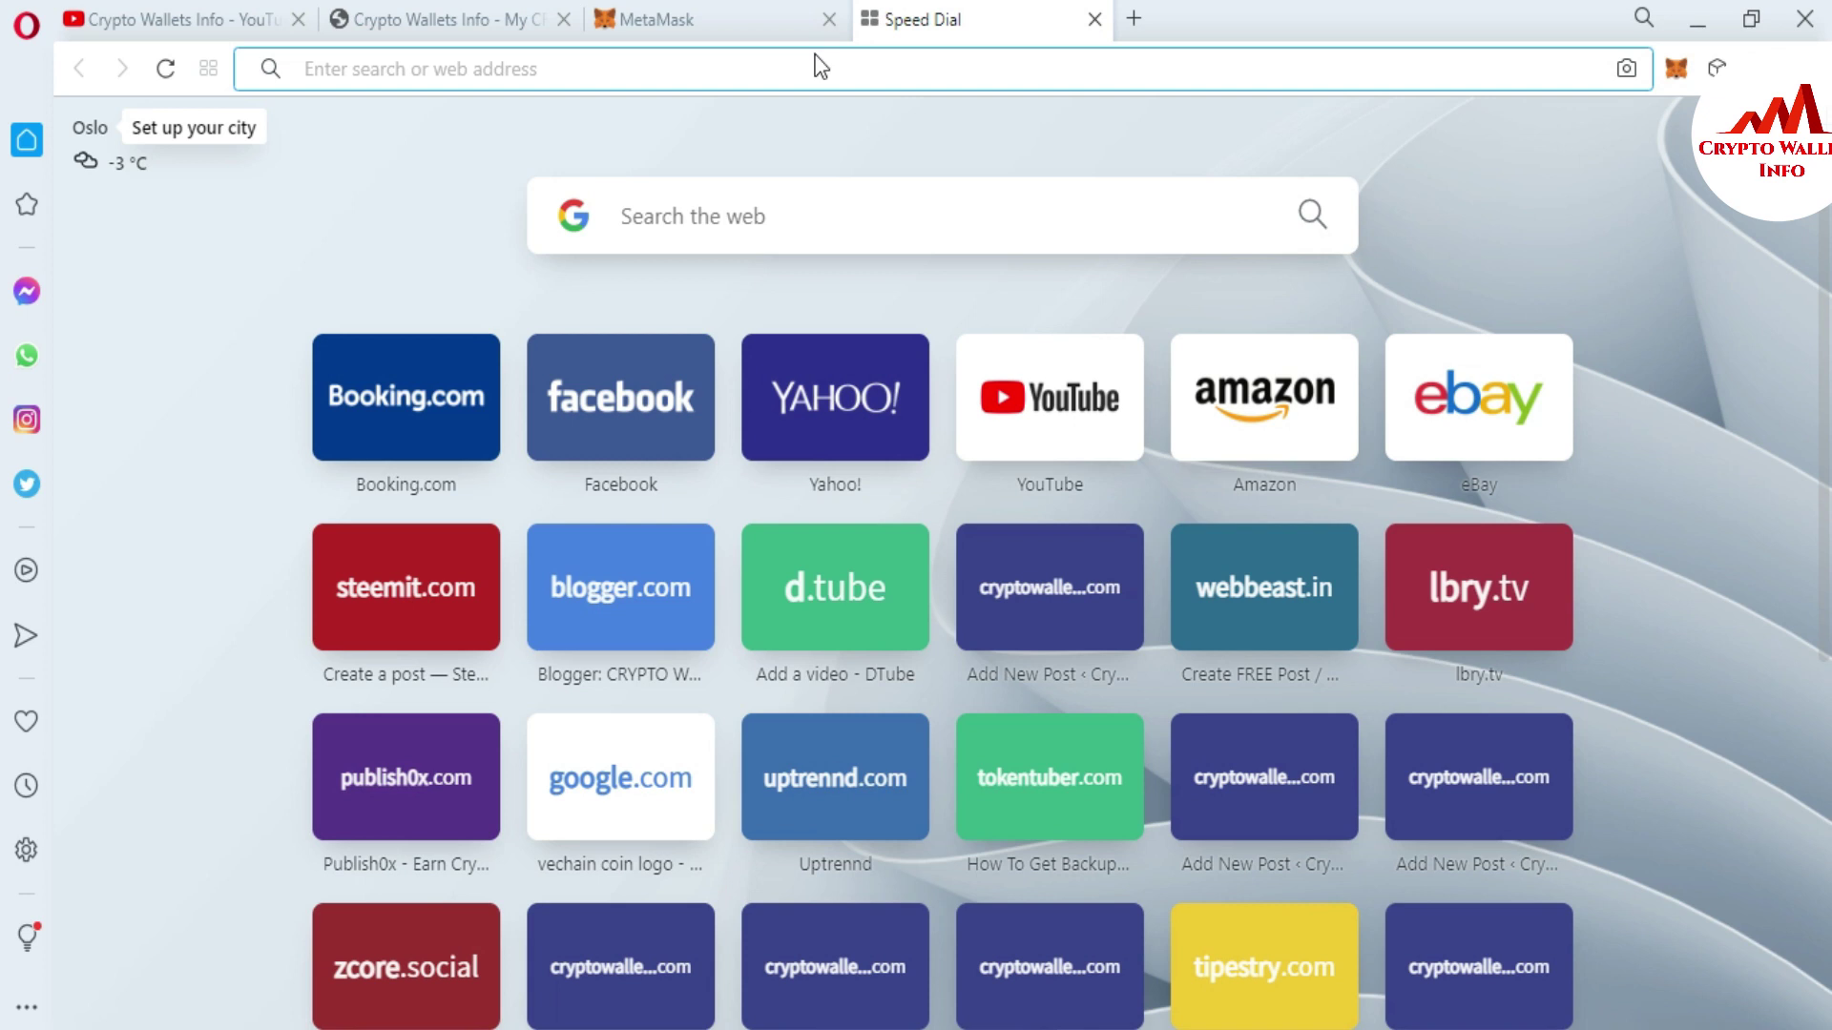
pyautogui.write('coinmarketcap.com')
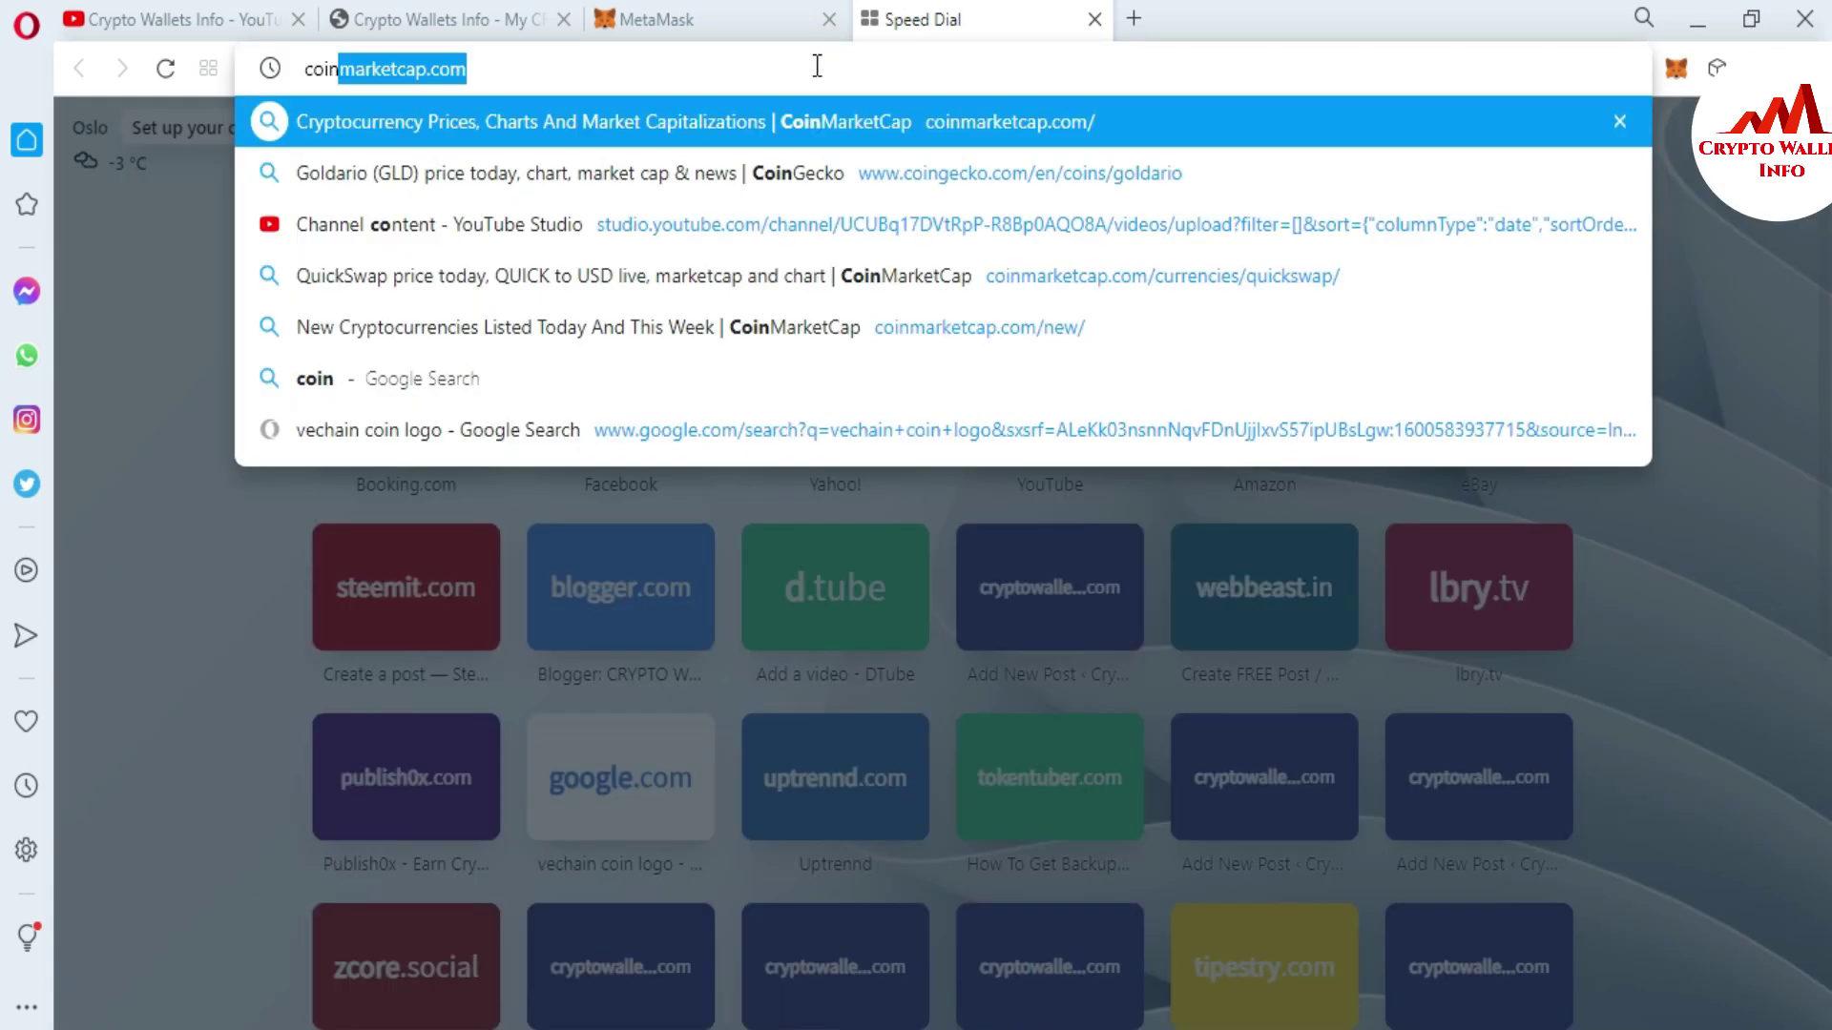
pyautogui.click(702, 121)
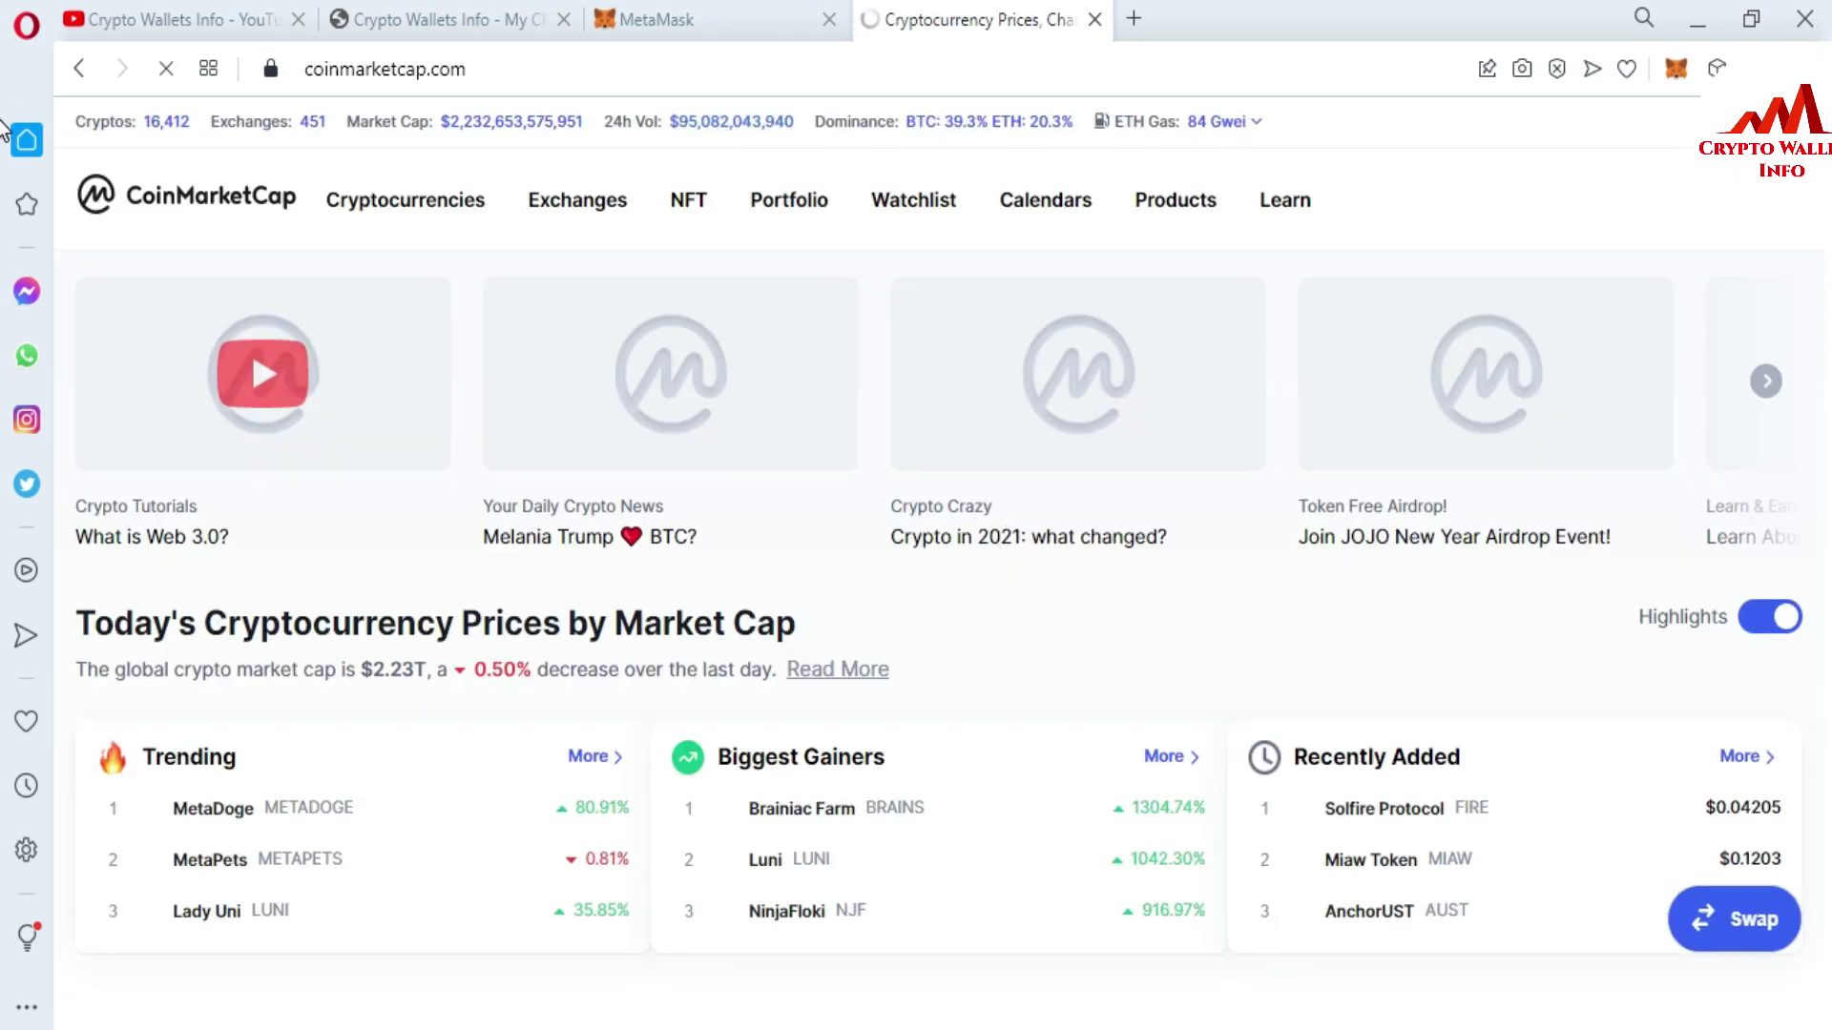
pyautogui.scroll(-2, 251, 348)
pyautogui.scroll(-2, 250, 348)
pyautogui.scroll(-1, 251, 348)
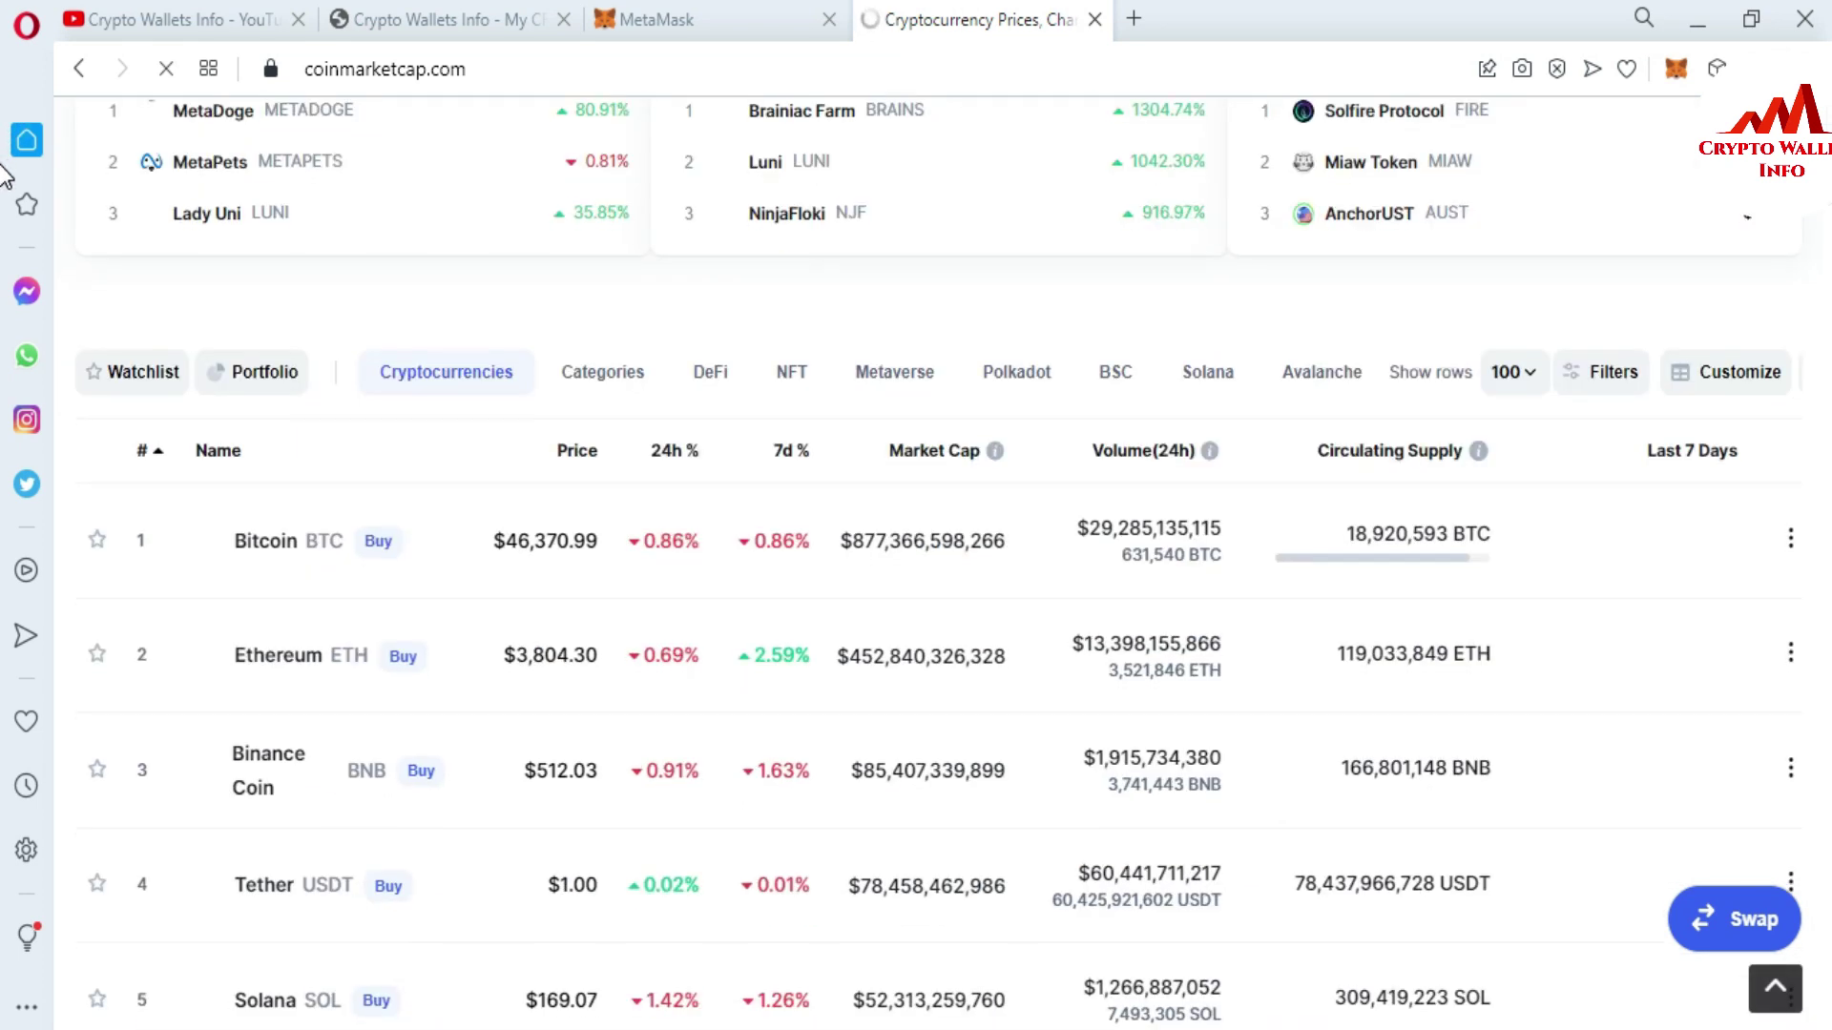
pyautogui.scroll(-1, 12, 204)
pyautogui.scroll(-2, 12, 203)
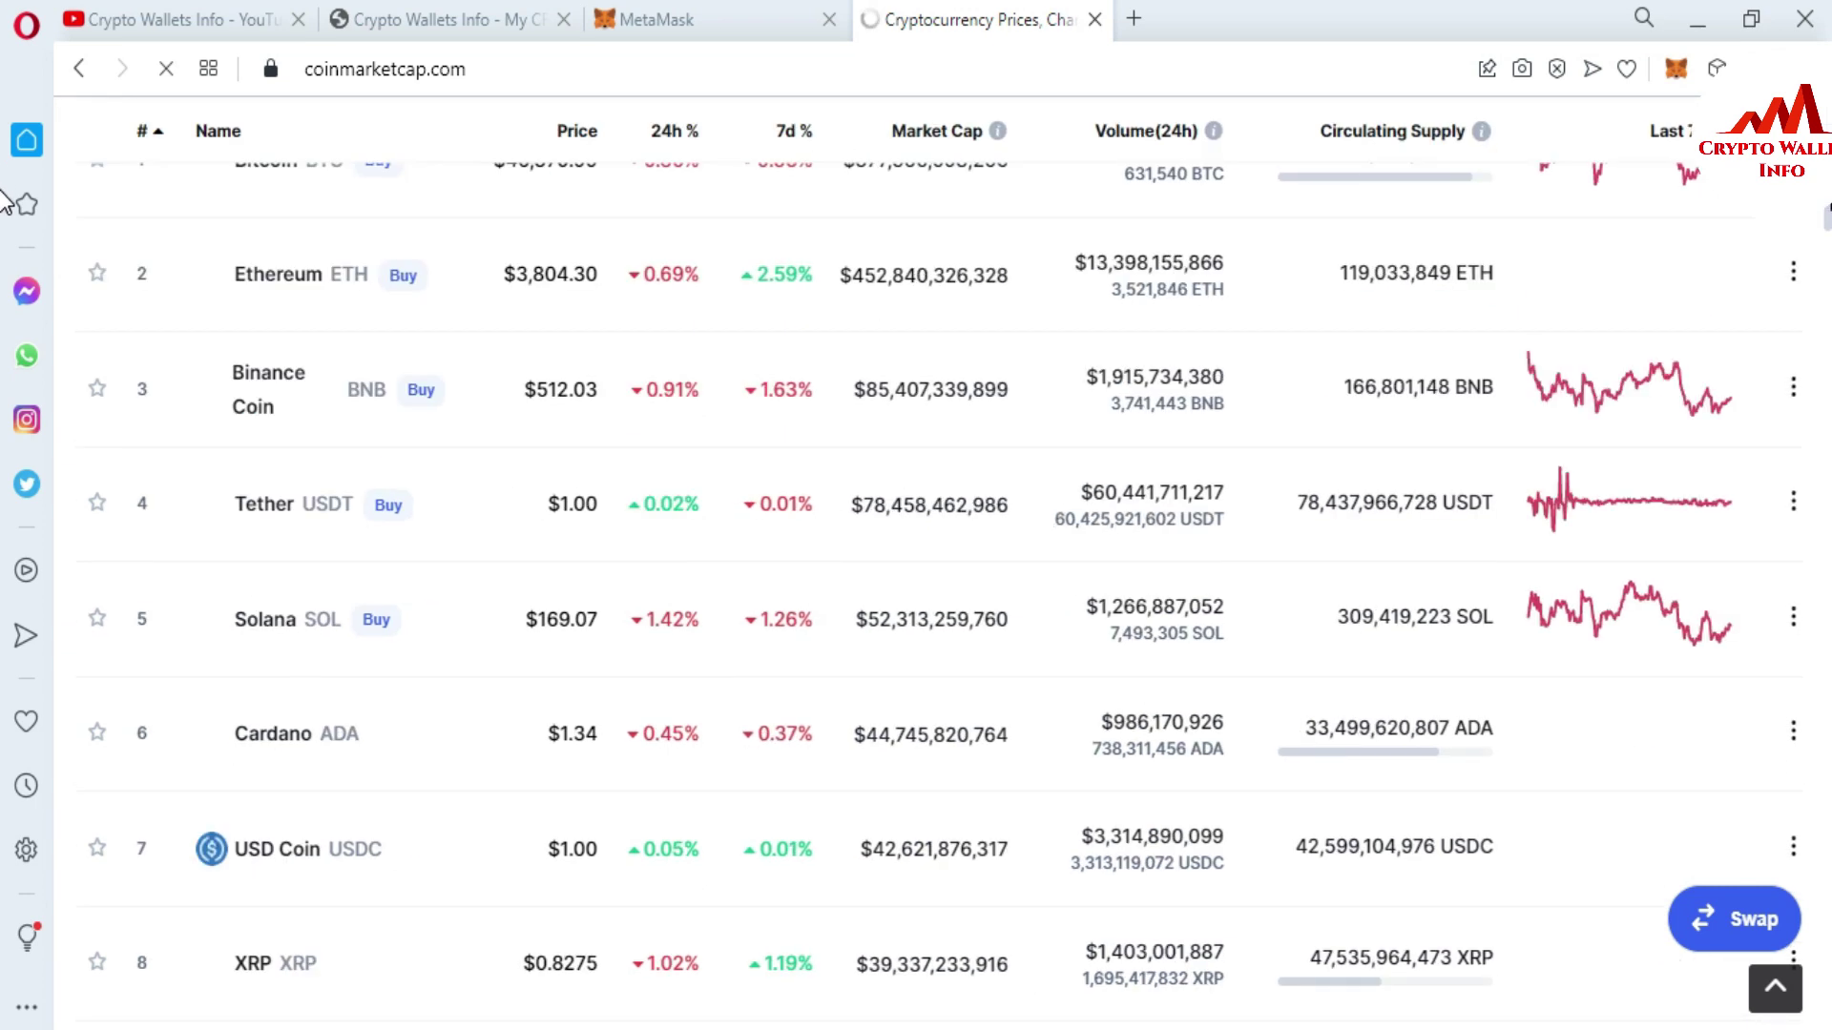
pyautogui.scroll(1, 12, 203)
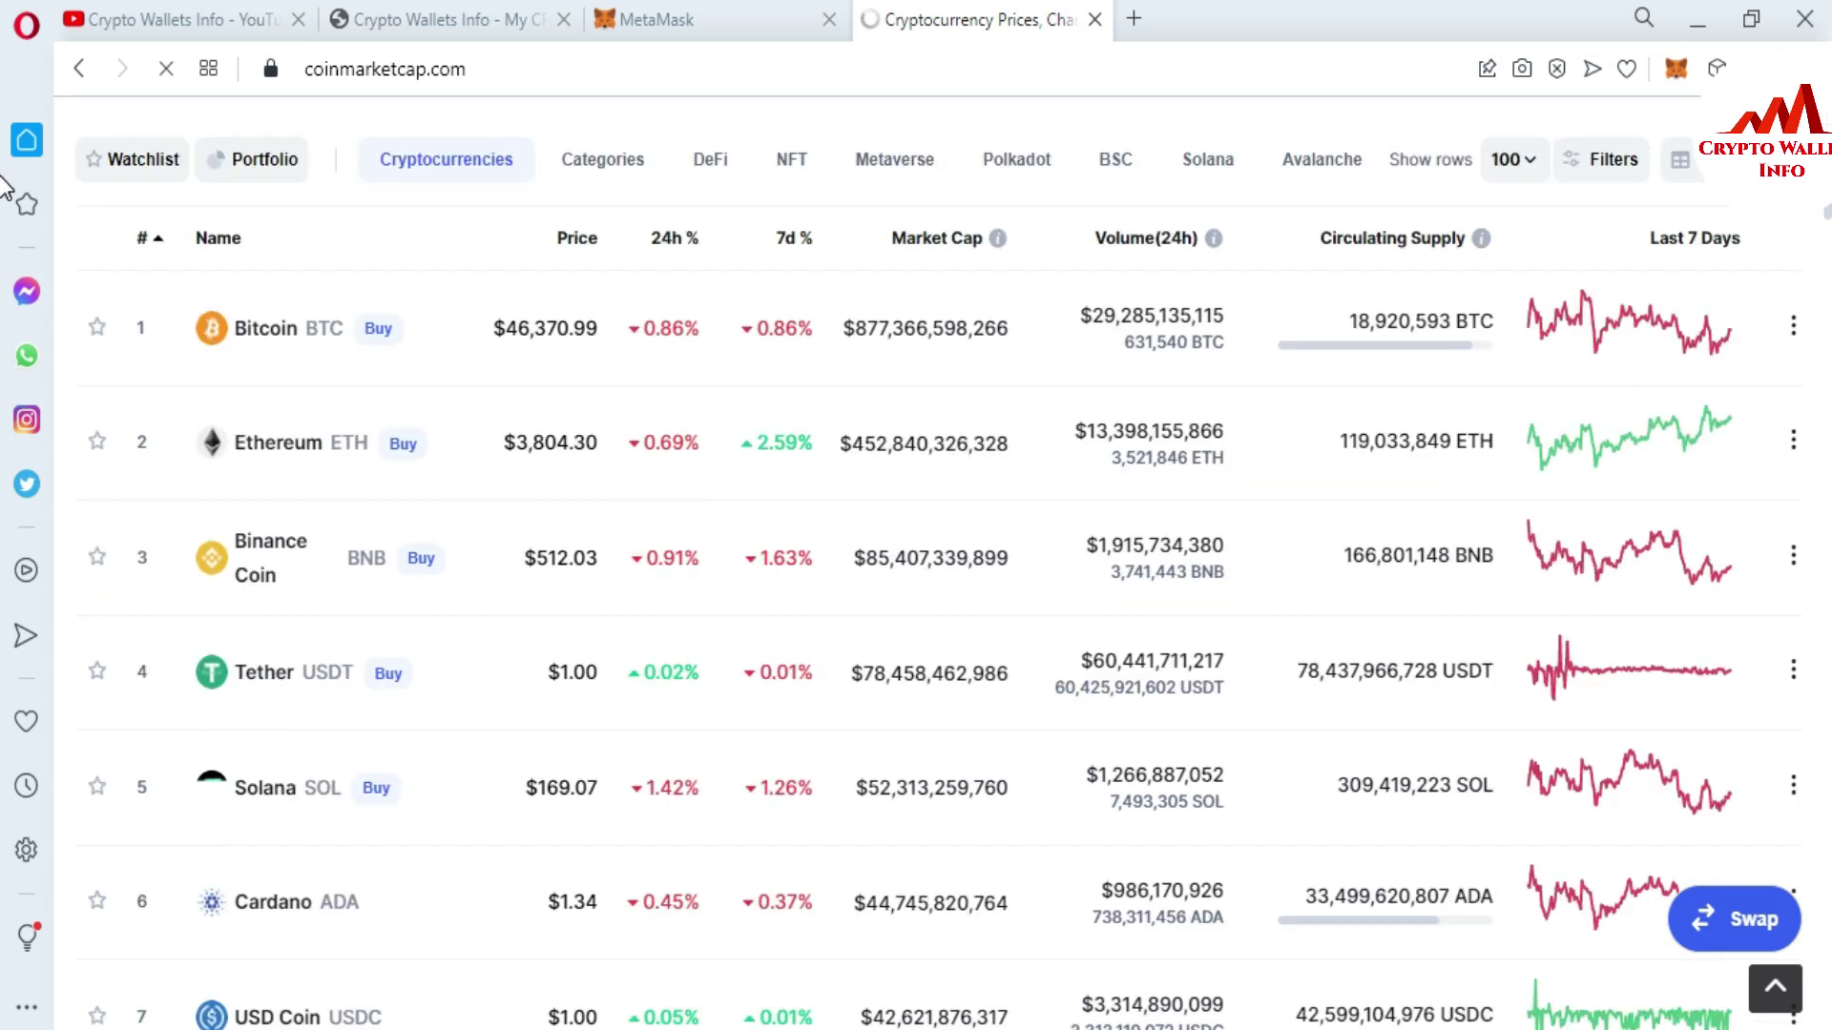
pyautogui.scroll(1, 12, 189)
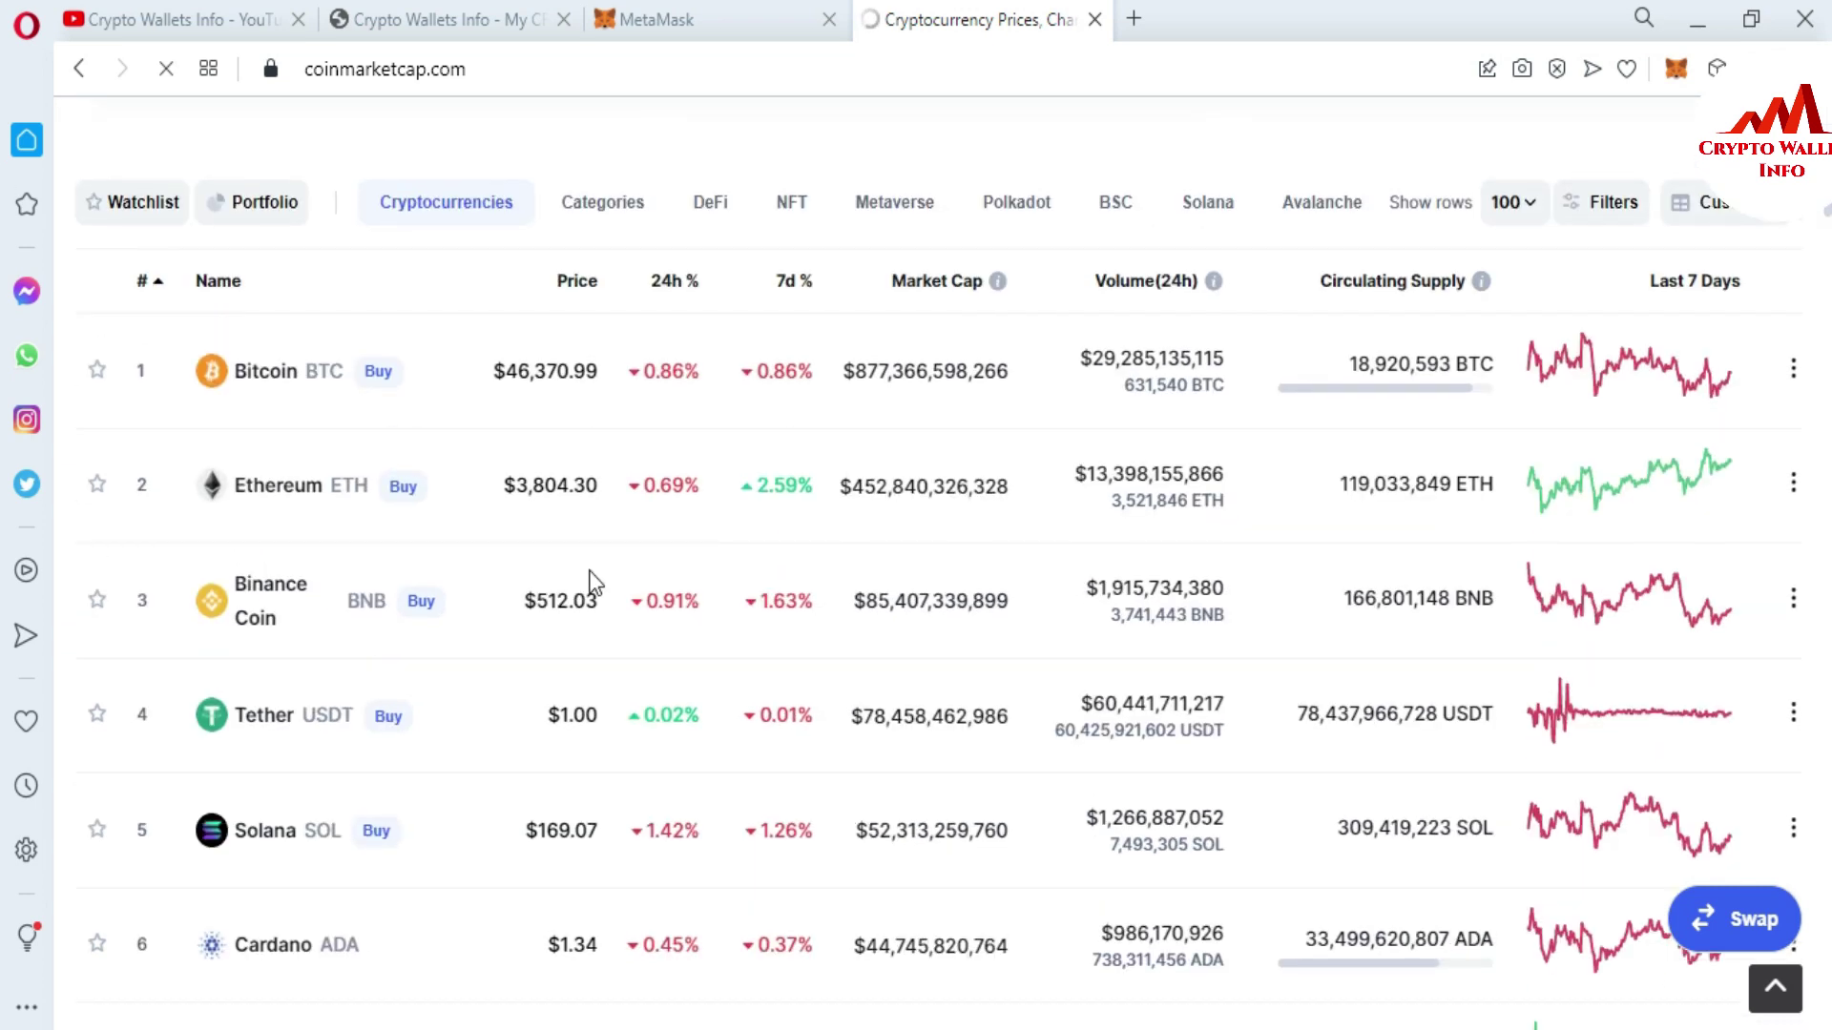
pyautogui.click(265, 587)
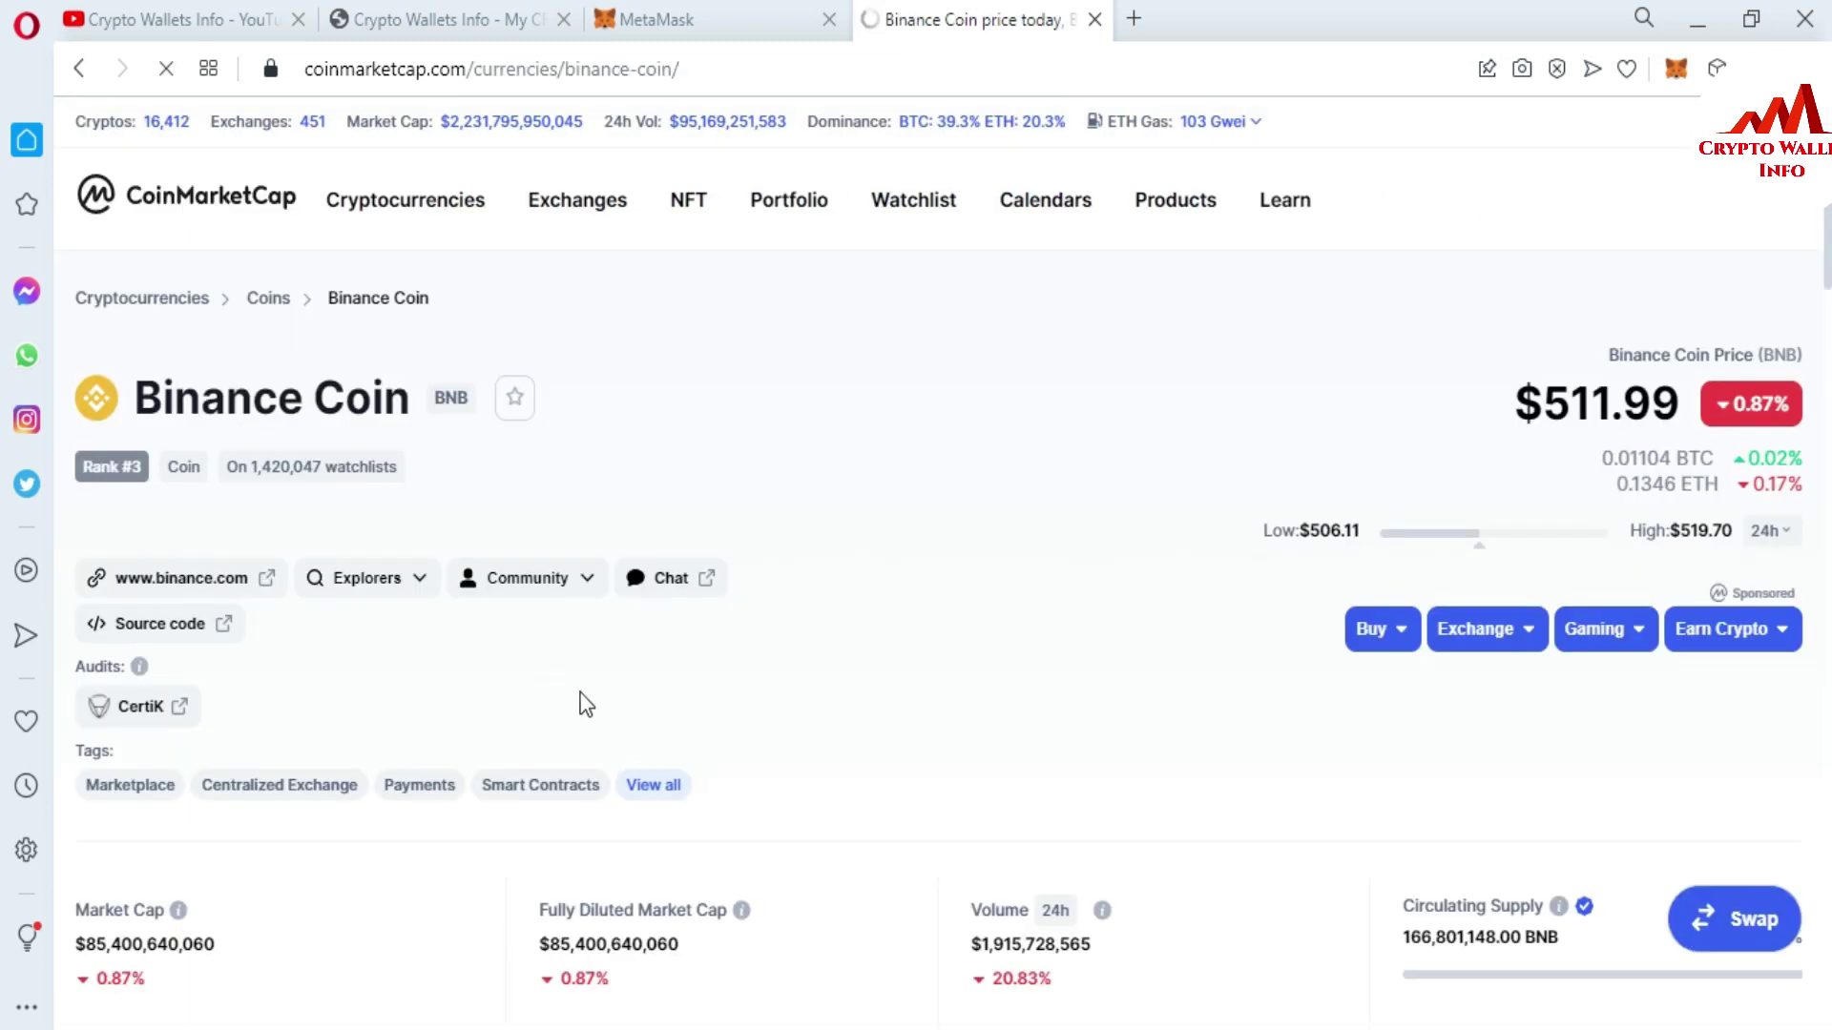
pyautogui.scroll(-2, 916, 573)
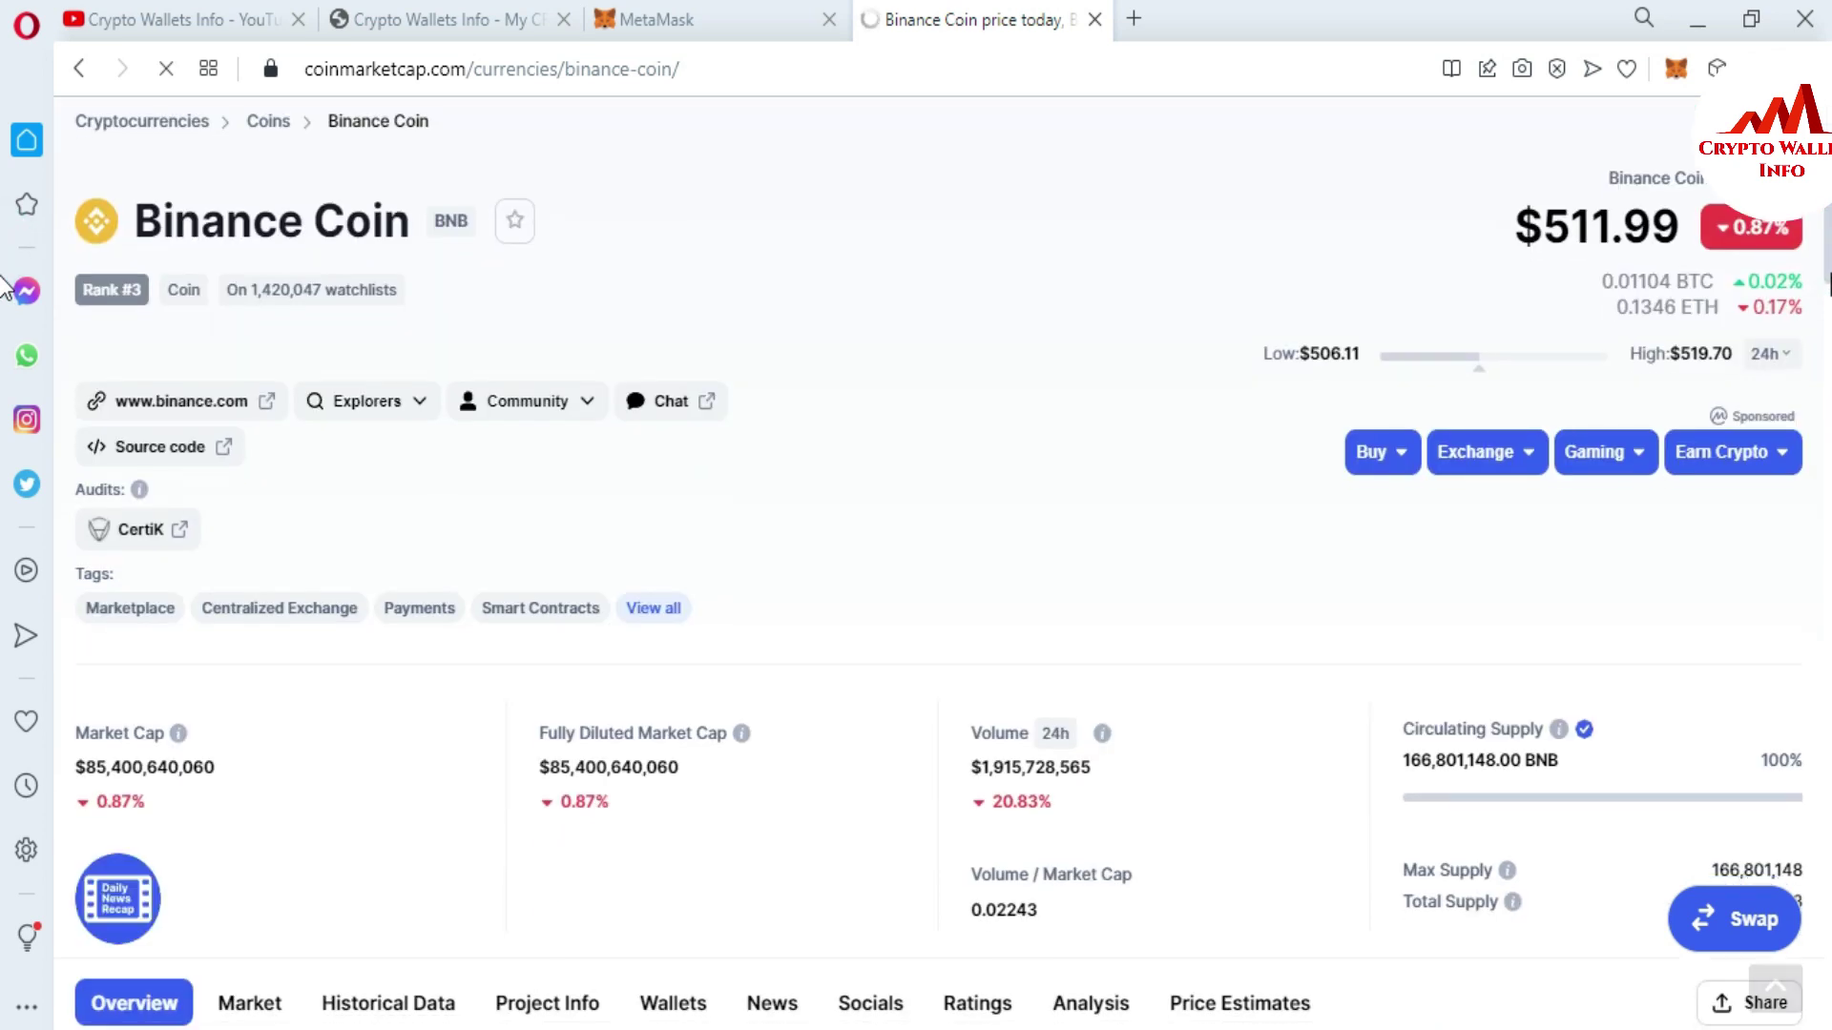
# Open Binance Coin's bscscan.com explorer from the Explorers list, then return to MetaMask.
pyautogui.click(415, 400)
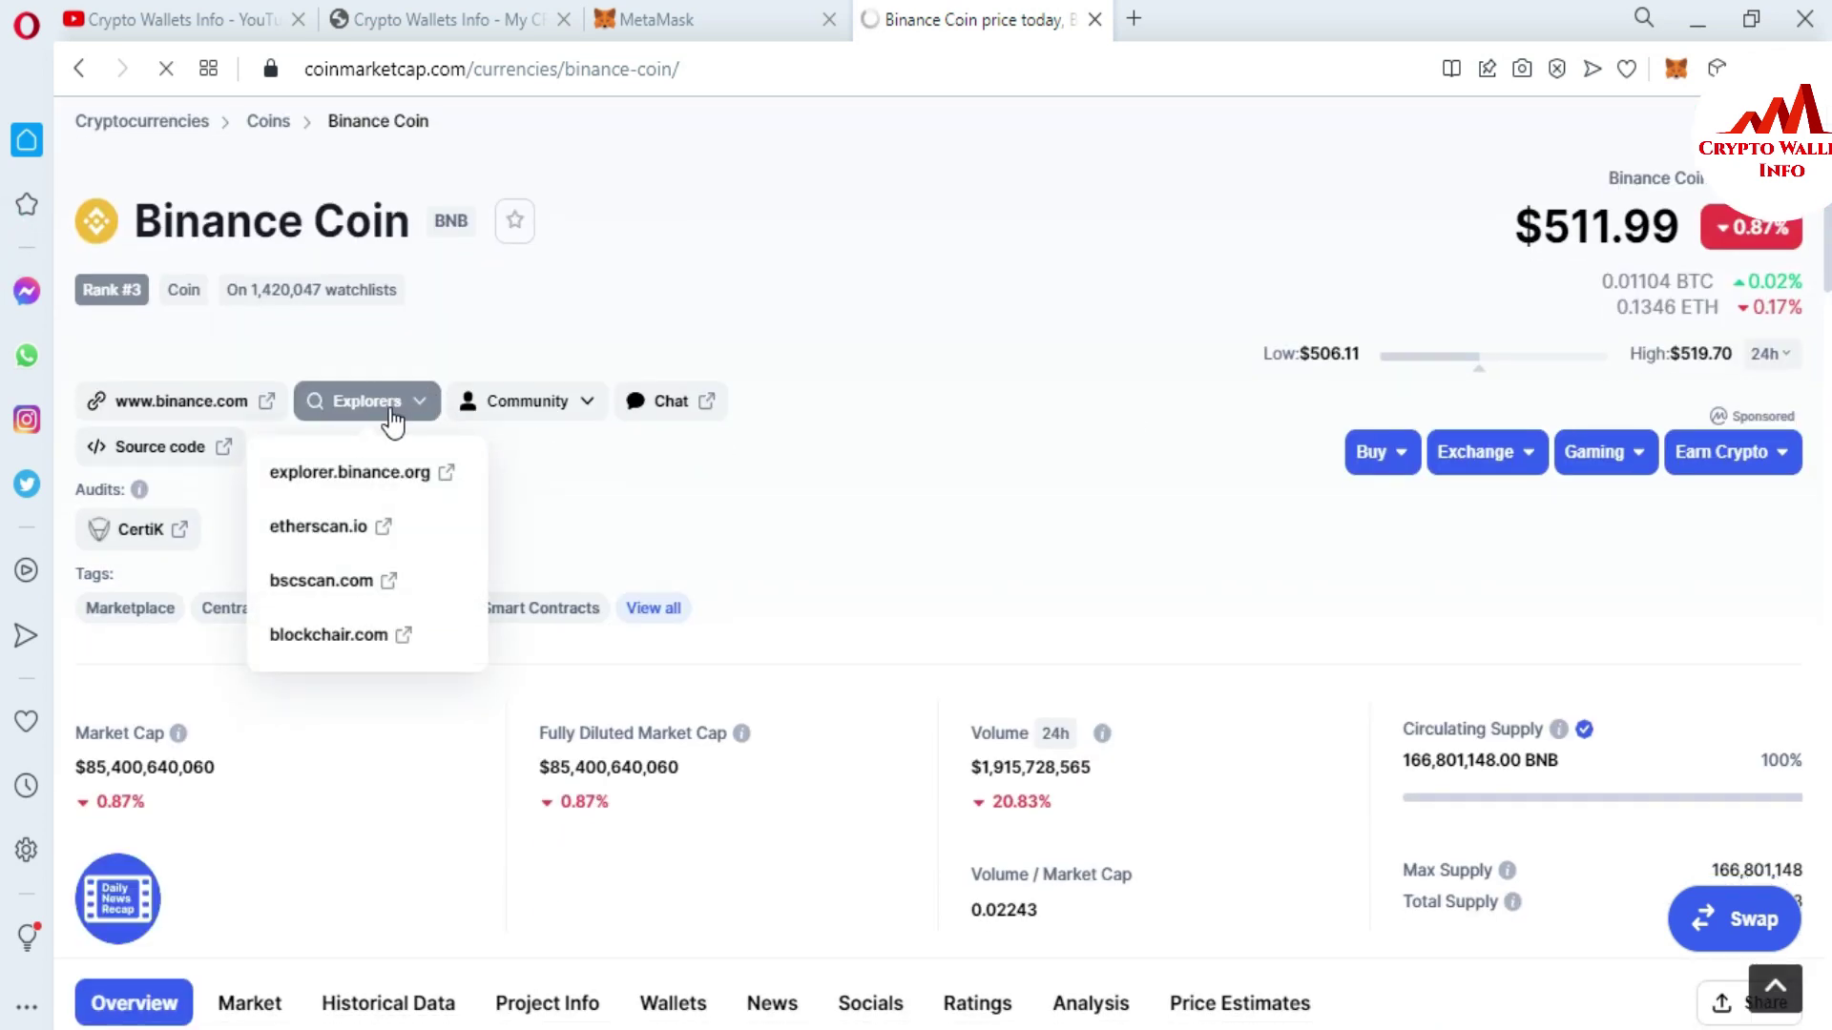
pyautogui.click(333, 593)
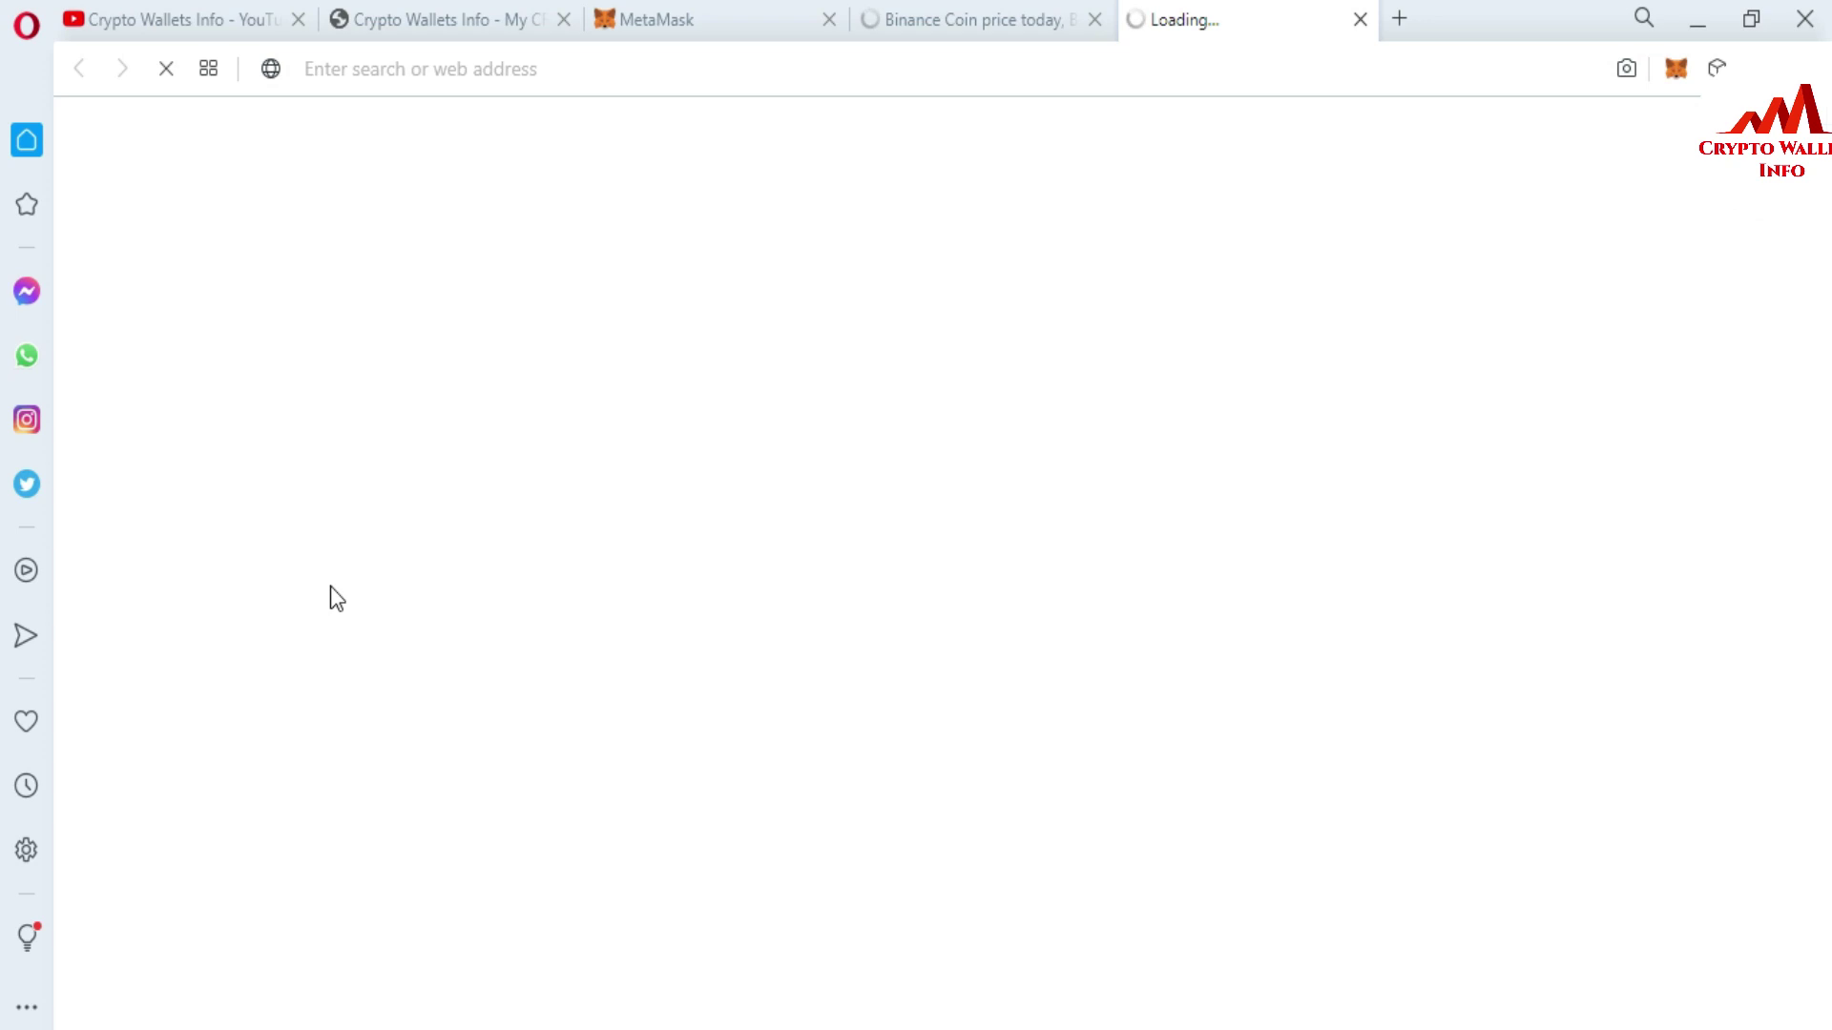
pyautogui.click(674, 19)
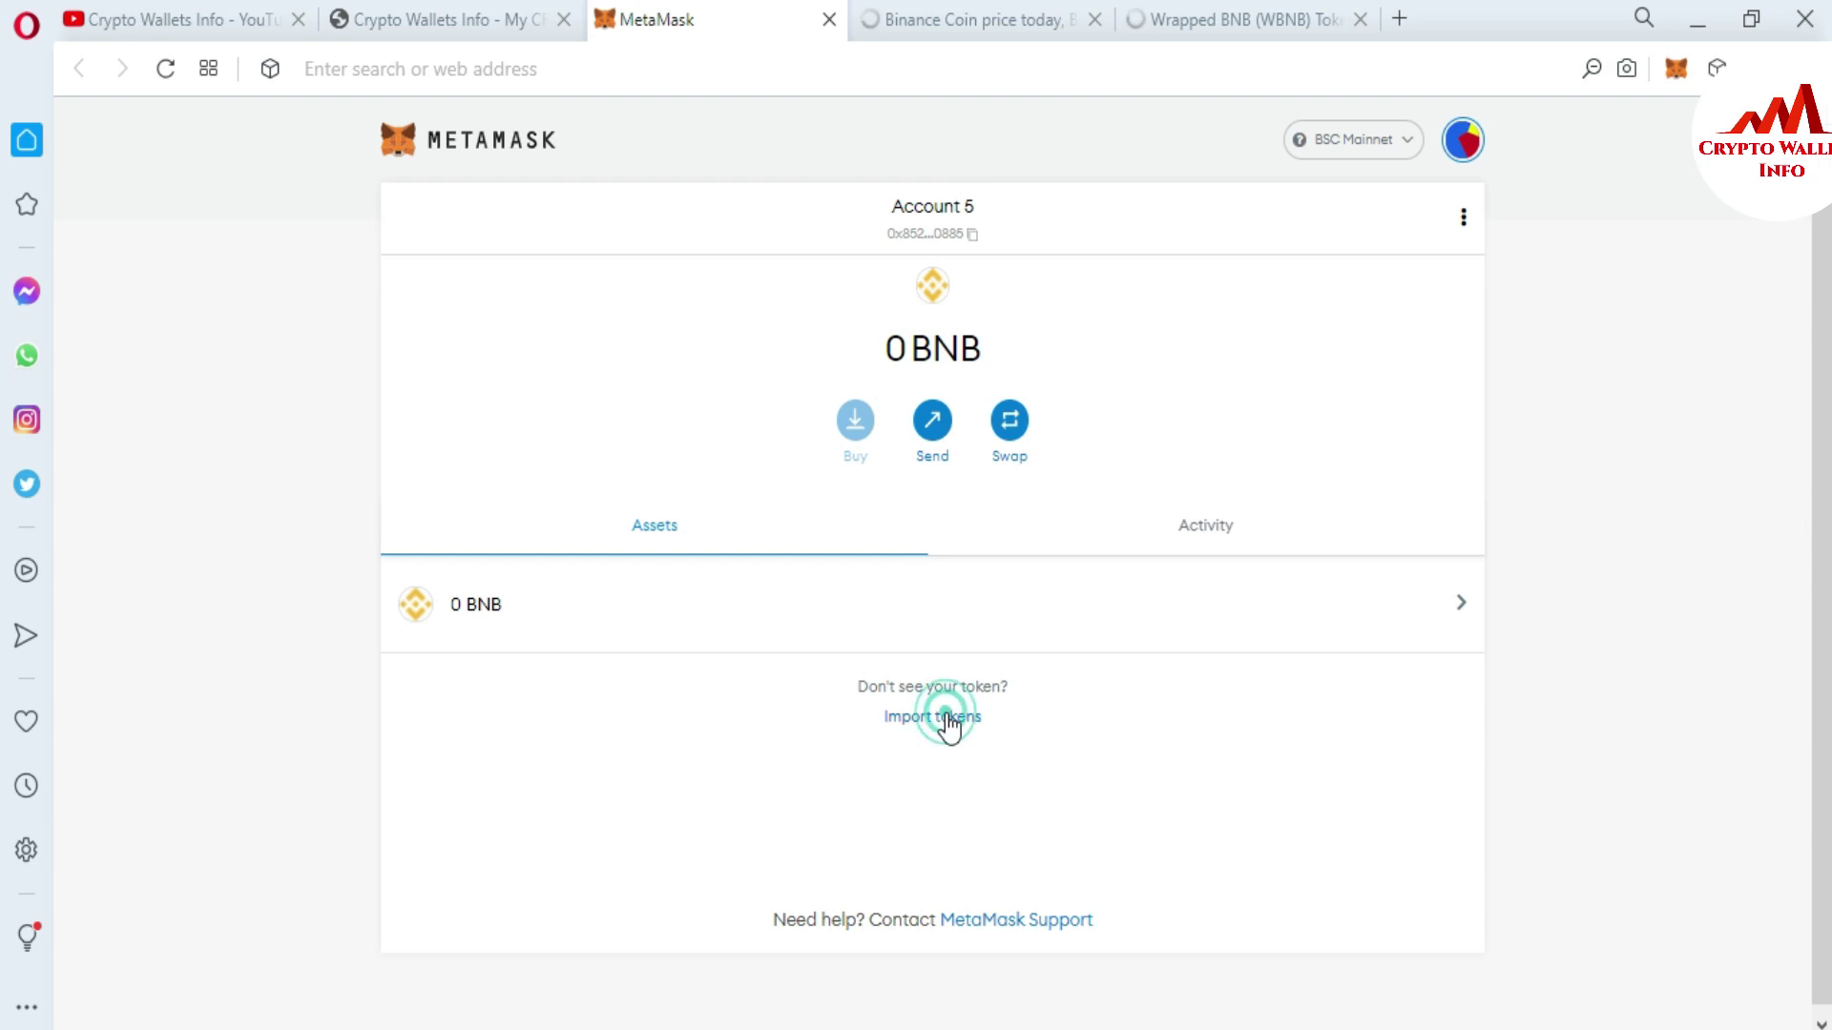
# Start Import tokens in MetaMask, close the CoinMarketCap tab and switch to BscScan.
pyautogui.click(949, 724)
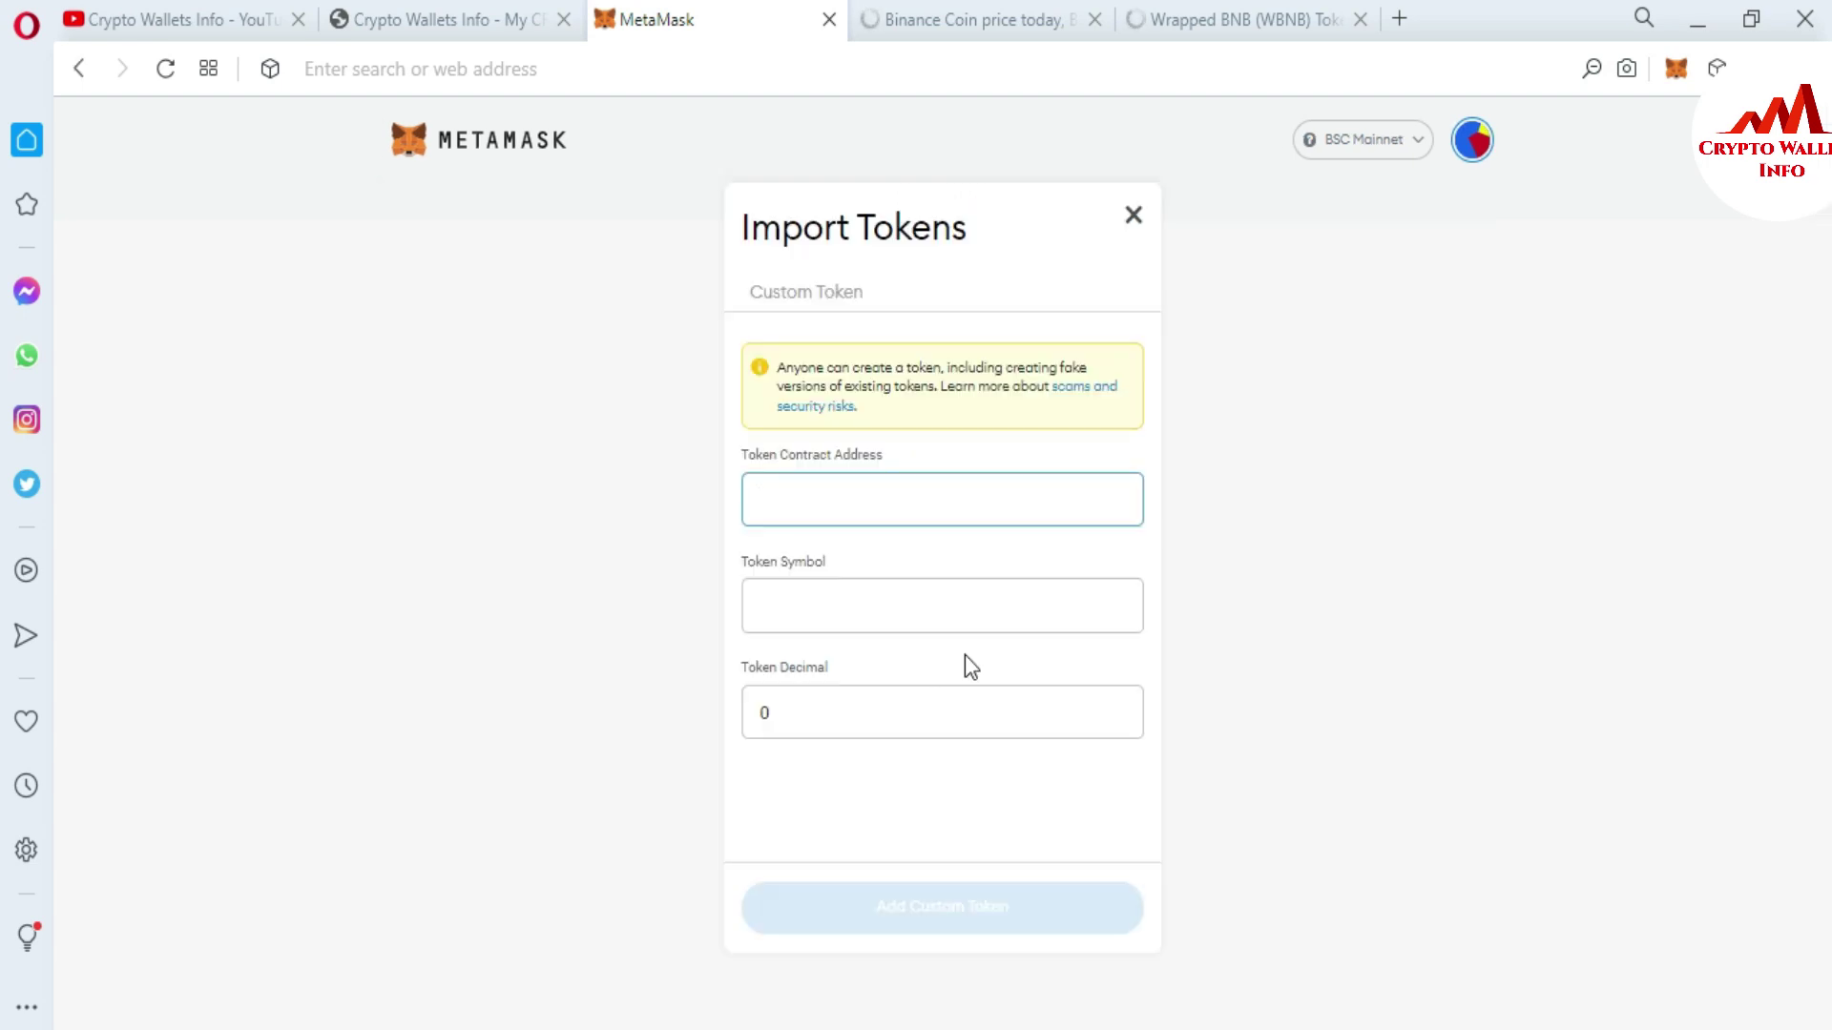
pyautogui.click(904, 499)
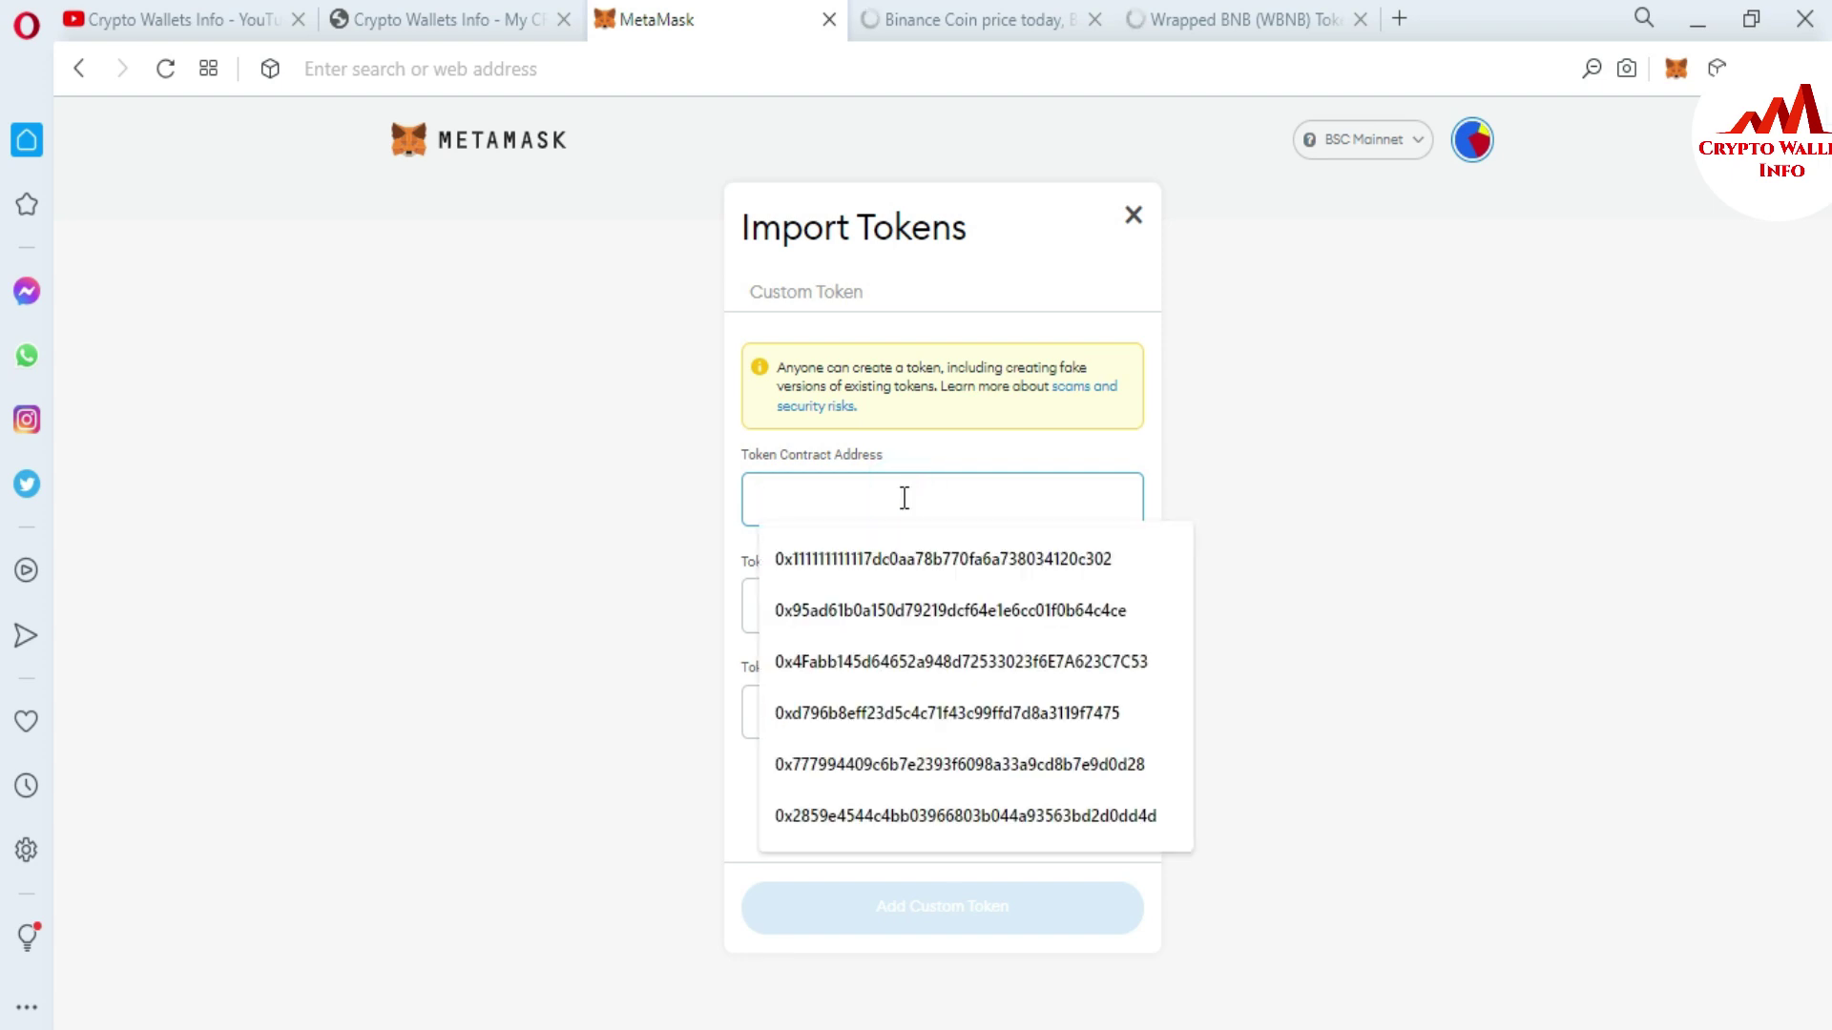
pyautogui.click(1335, 421)
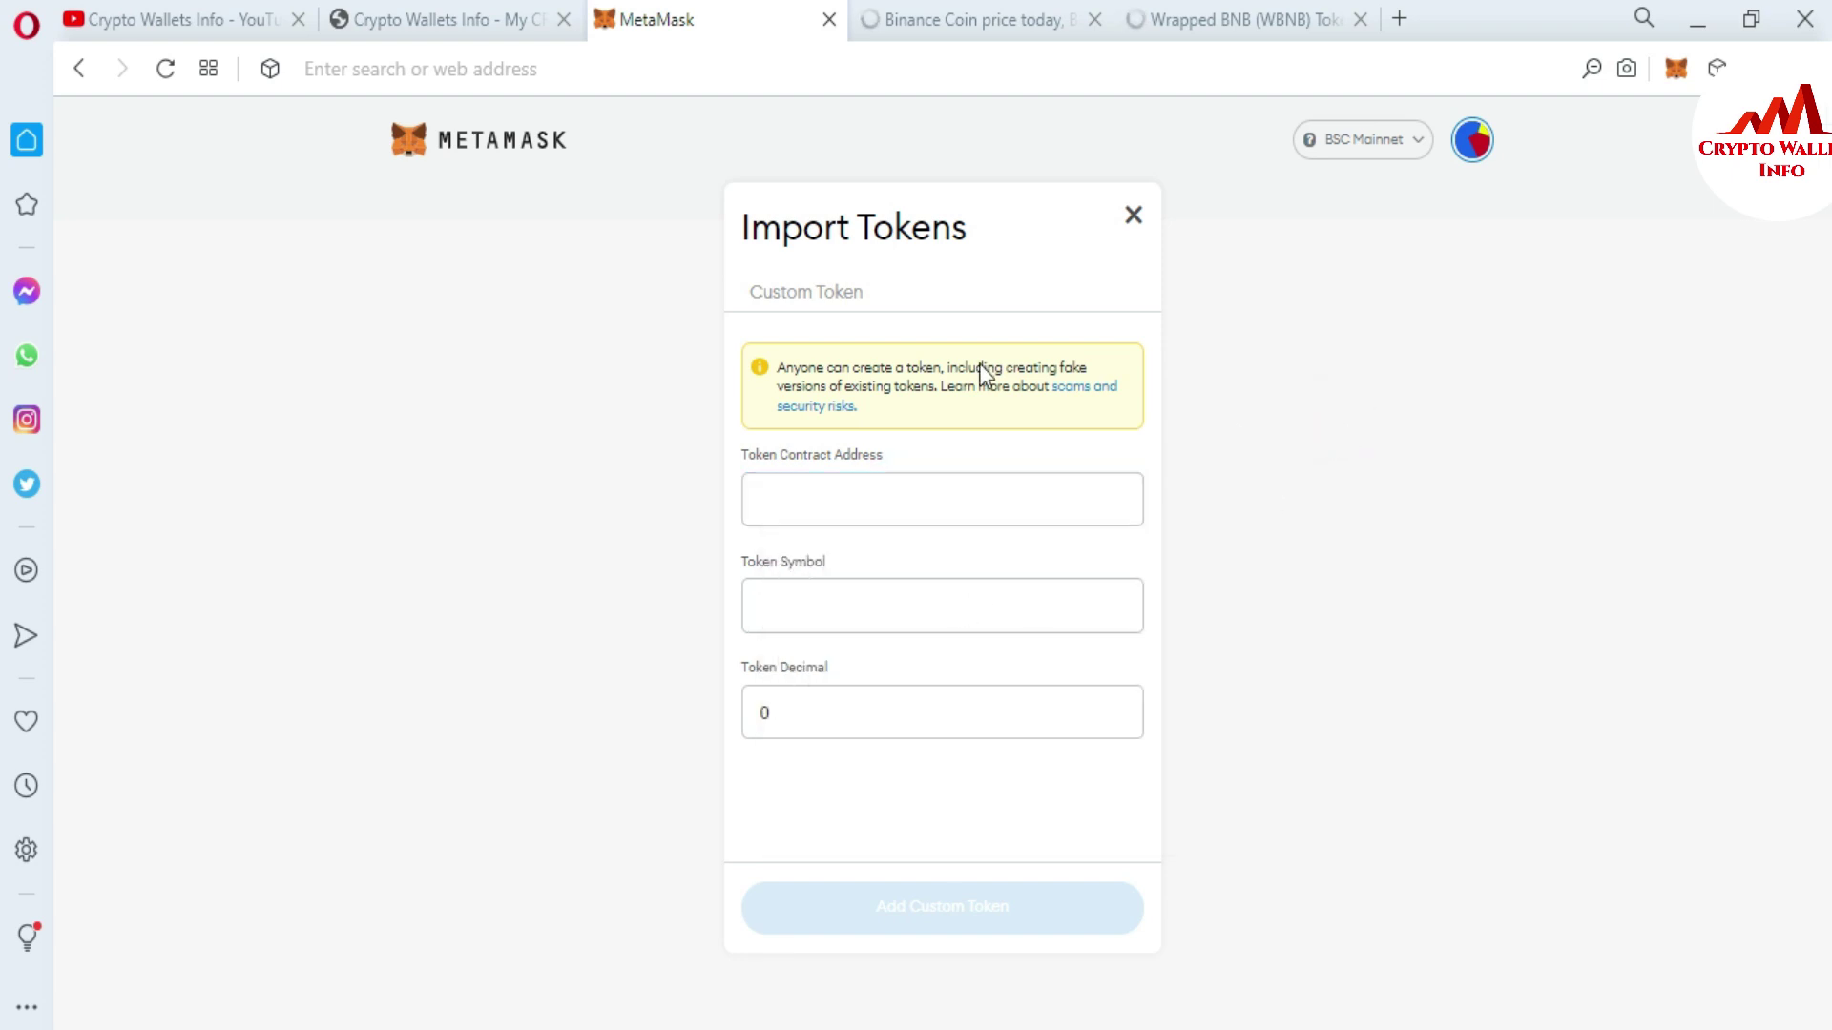
pyautogui.click(1099, 22)
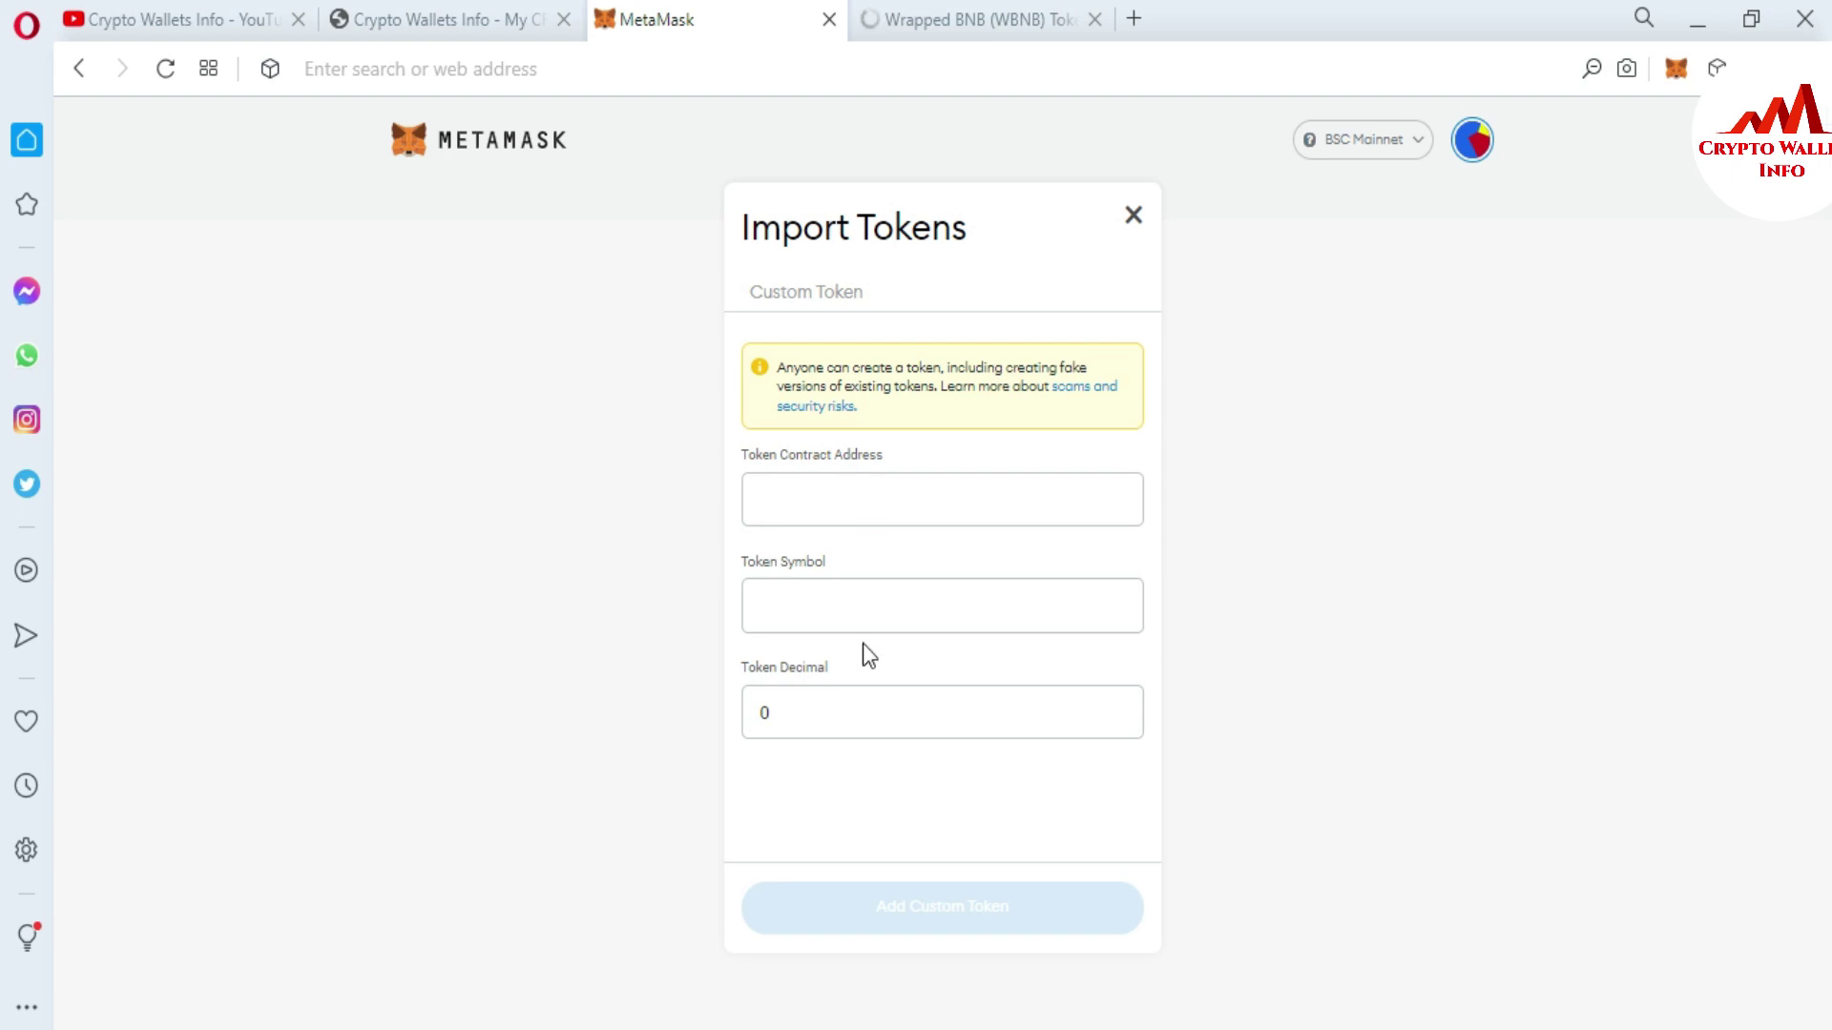
pyautogui.click(991, 19)
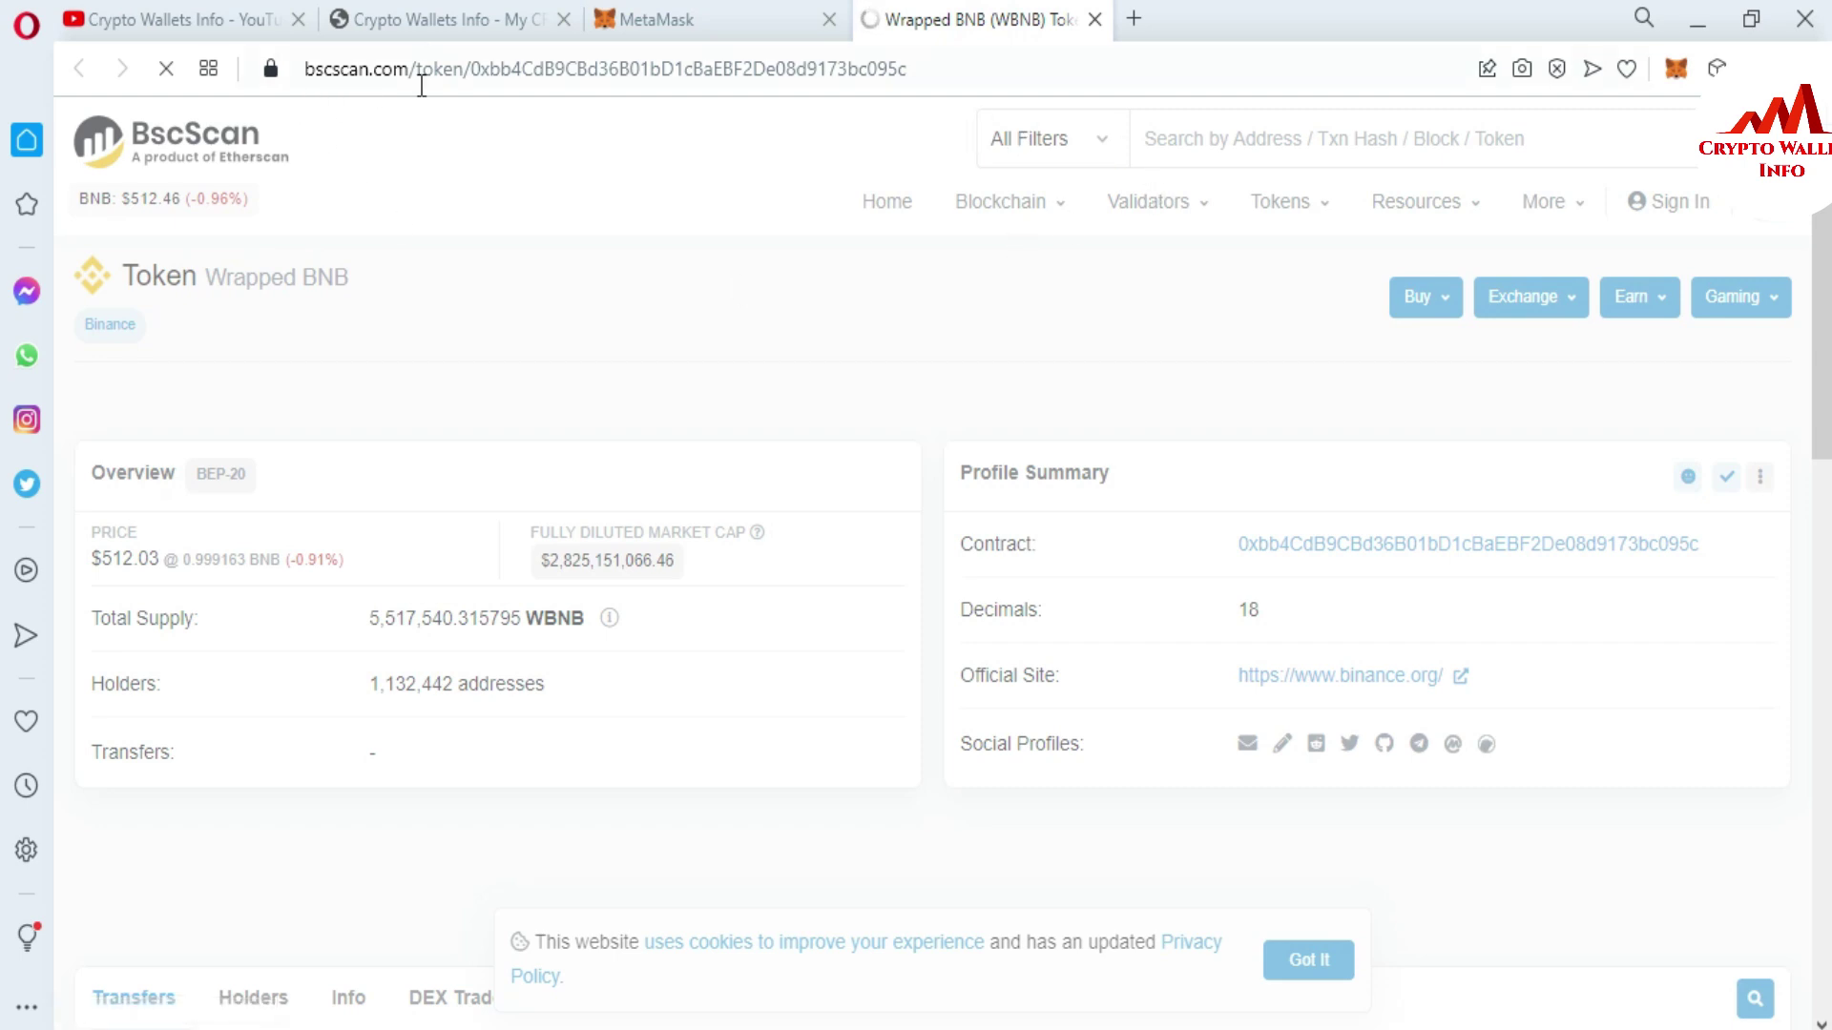
# Search BscScan for btc and open the Binance-Peg BTCB Token page.
pyautogui.click(1276, 139)
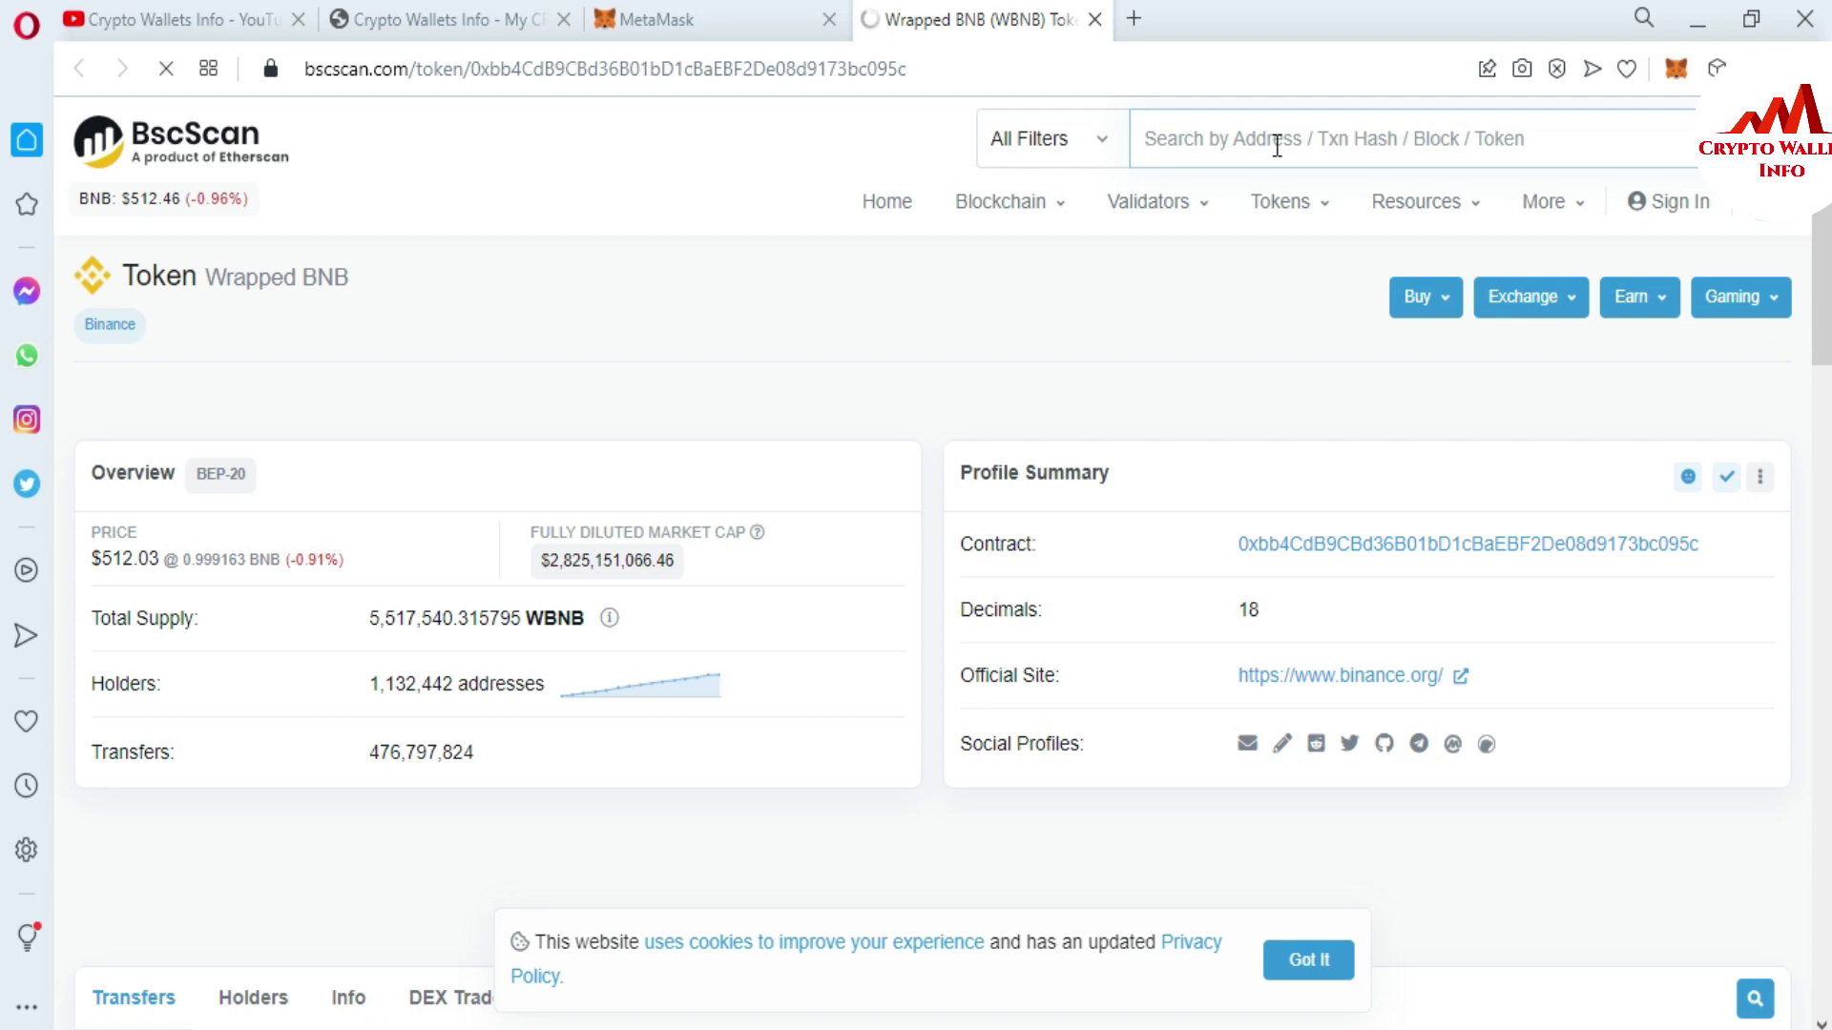
pyautogui.write('btc')
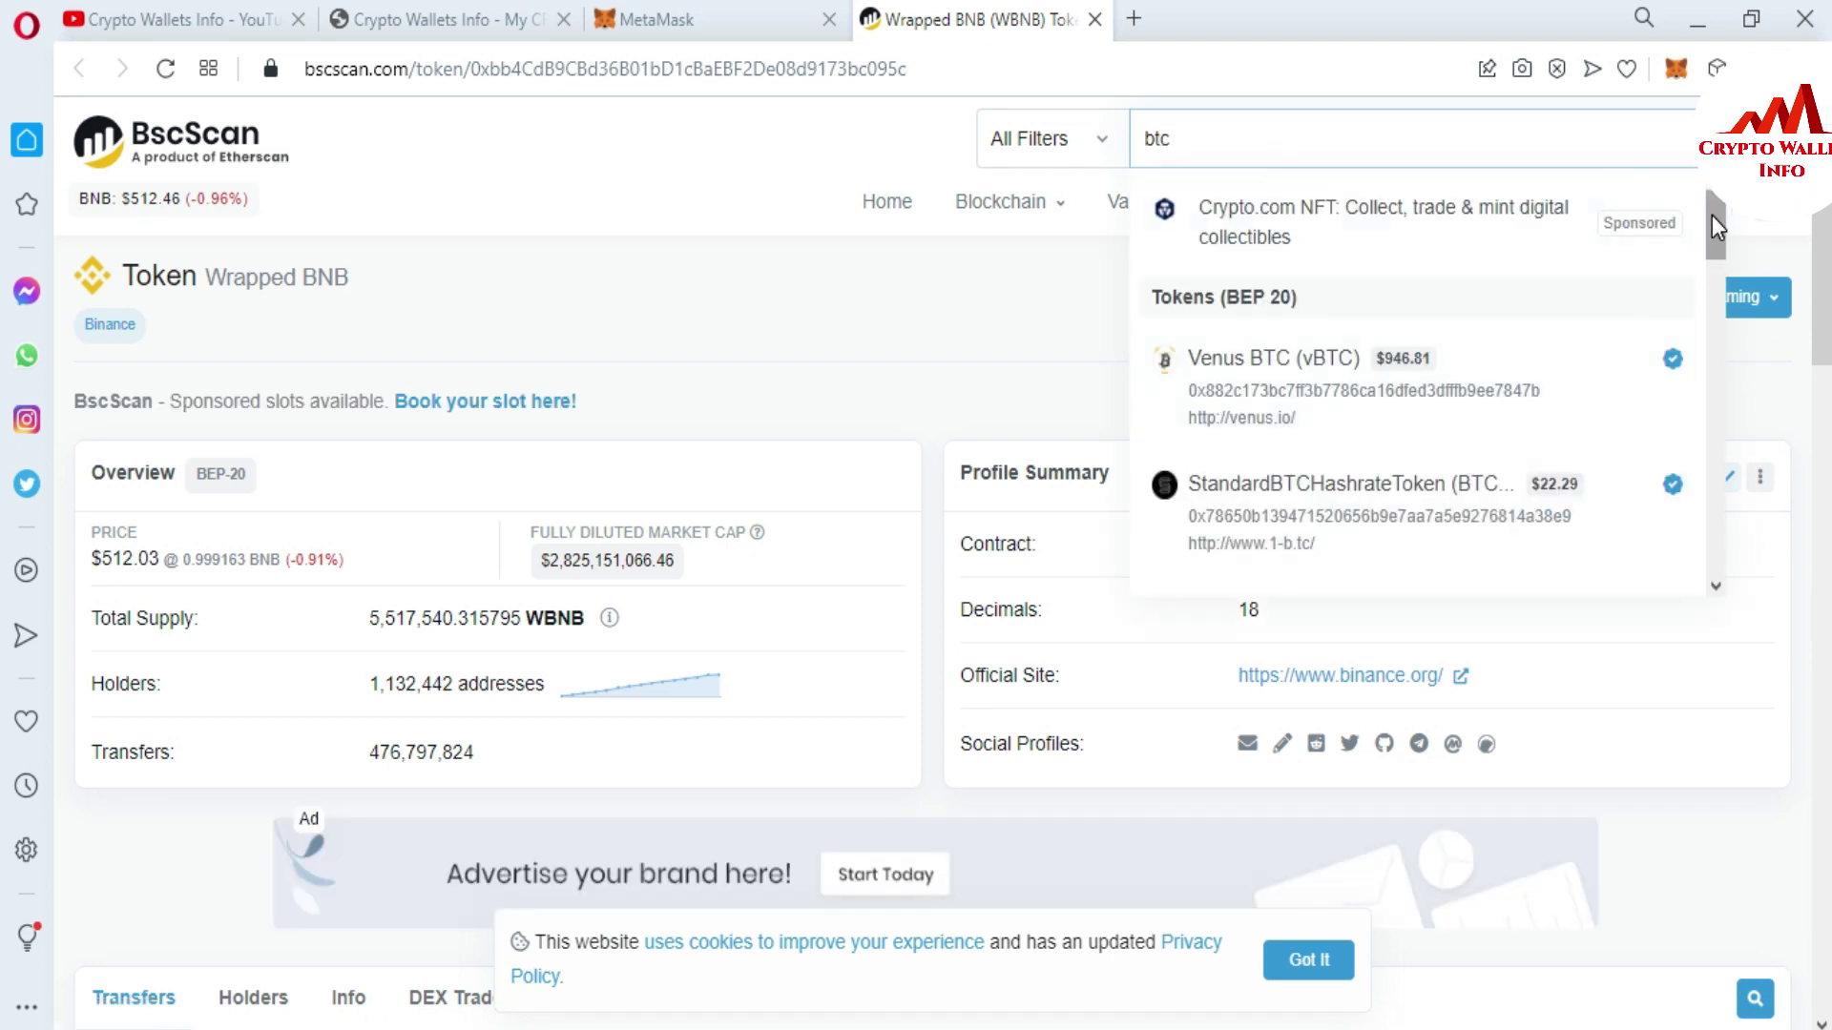
pyautogui.moveTo(1711, 213); pyautogui.dragTo(1713, 247)
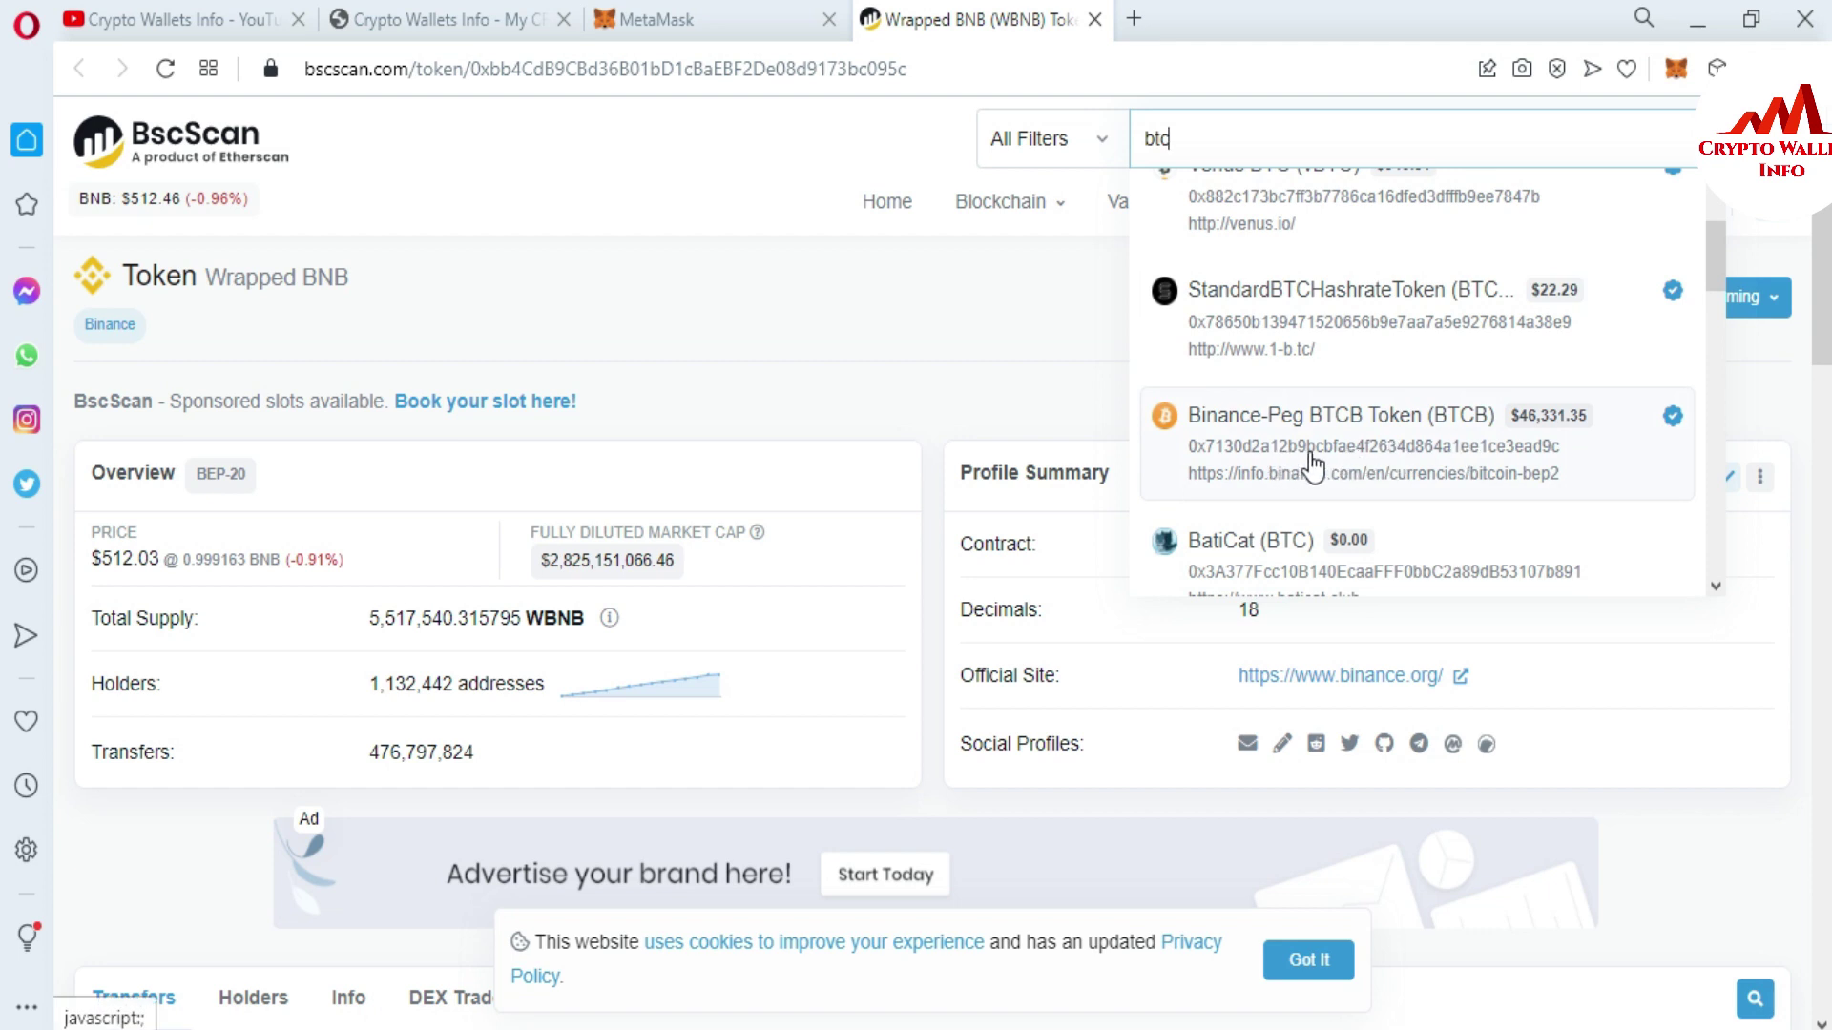
pyautogui.click(1399, 460)
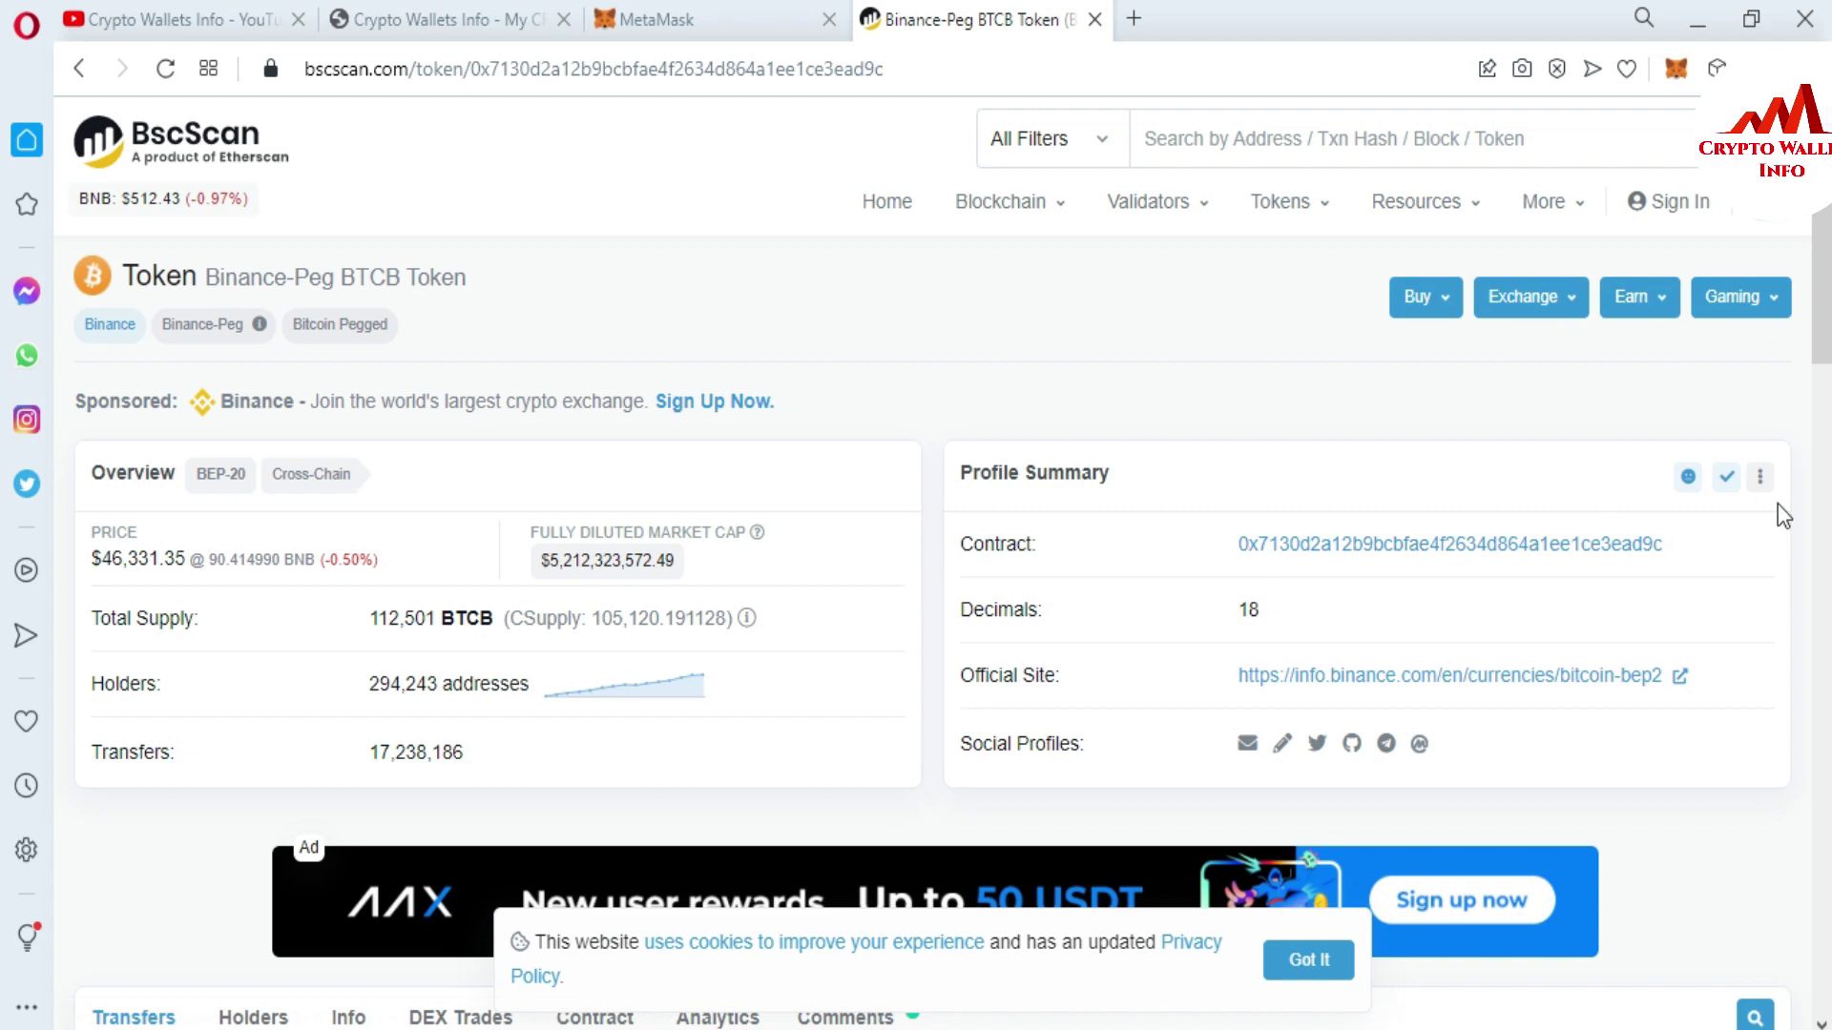
# Copy the BTCB contract address from BscScan and return to MetaMask.
pyautogui.click(1684, 545)
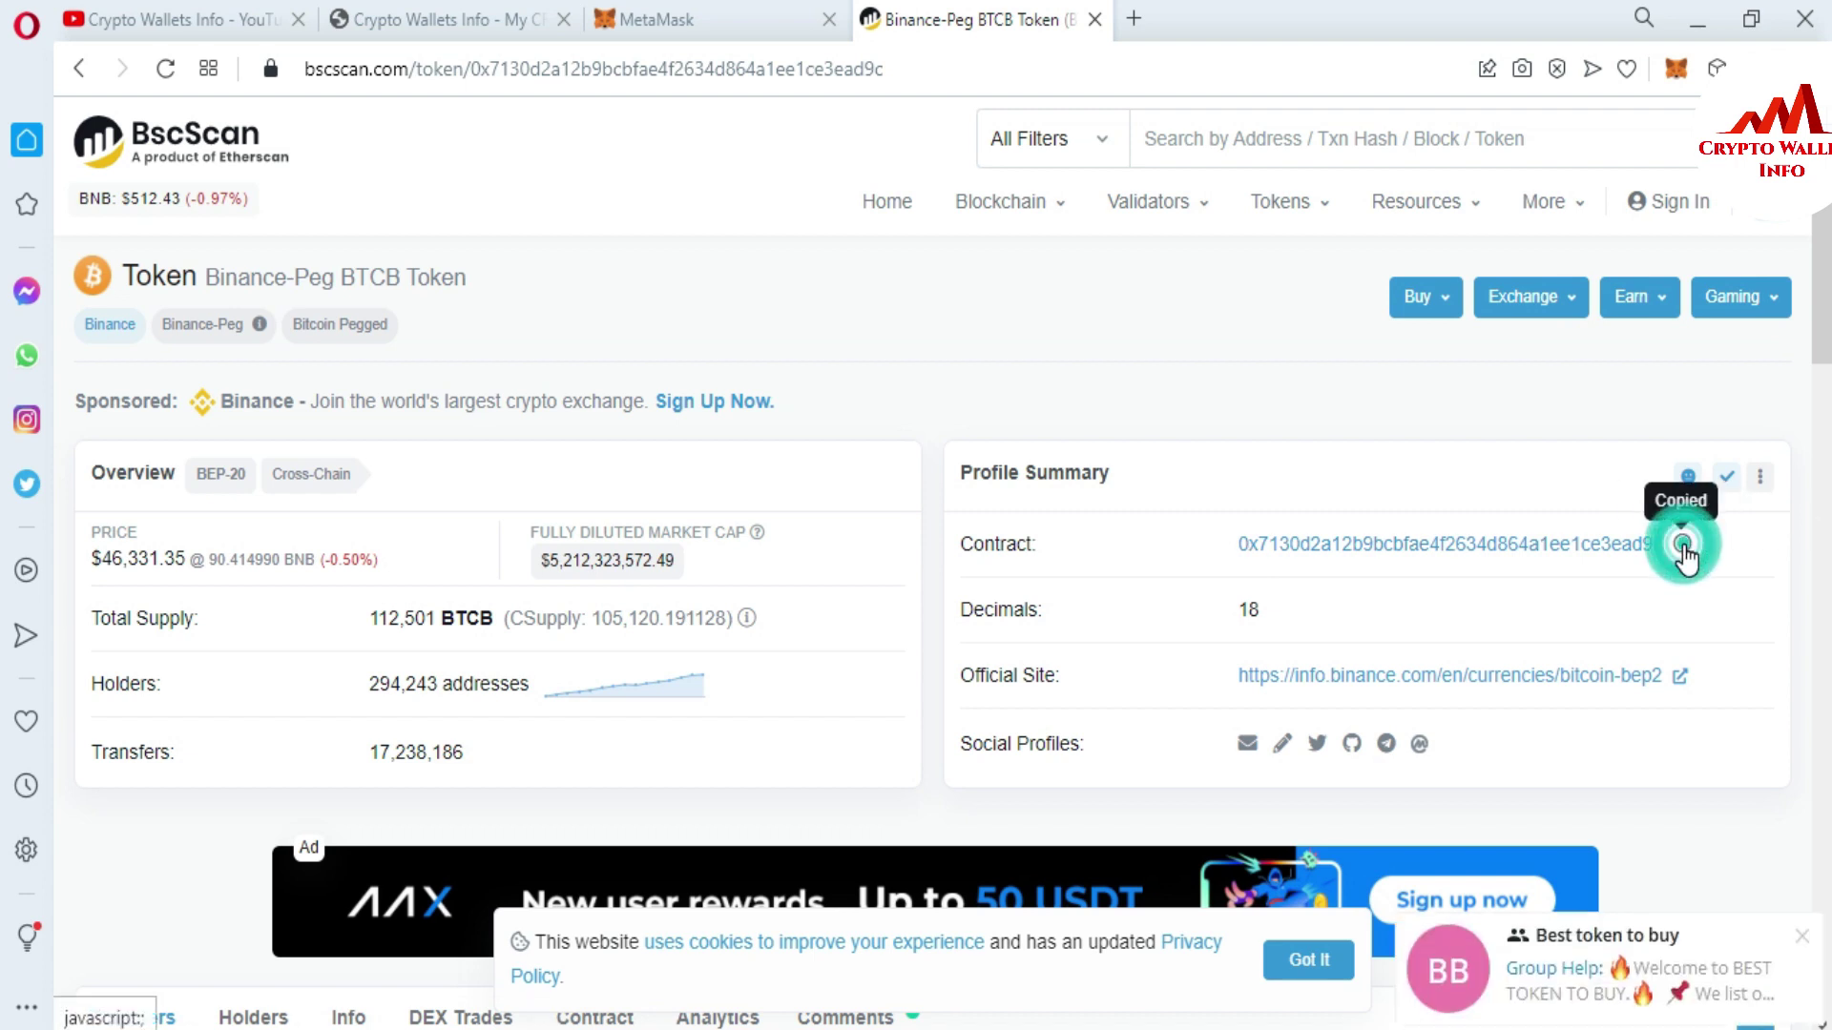
pyautogui.click(1800, 936)
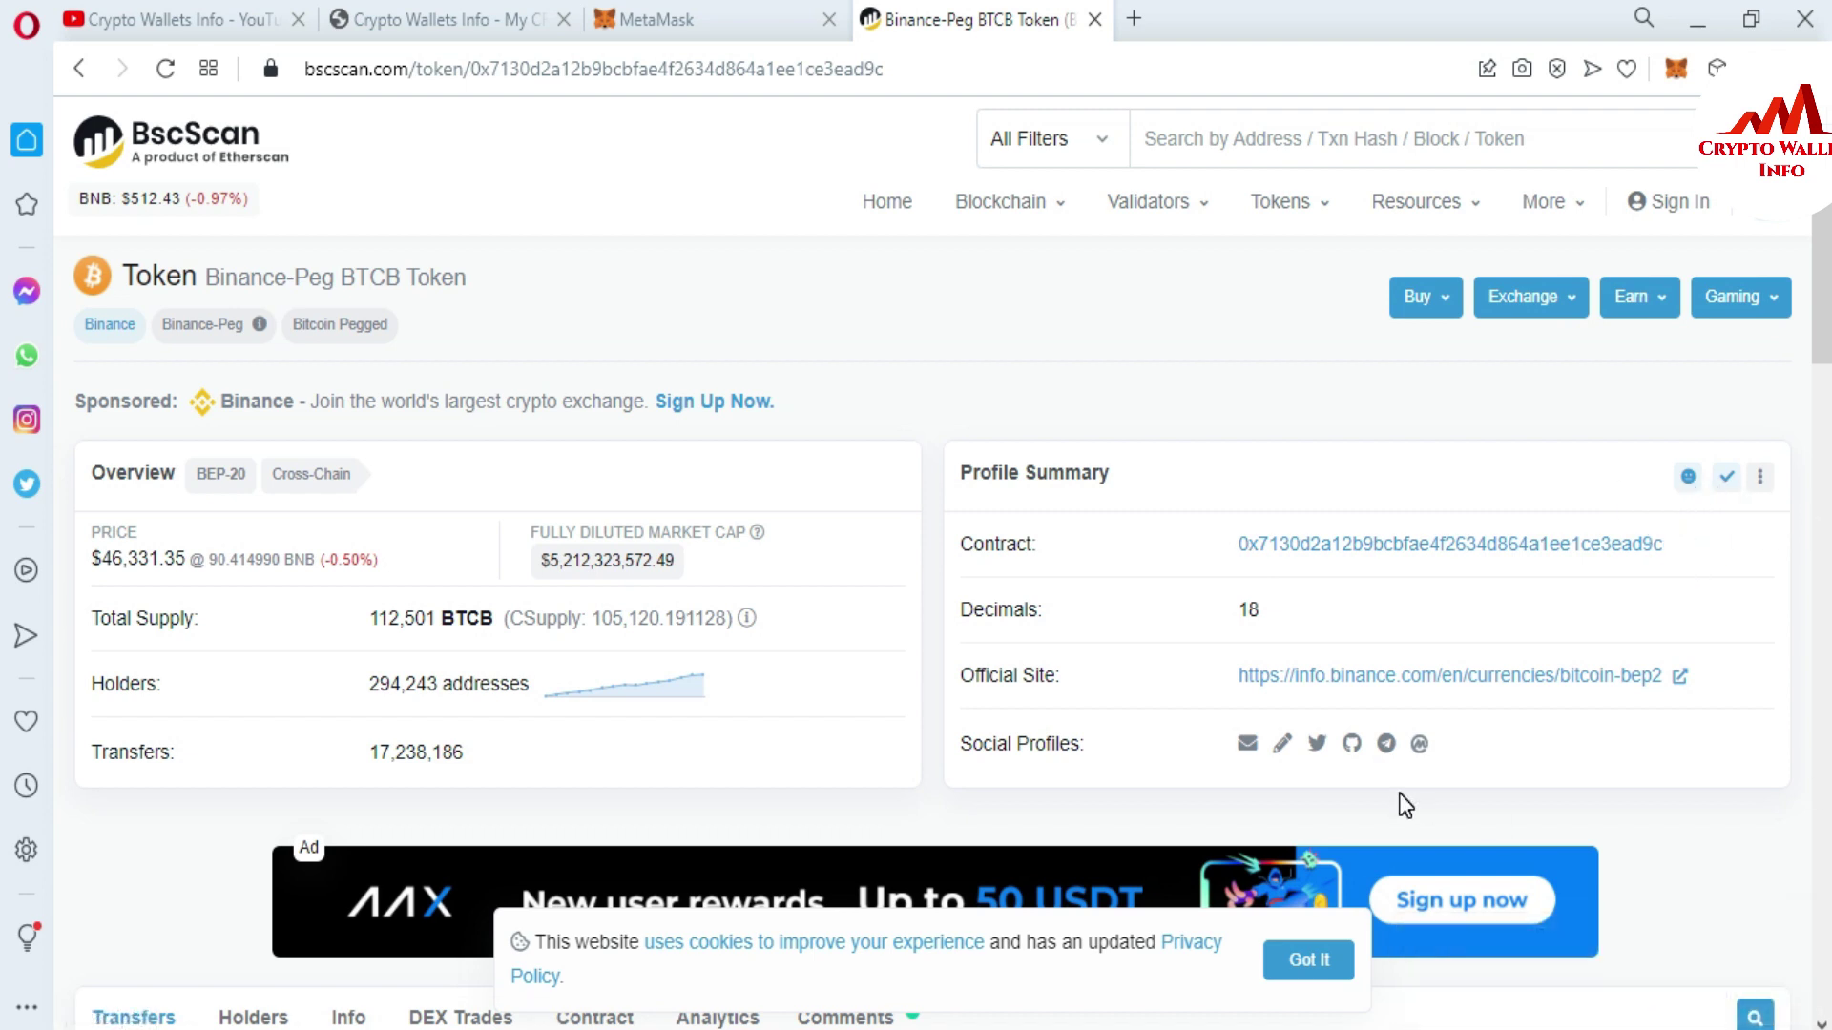
pyautogui.click(688, 20)
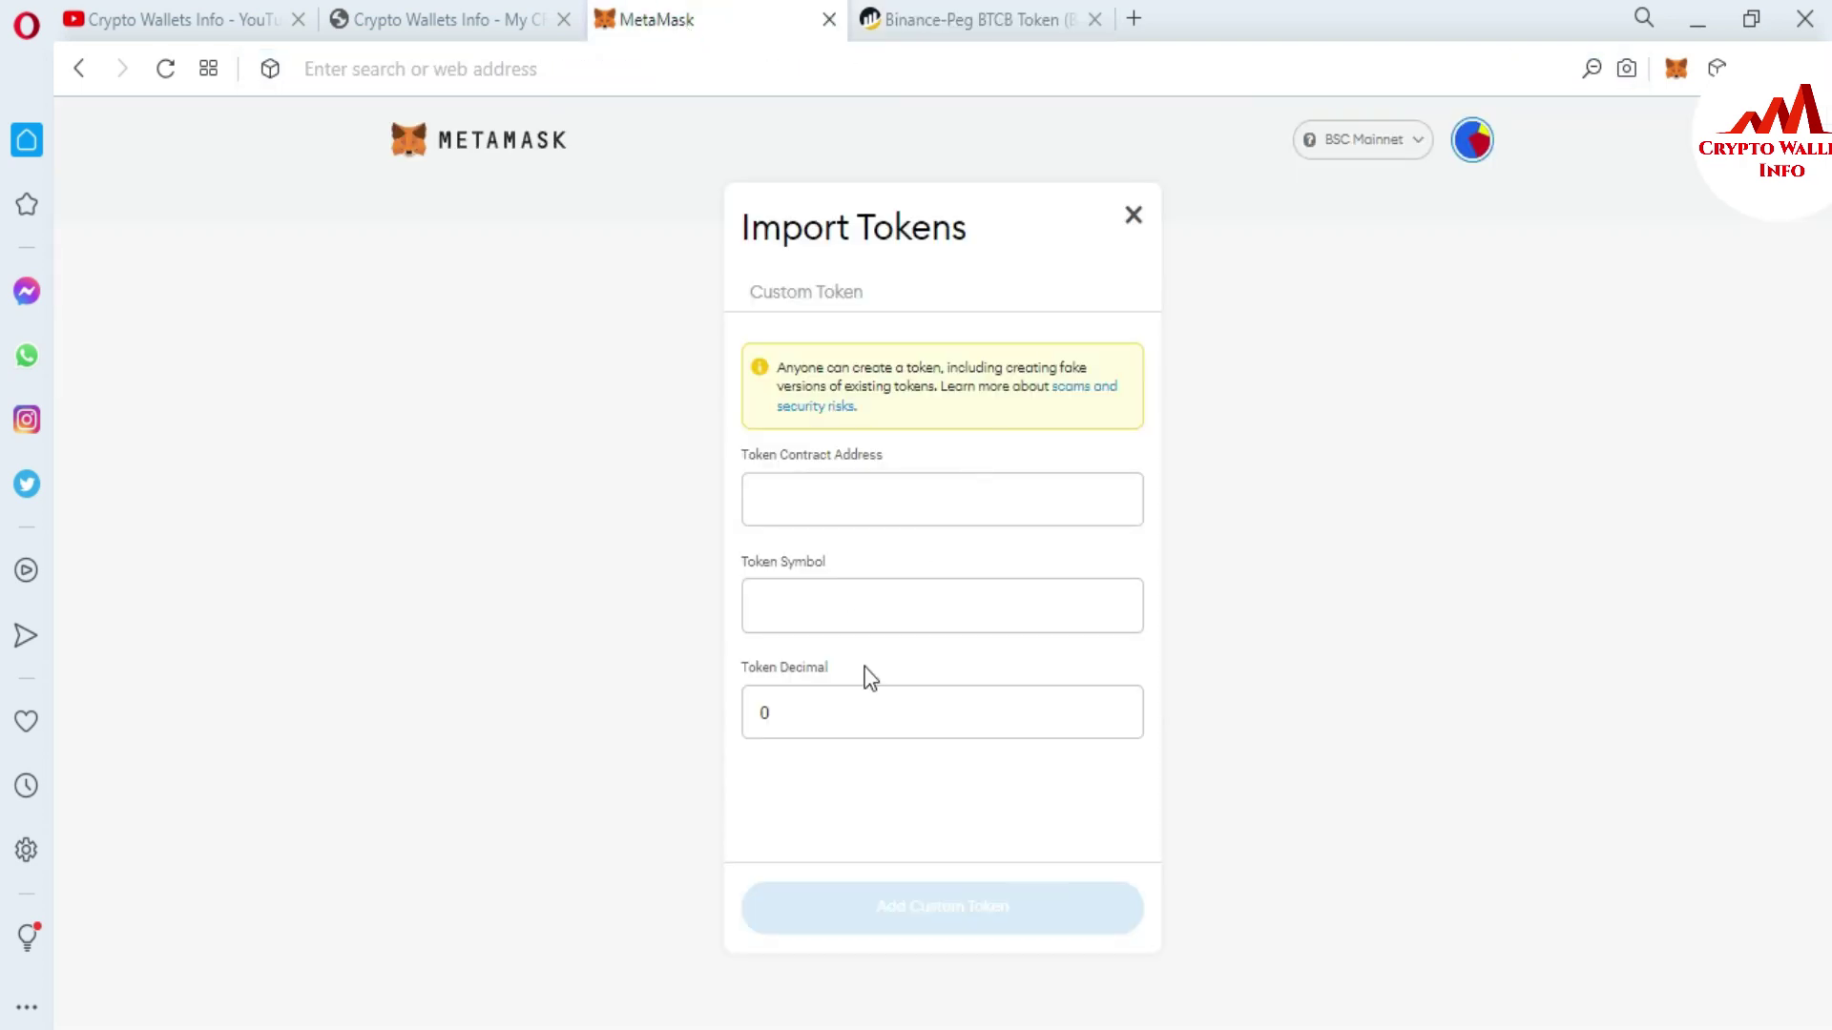
# Paste the BTCB contract address so symbol BTCB and 18 decimals auto-fill, then go back to BscScan.
pyautogui.click(819, 509)
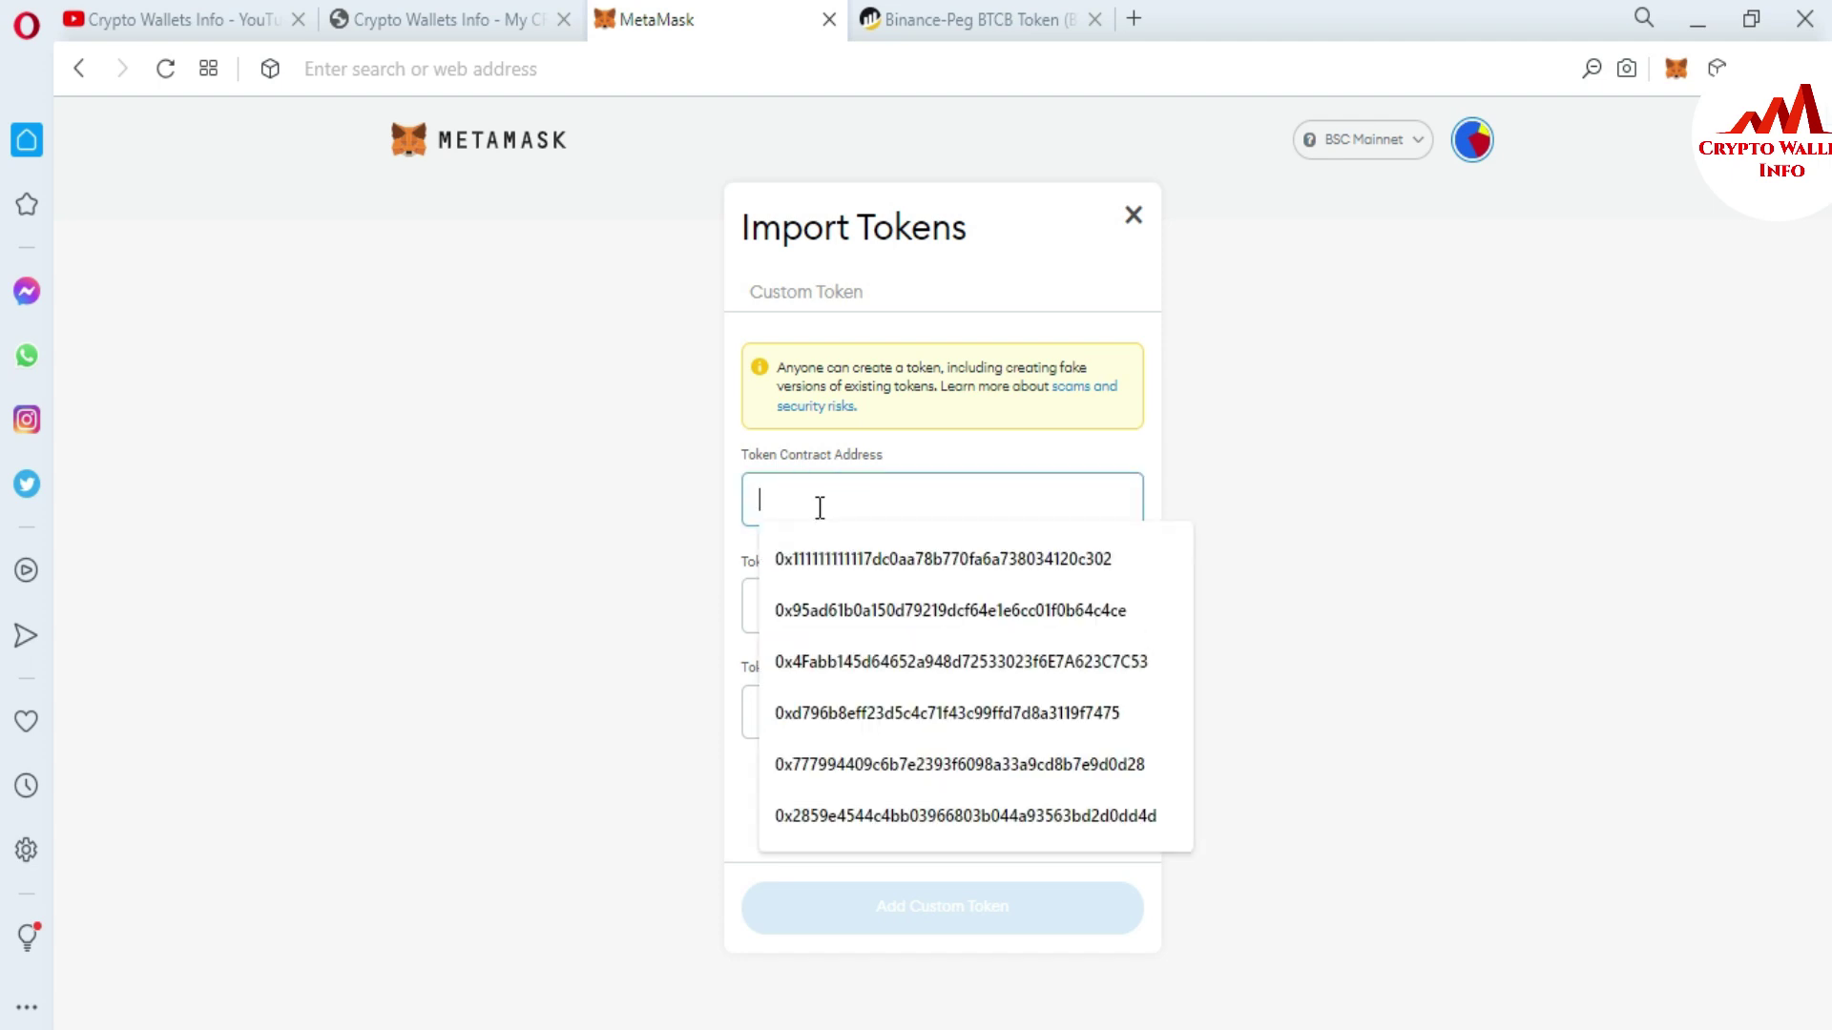
pyautogui.hotkey('ctrl', 'v')
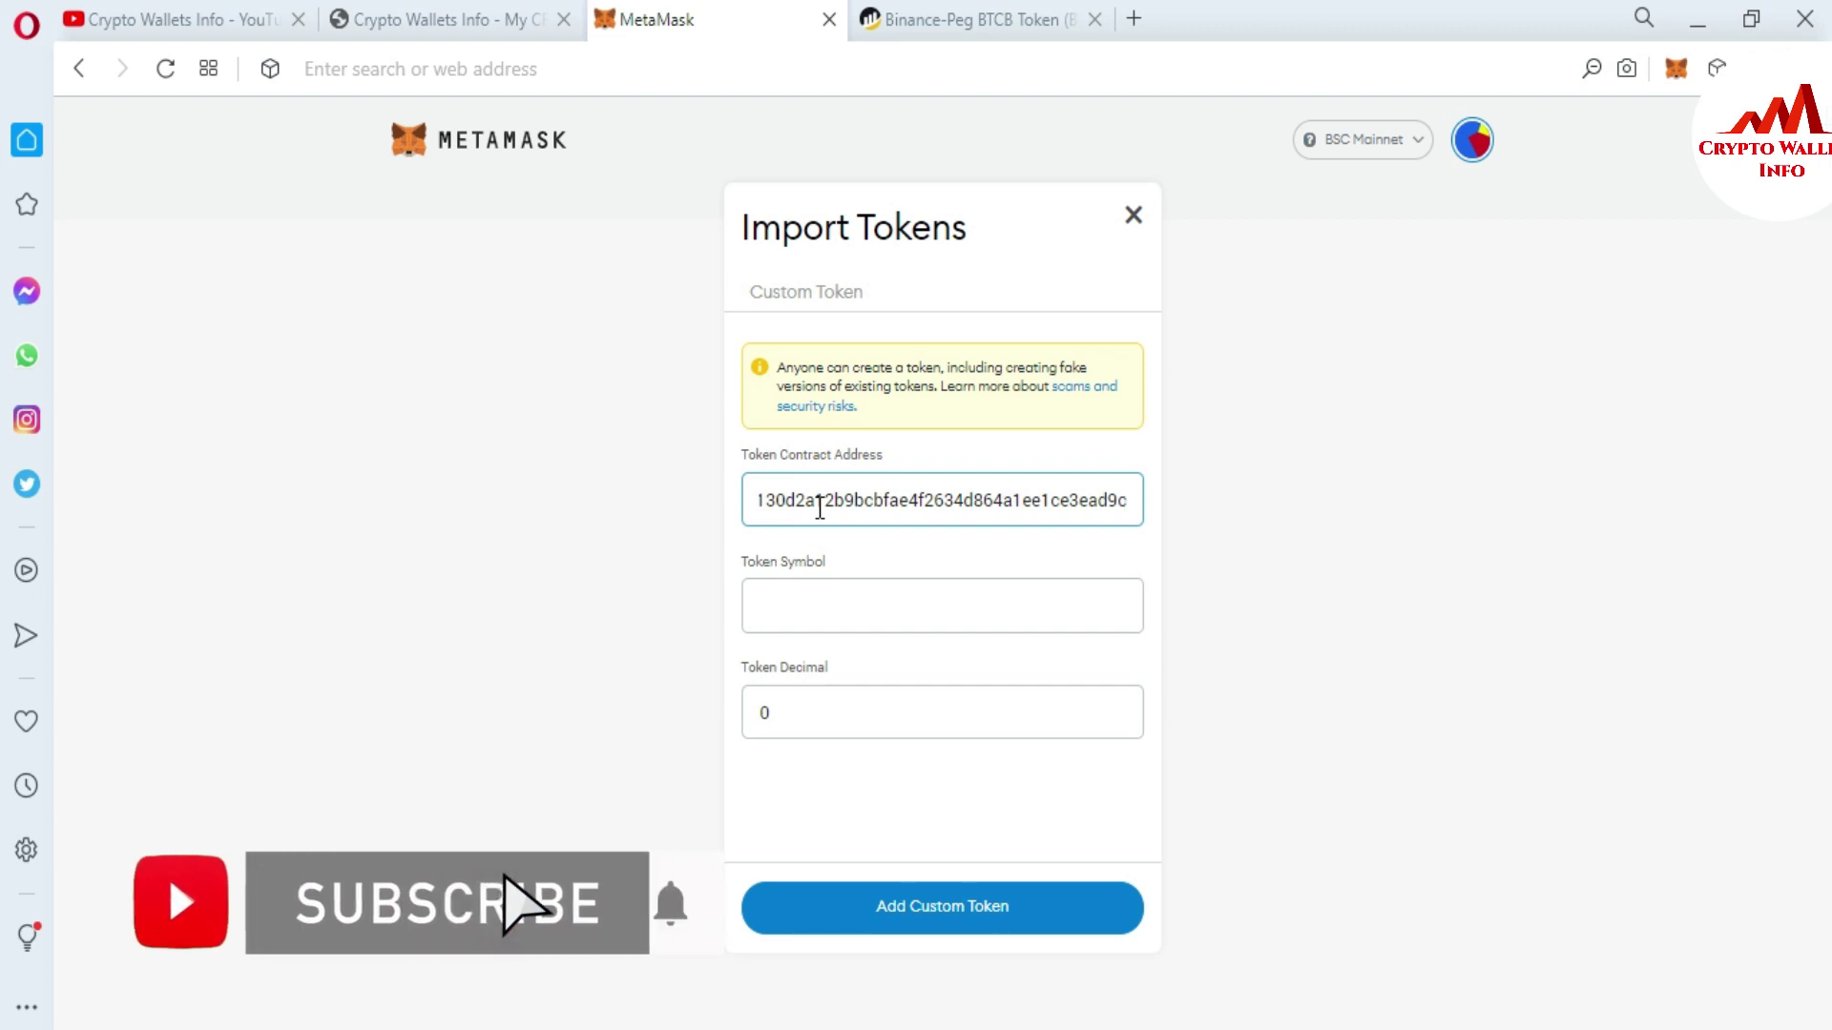
pyautogui.click(1139, 545)
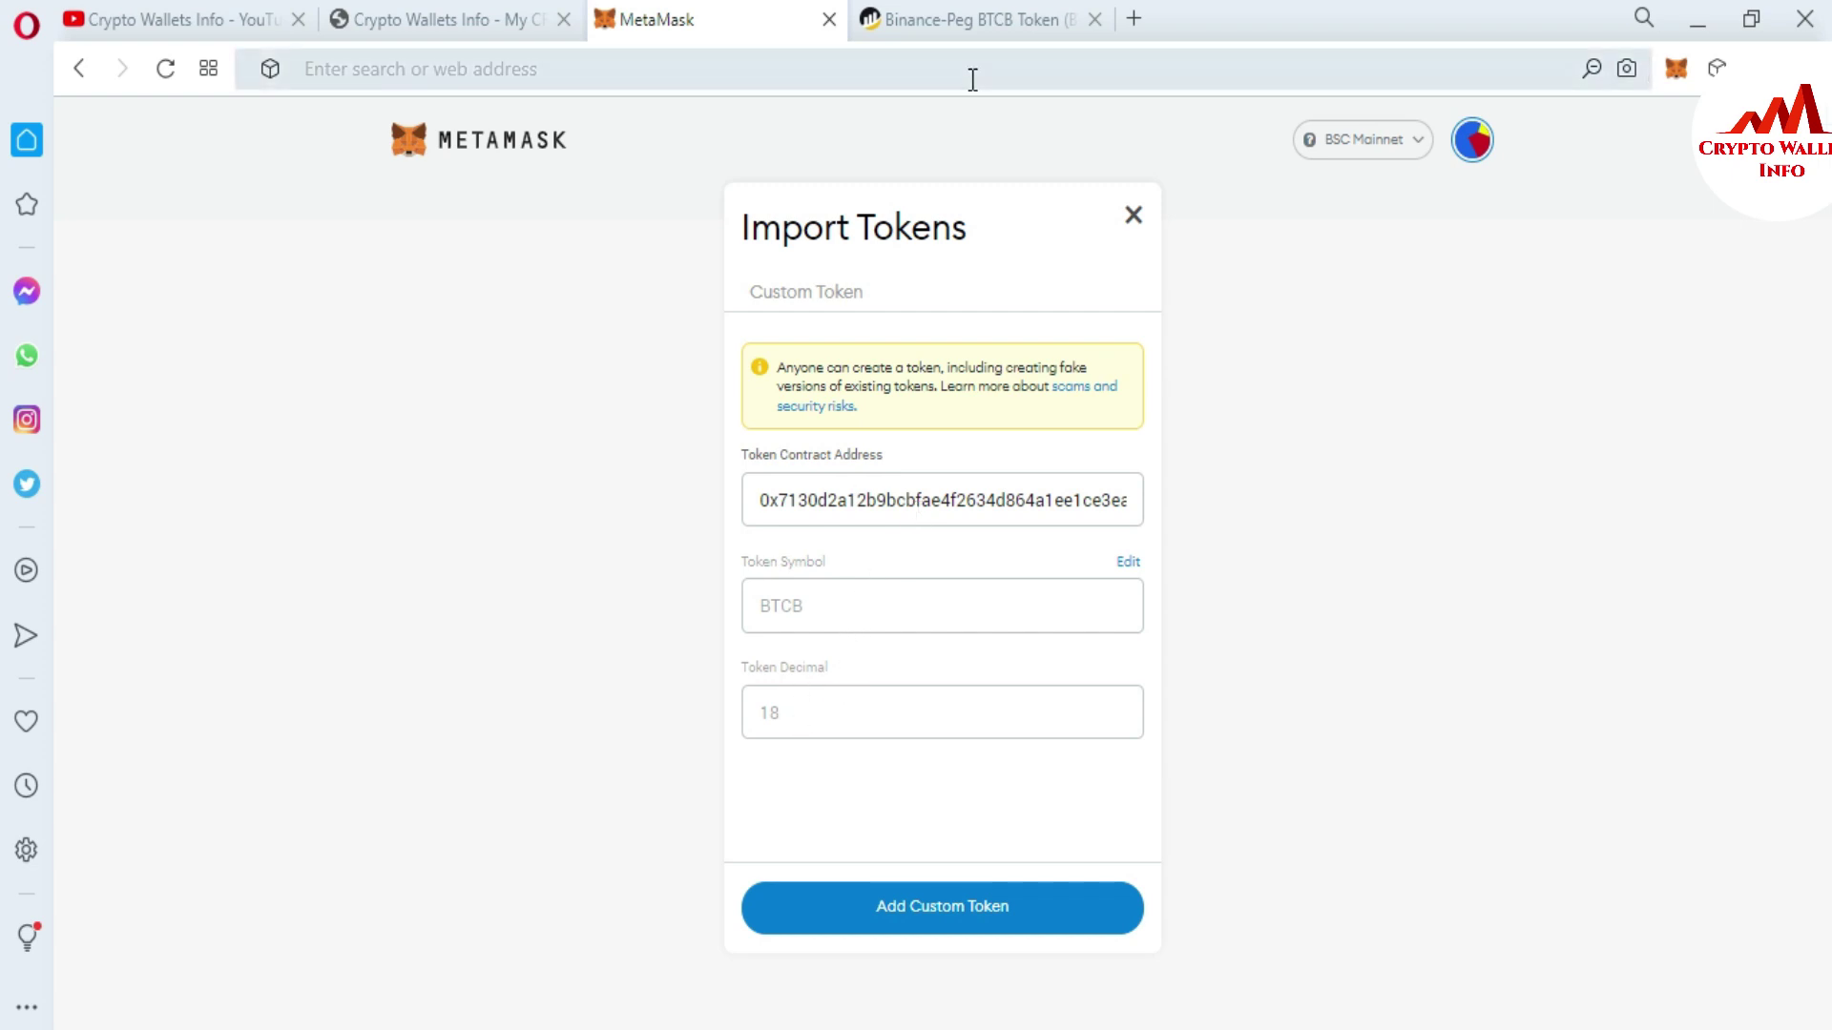
pyautogui.click(967, 19)
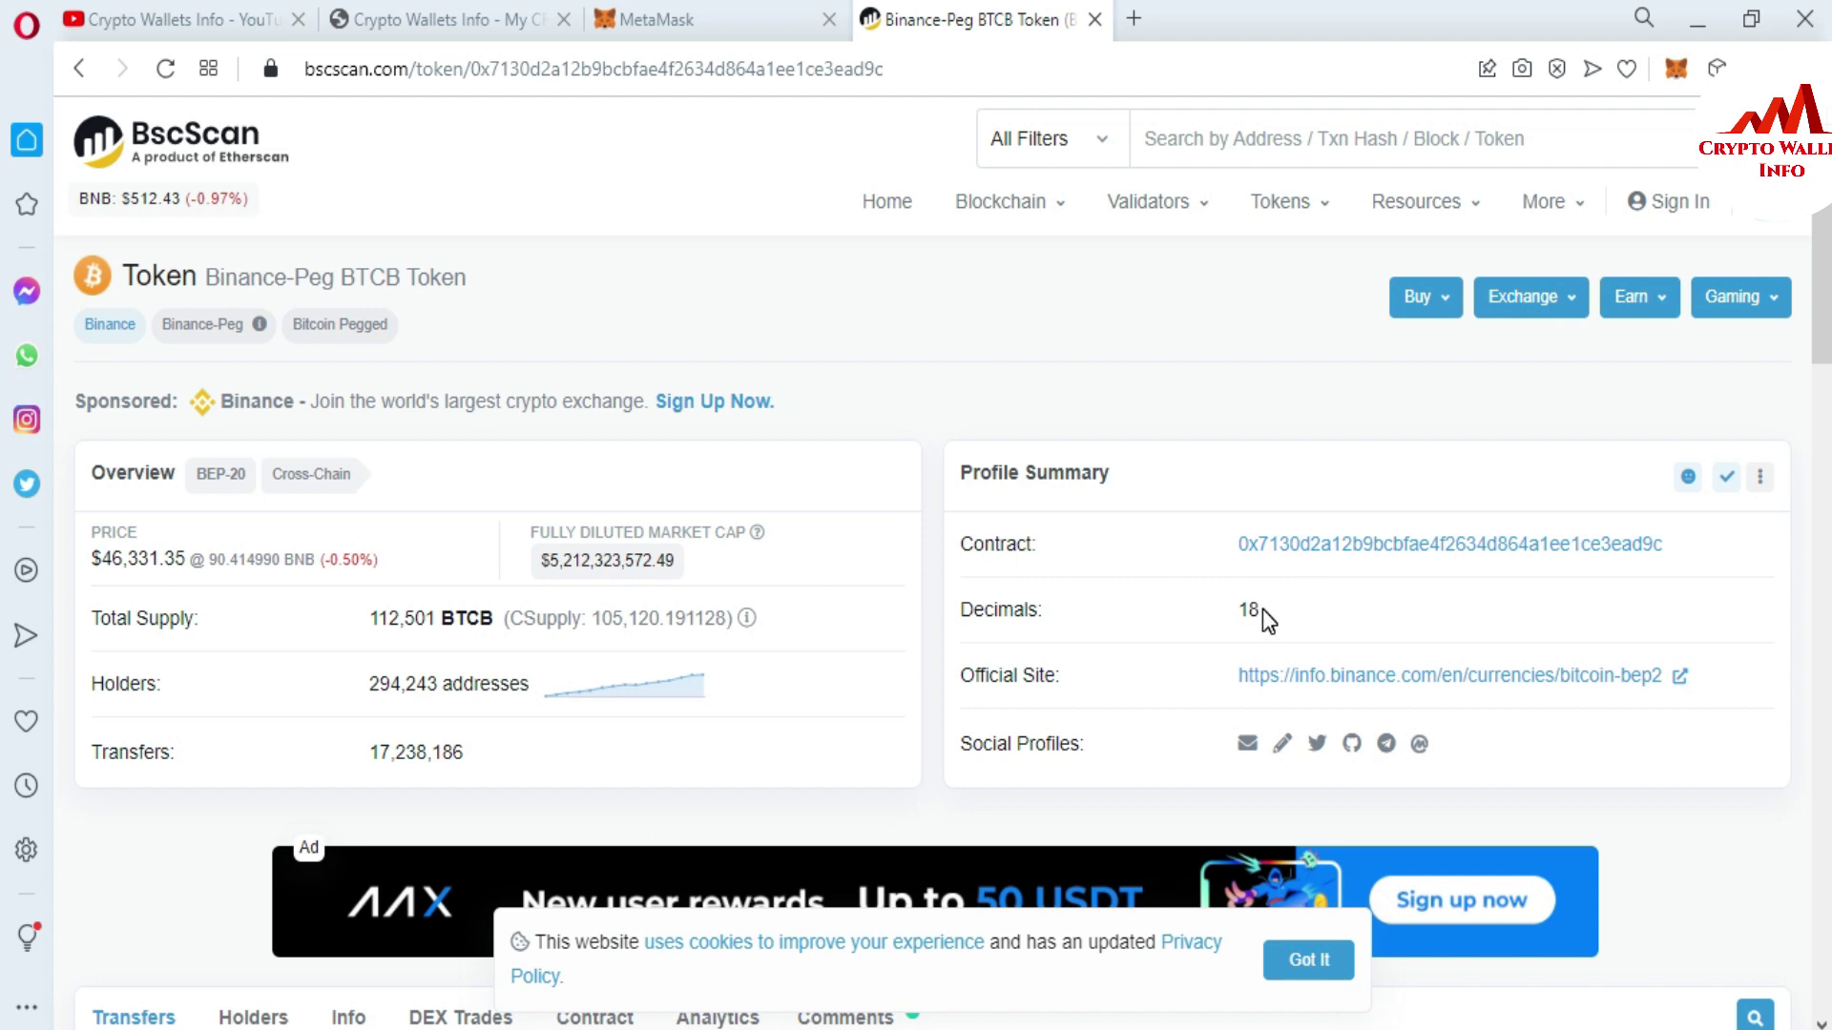
# Check BTCB's 18 decimals and symbol on BscScan, then return to Import Tokens.
pyautogui.moveTo(1262, 609); pyautogui.dragTo(1234, 608)
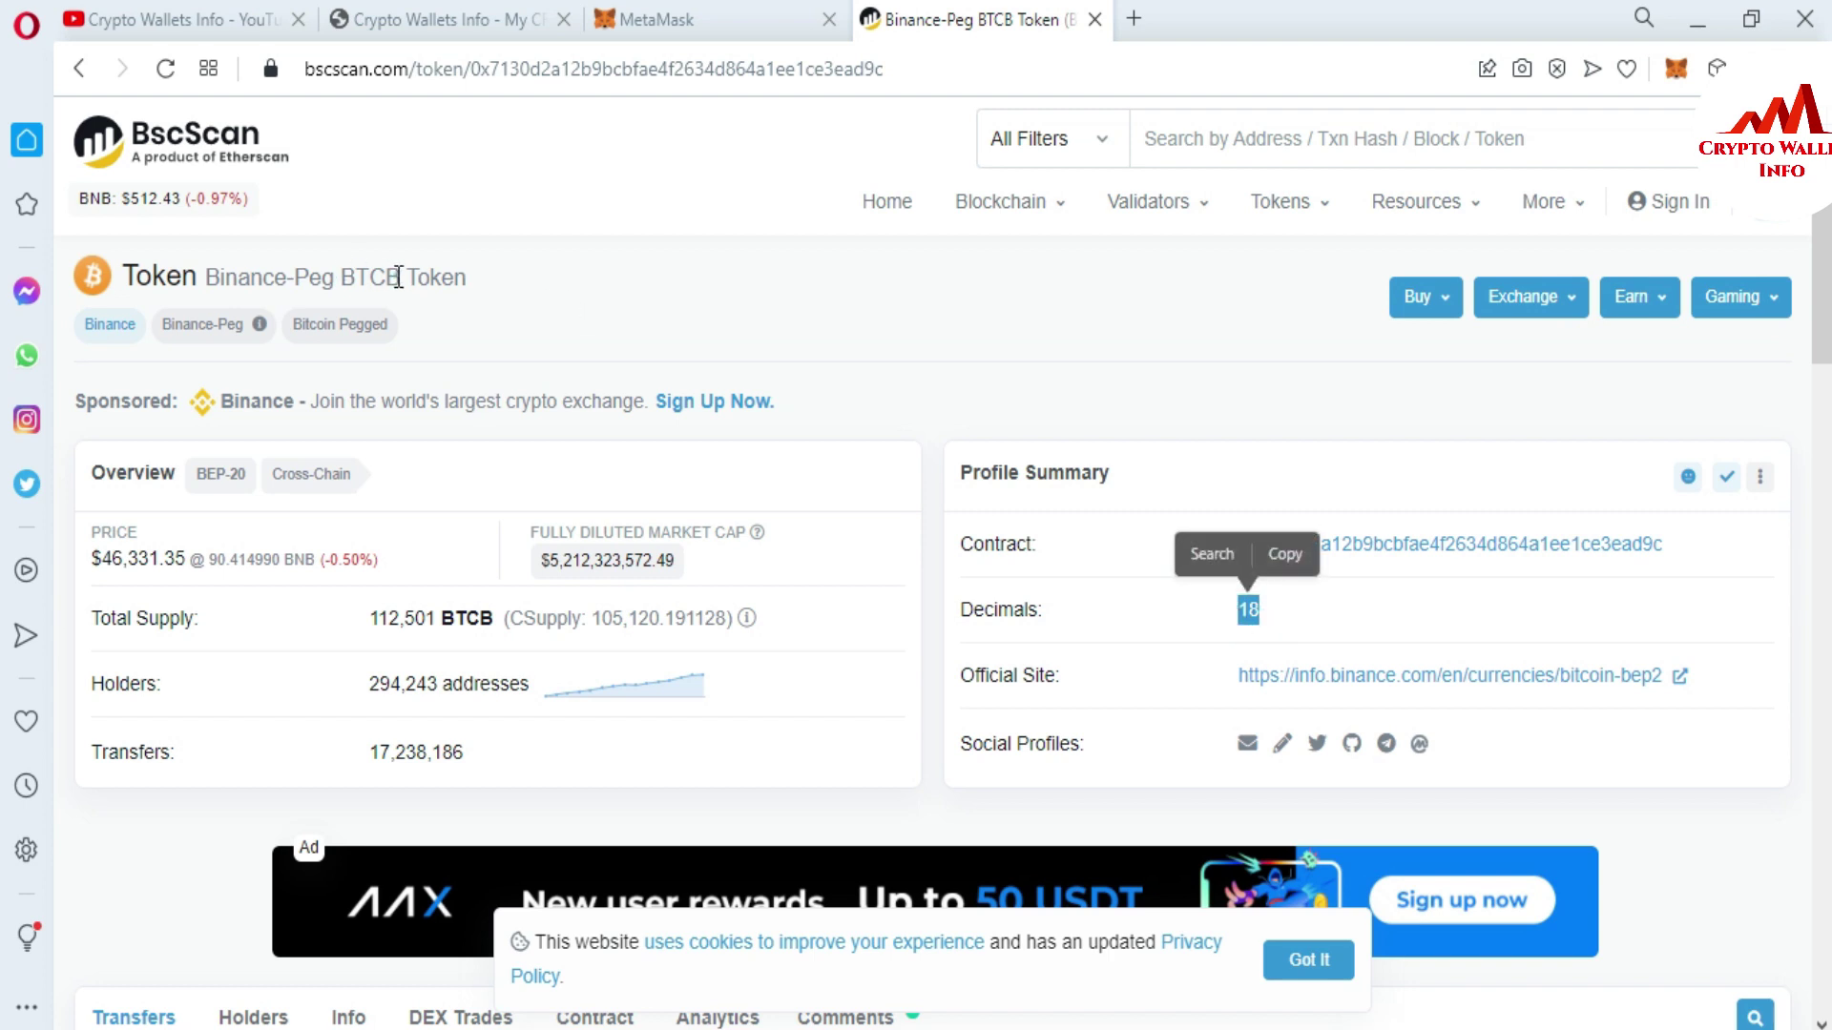
pyautogui.moveTo(399, 277); pyautogui.dragTo(340, 276)
pyautogui.click(625, 8)
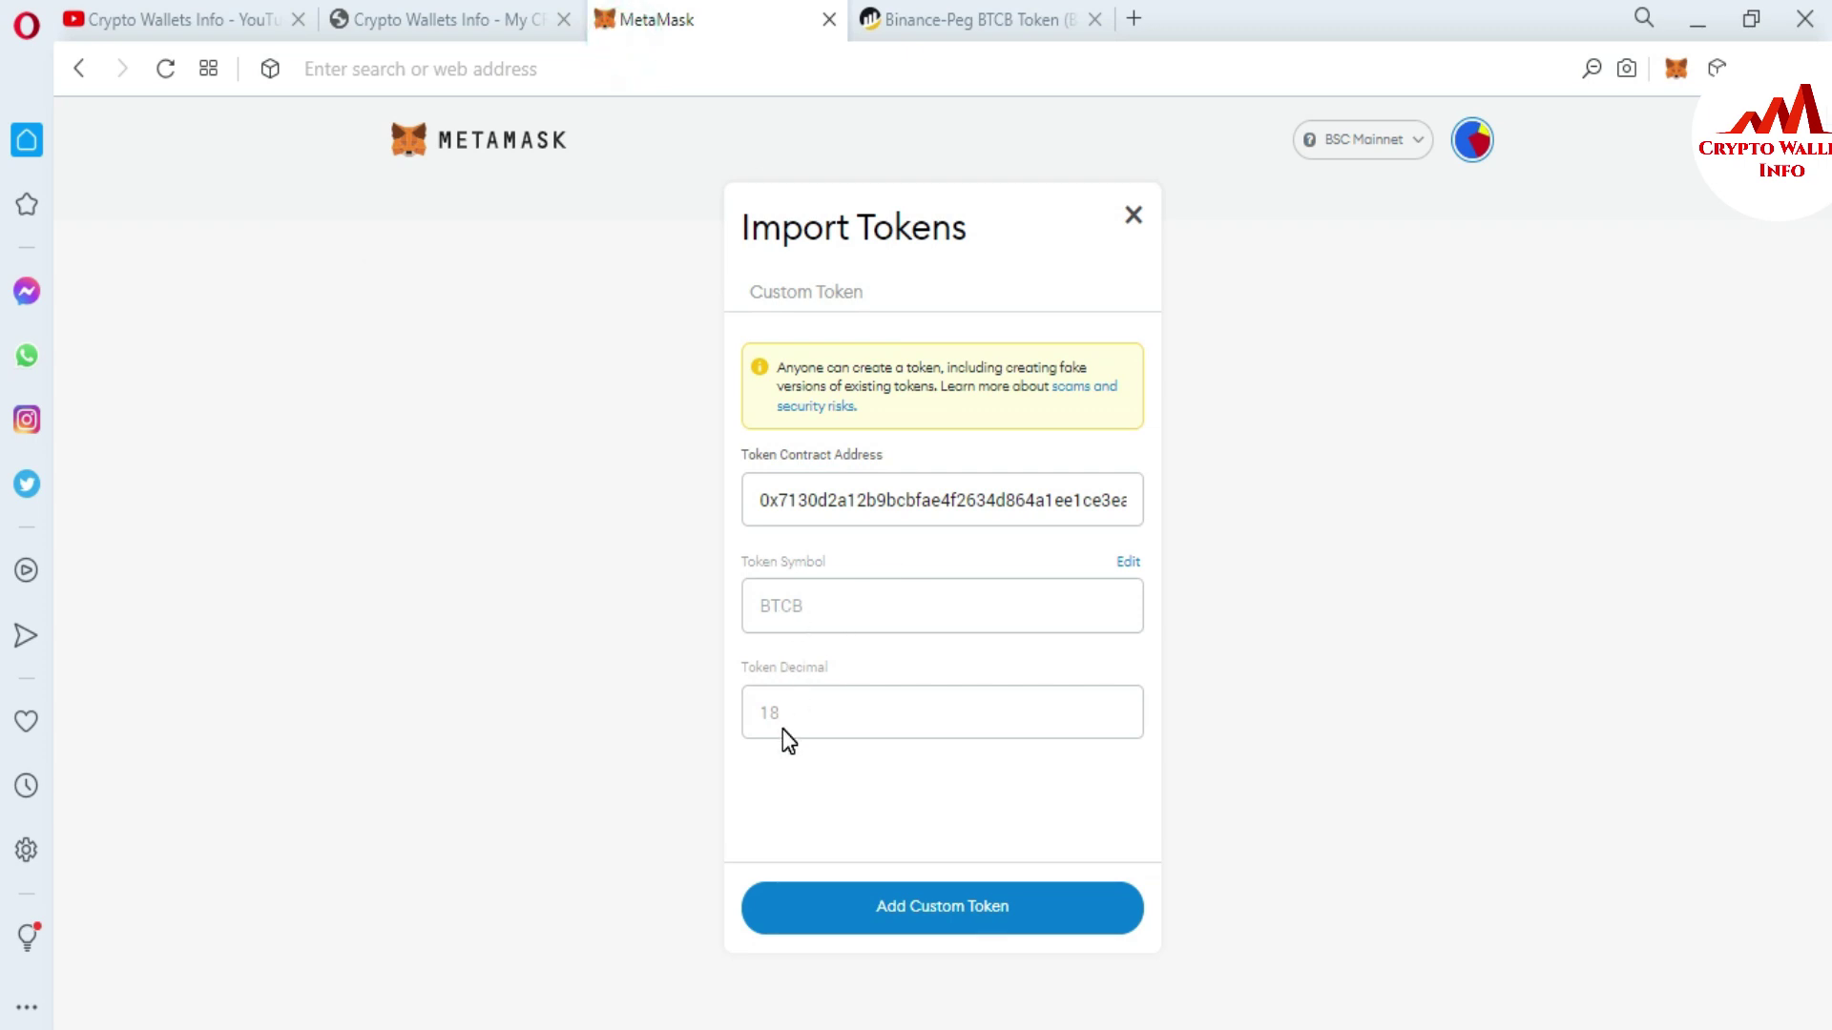
# Submit the custom BTCB token details and confirm the import into Account 5.
pyautogui.click(939, 908)
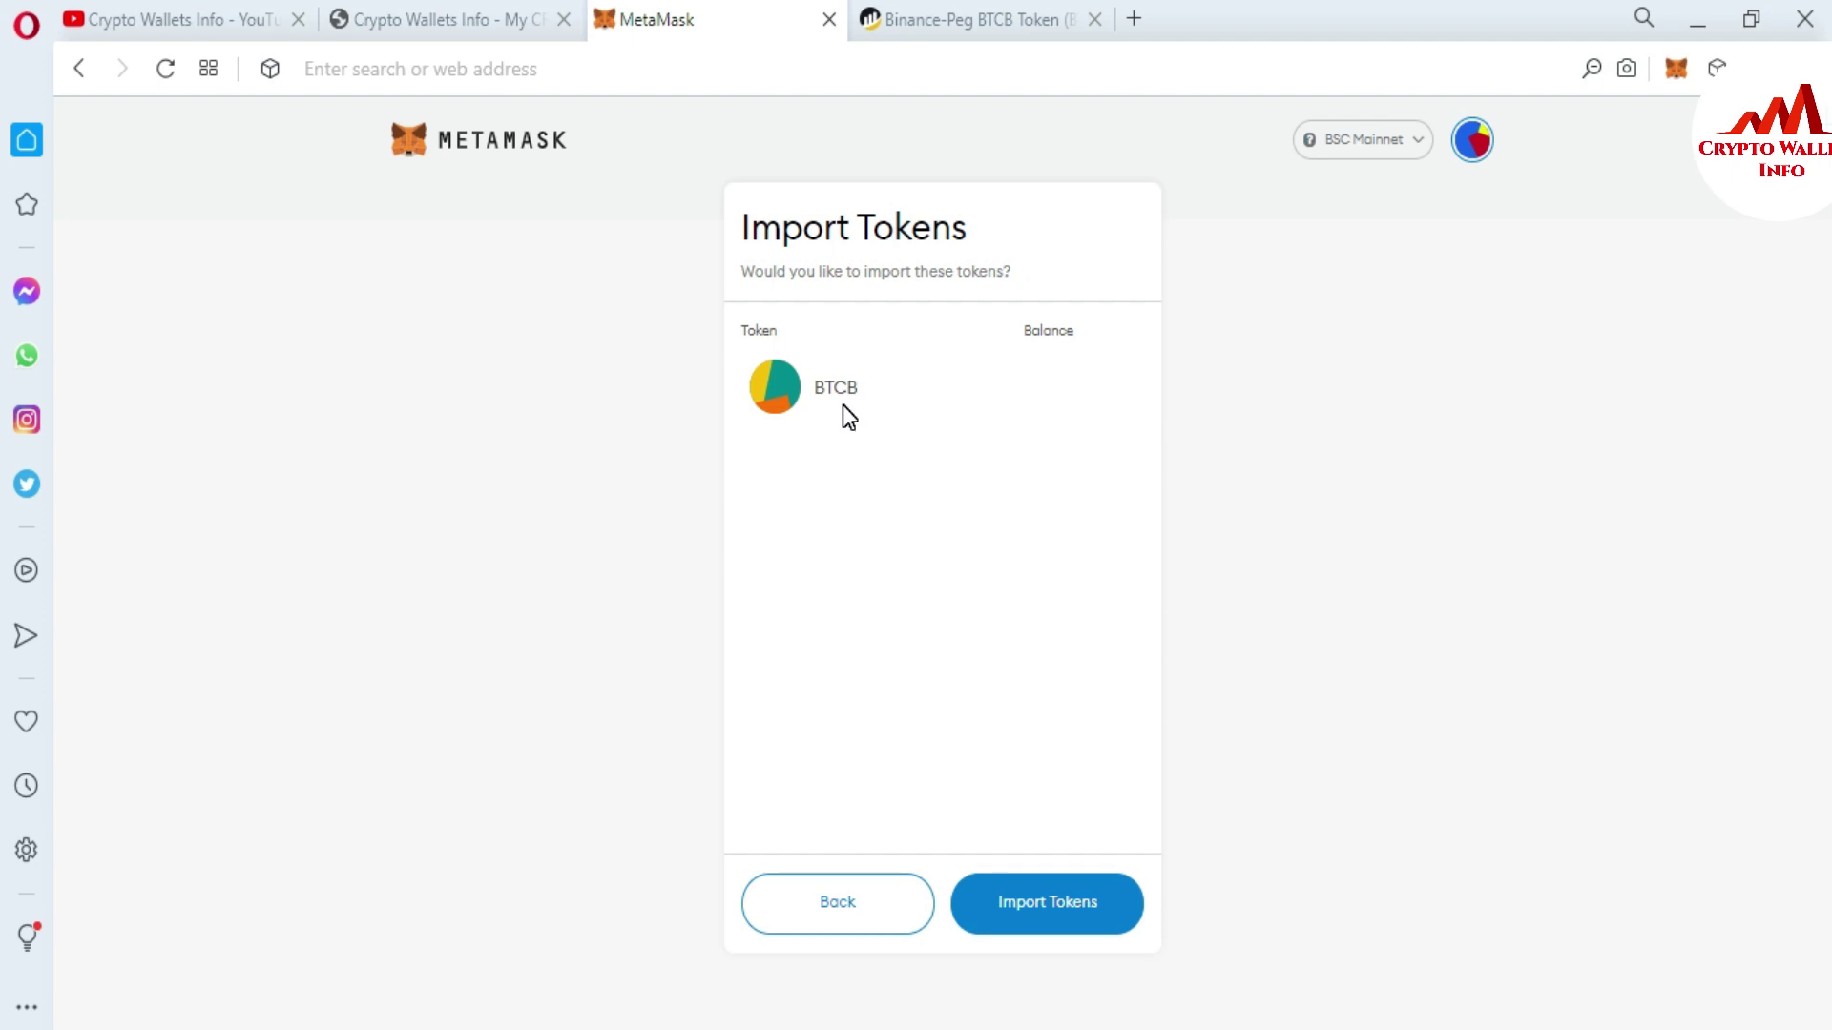
pyautogui.click(1066, 898)
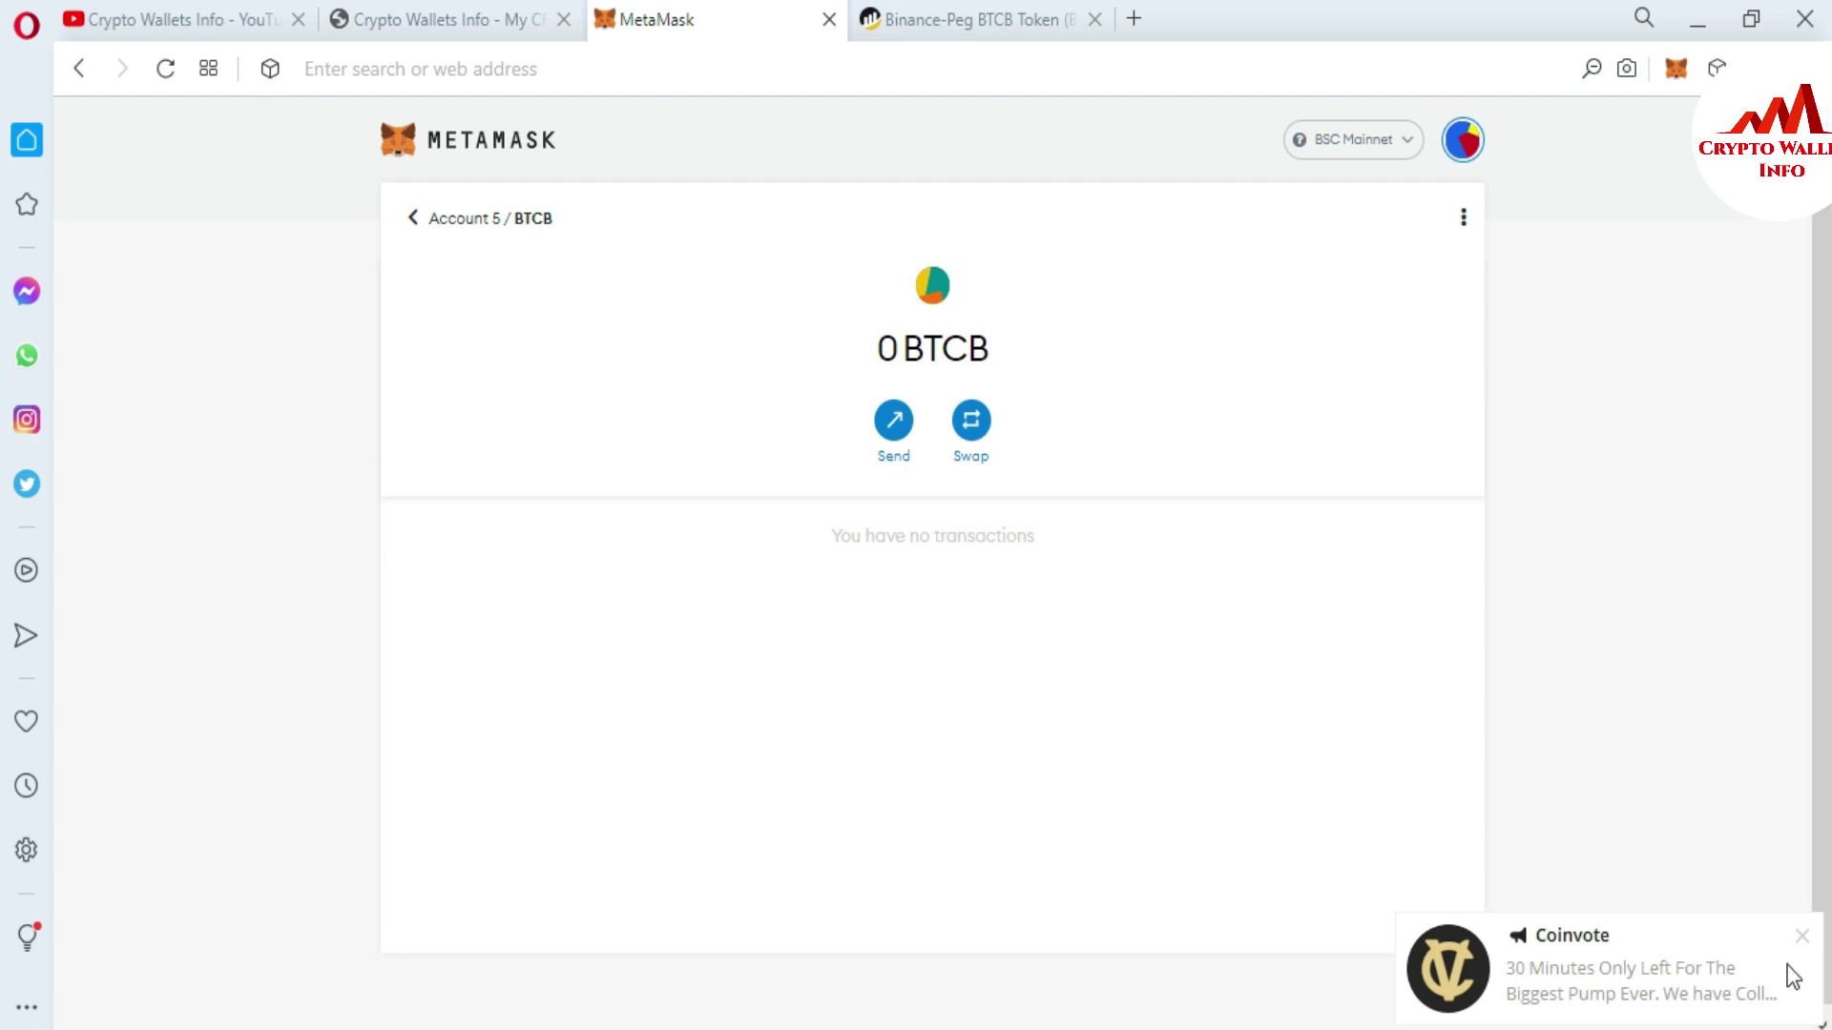
# Dismiss the Coinvote notification, return to Account 5's assets, and bring up the BTCB token's options menu.
pyautogui.click(1811, 940)
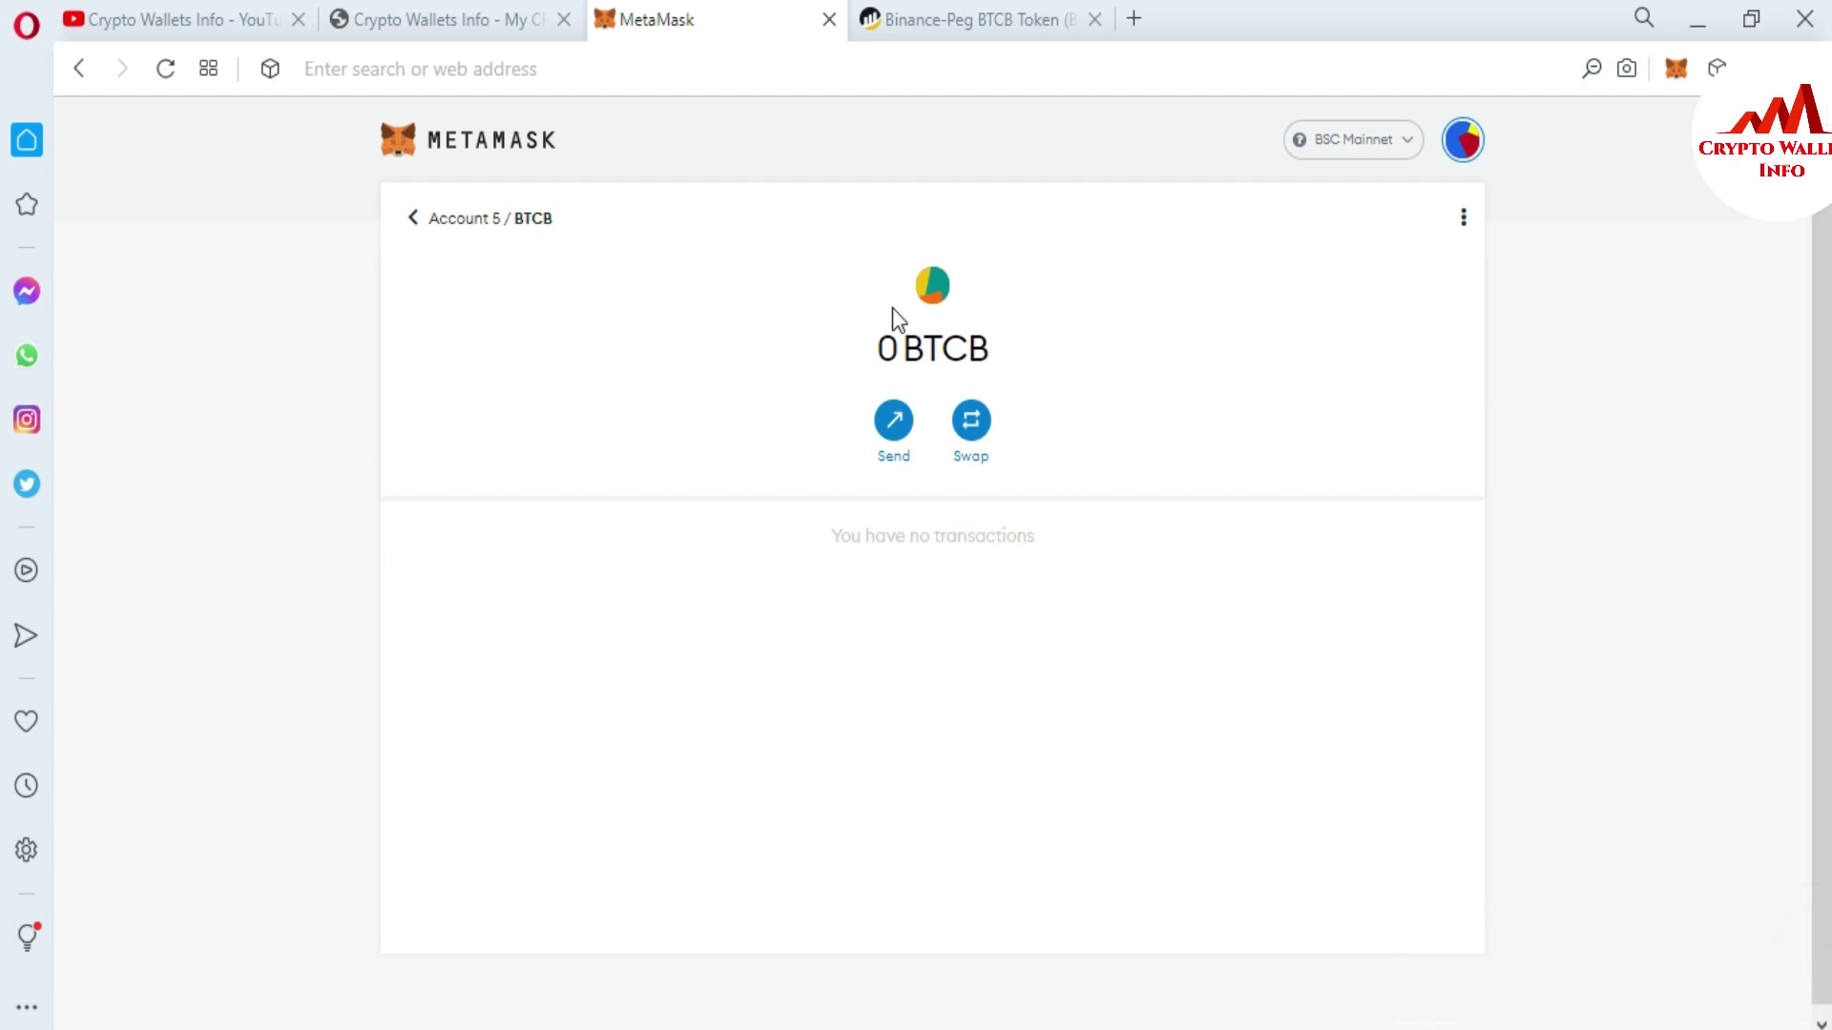
pyautogui.click(416, 218)
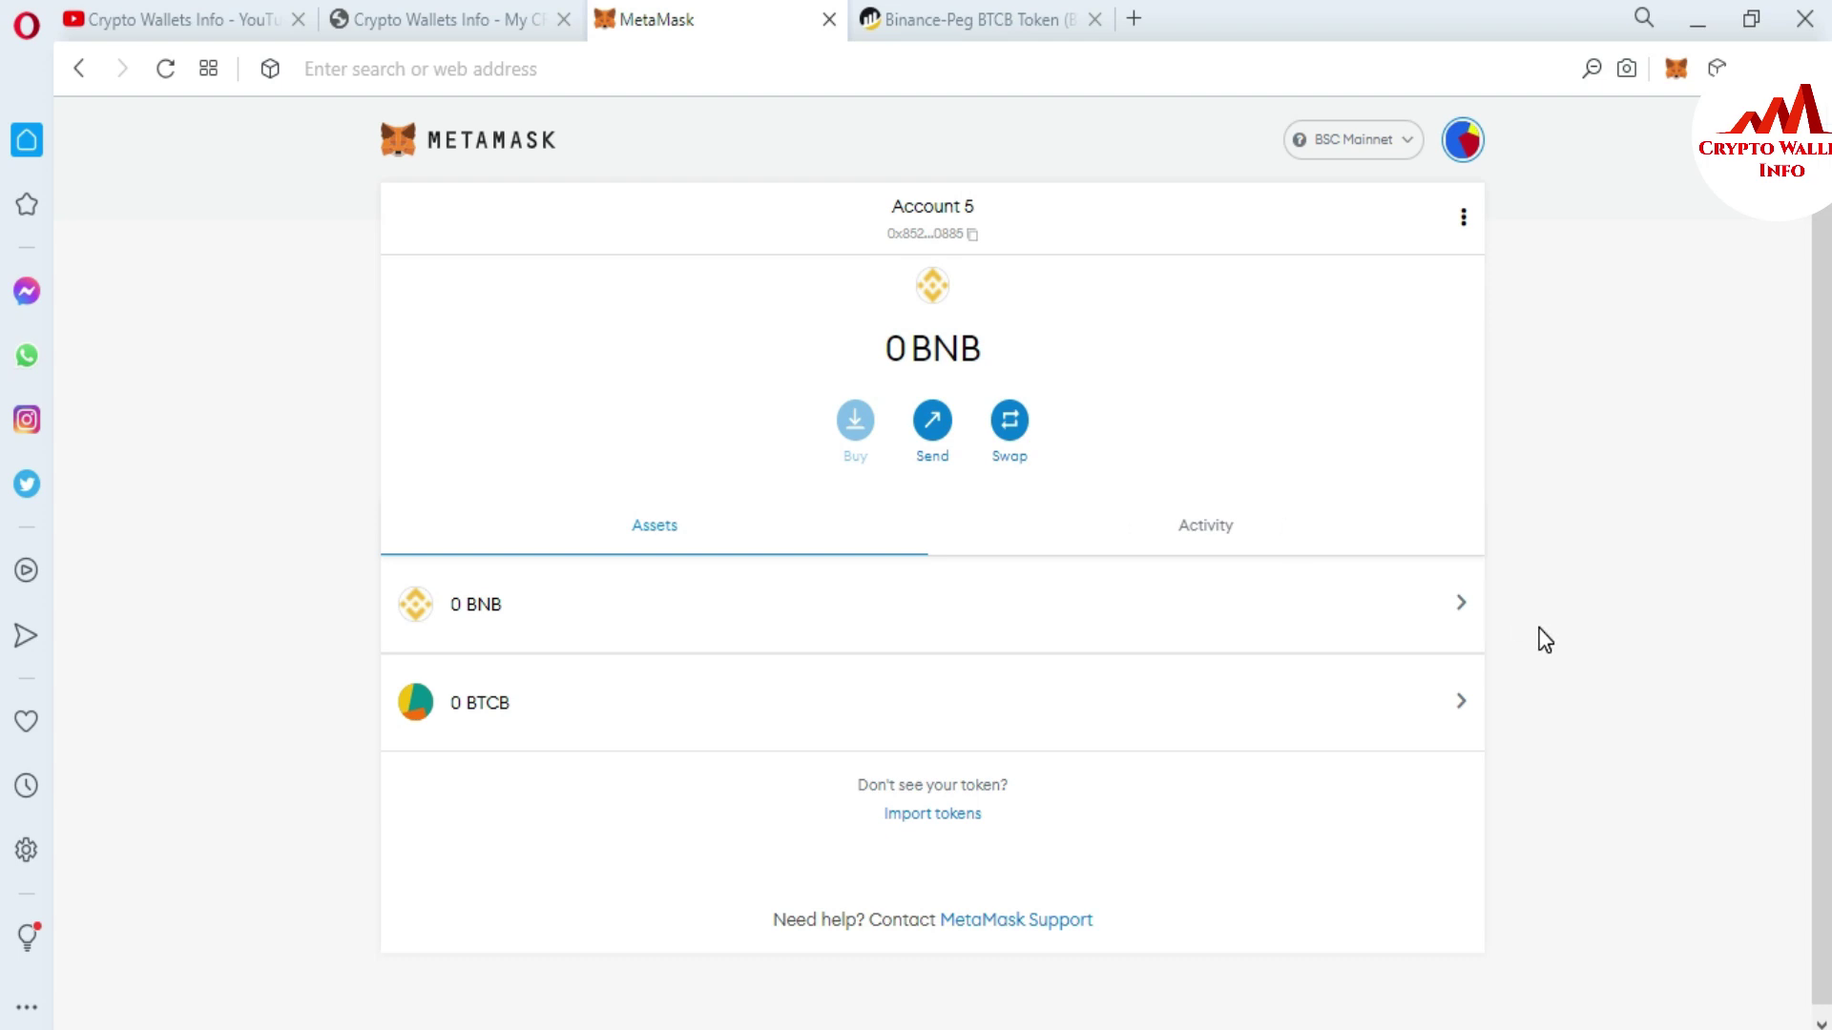
pyautogui.moveTo(932, 702)
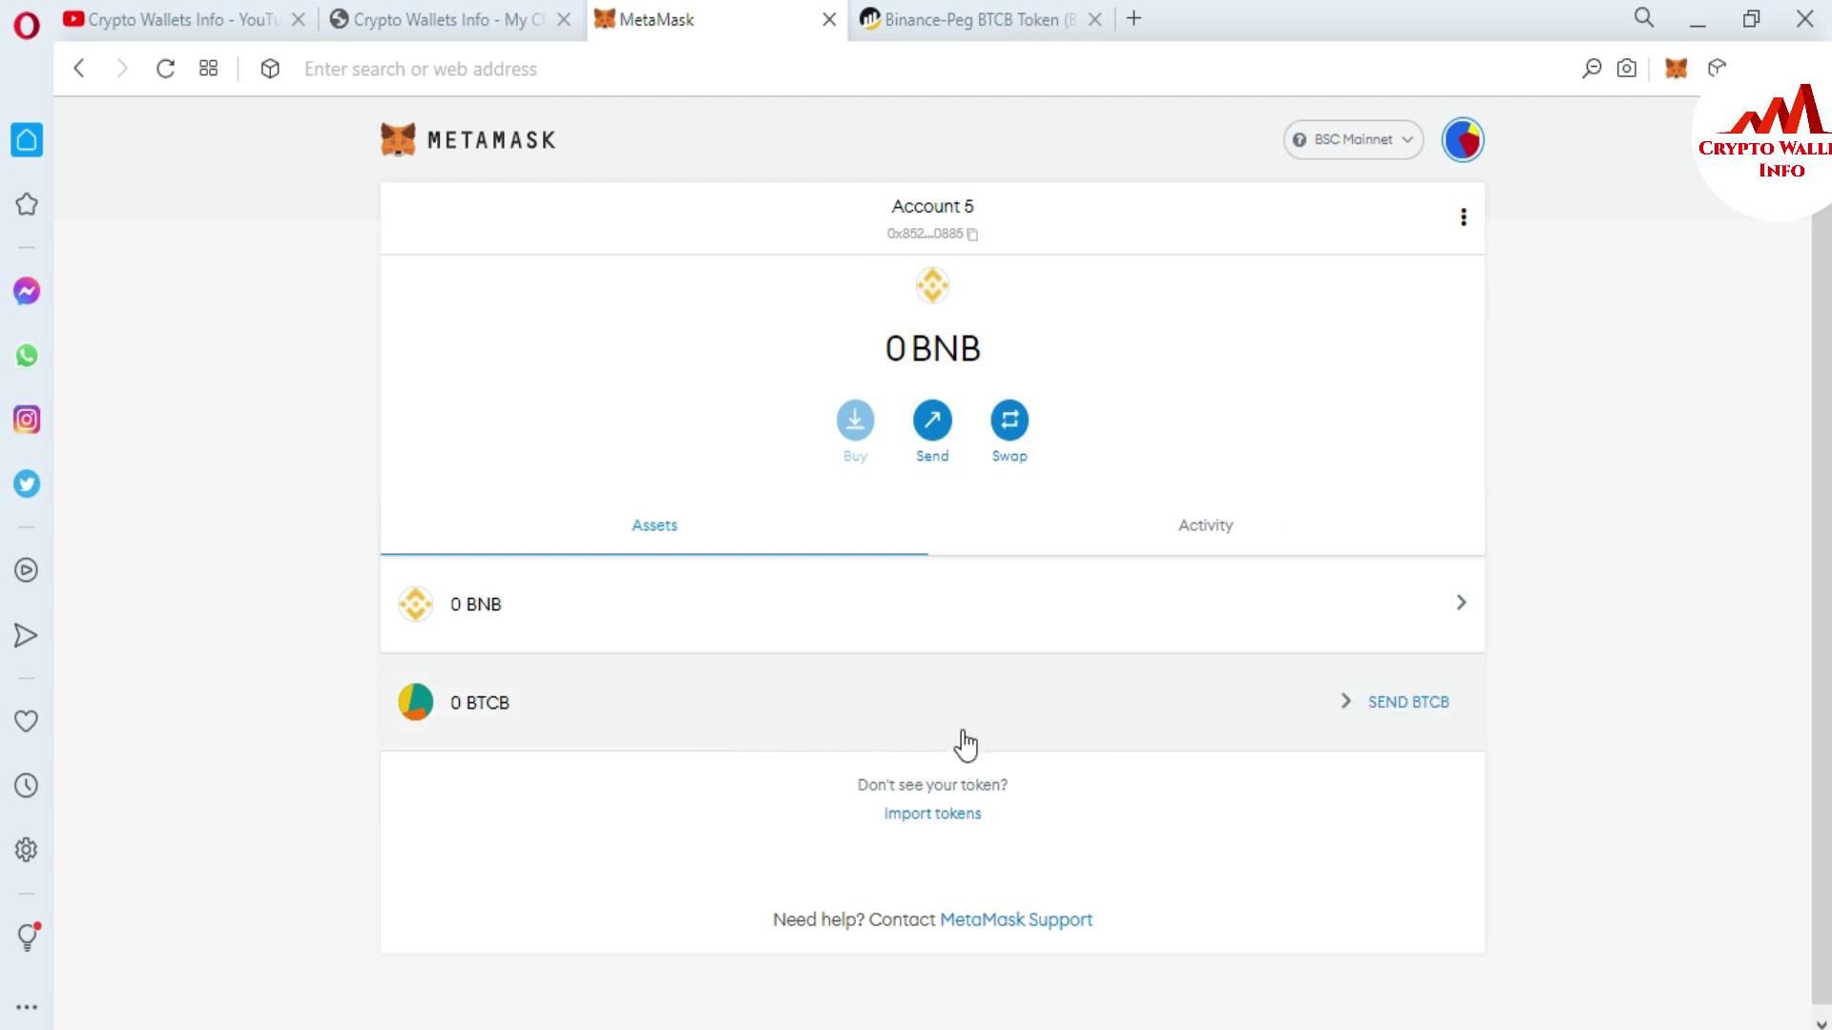
pyautogui.click(1017, 701)
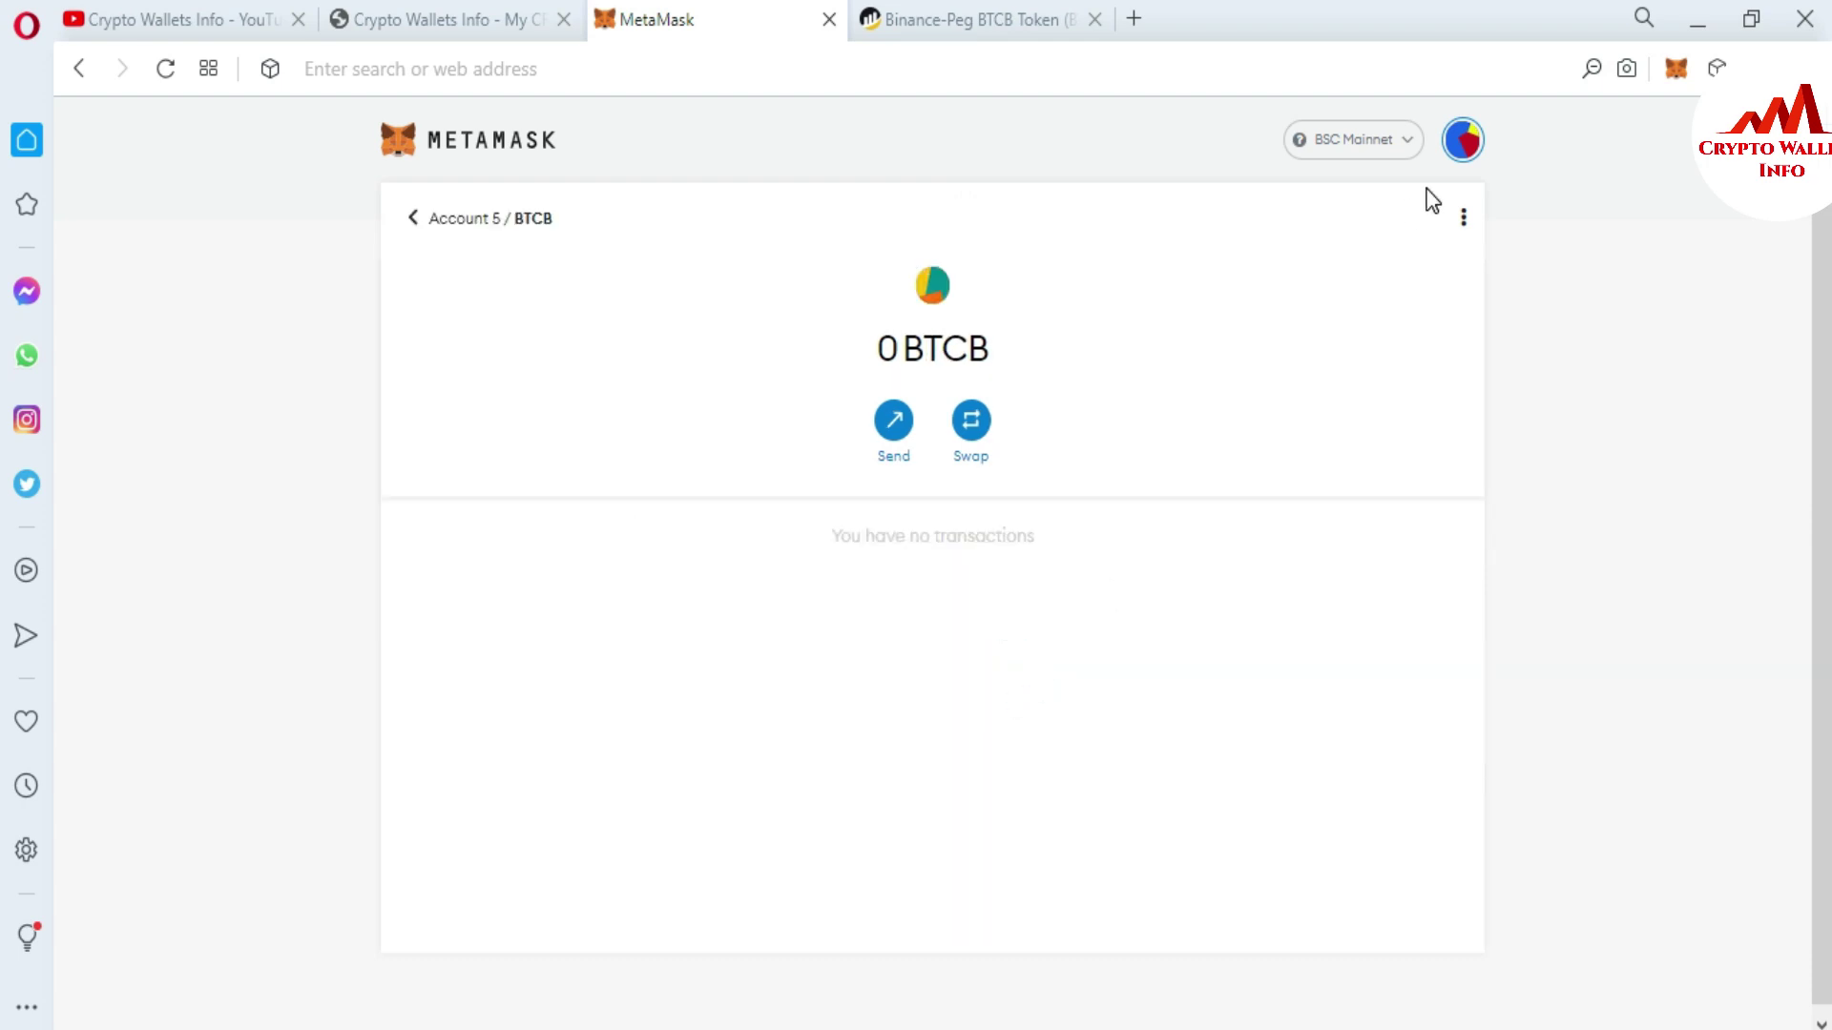
pyautogui.click(1465, 220)
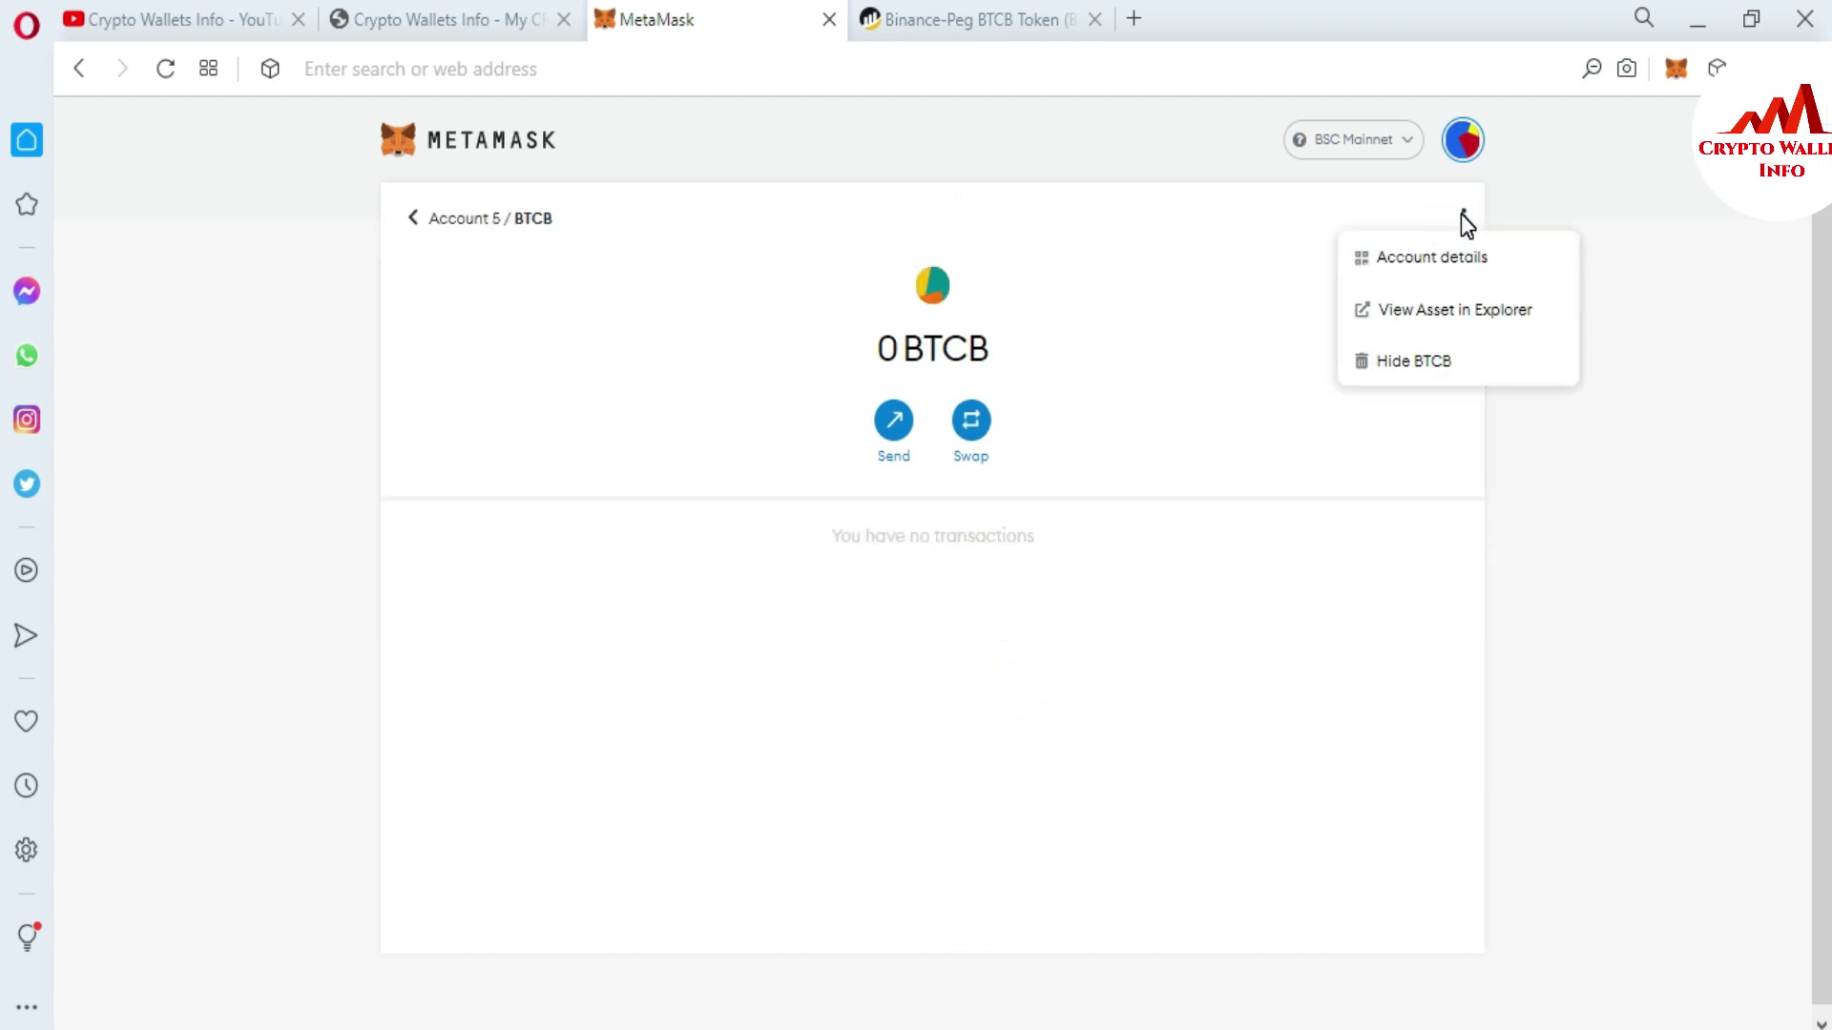
# From Account details, start Export Private Key for Account 5 and enter the wallet password.
pyautogui.click(1424, 260)
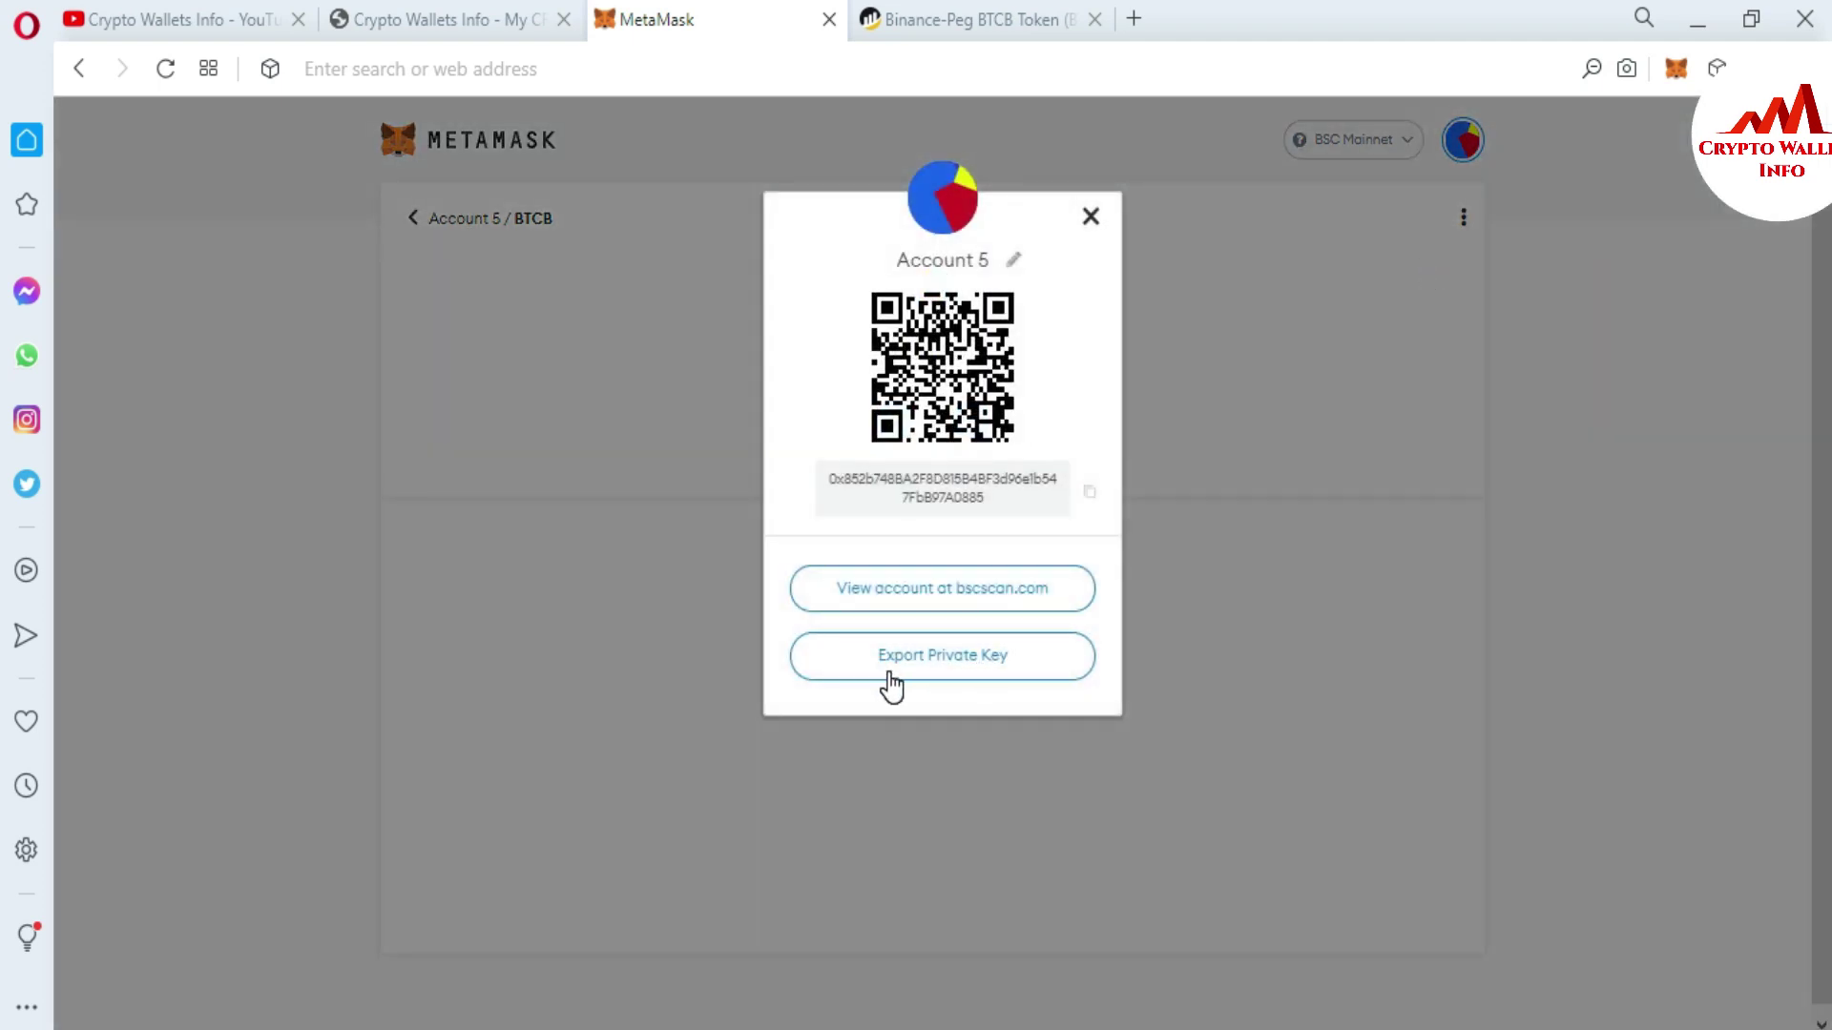
pyautogui.click(952, 663)
pyautogui.click(859, 479)
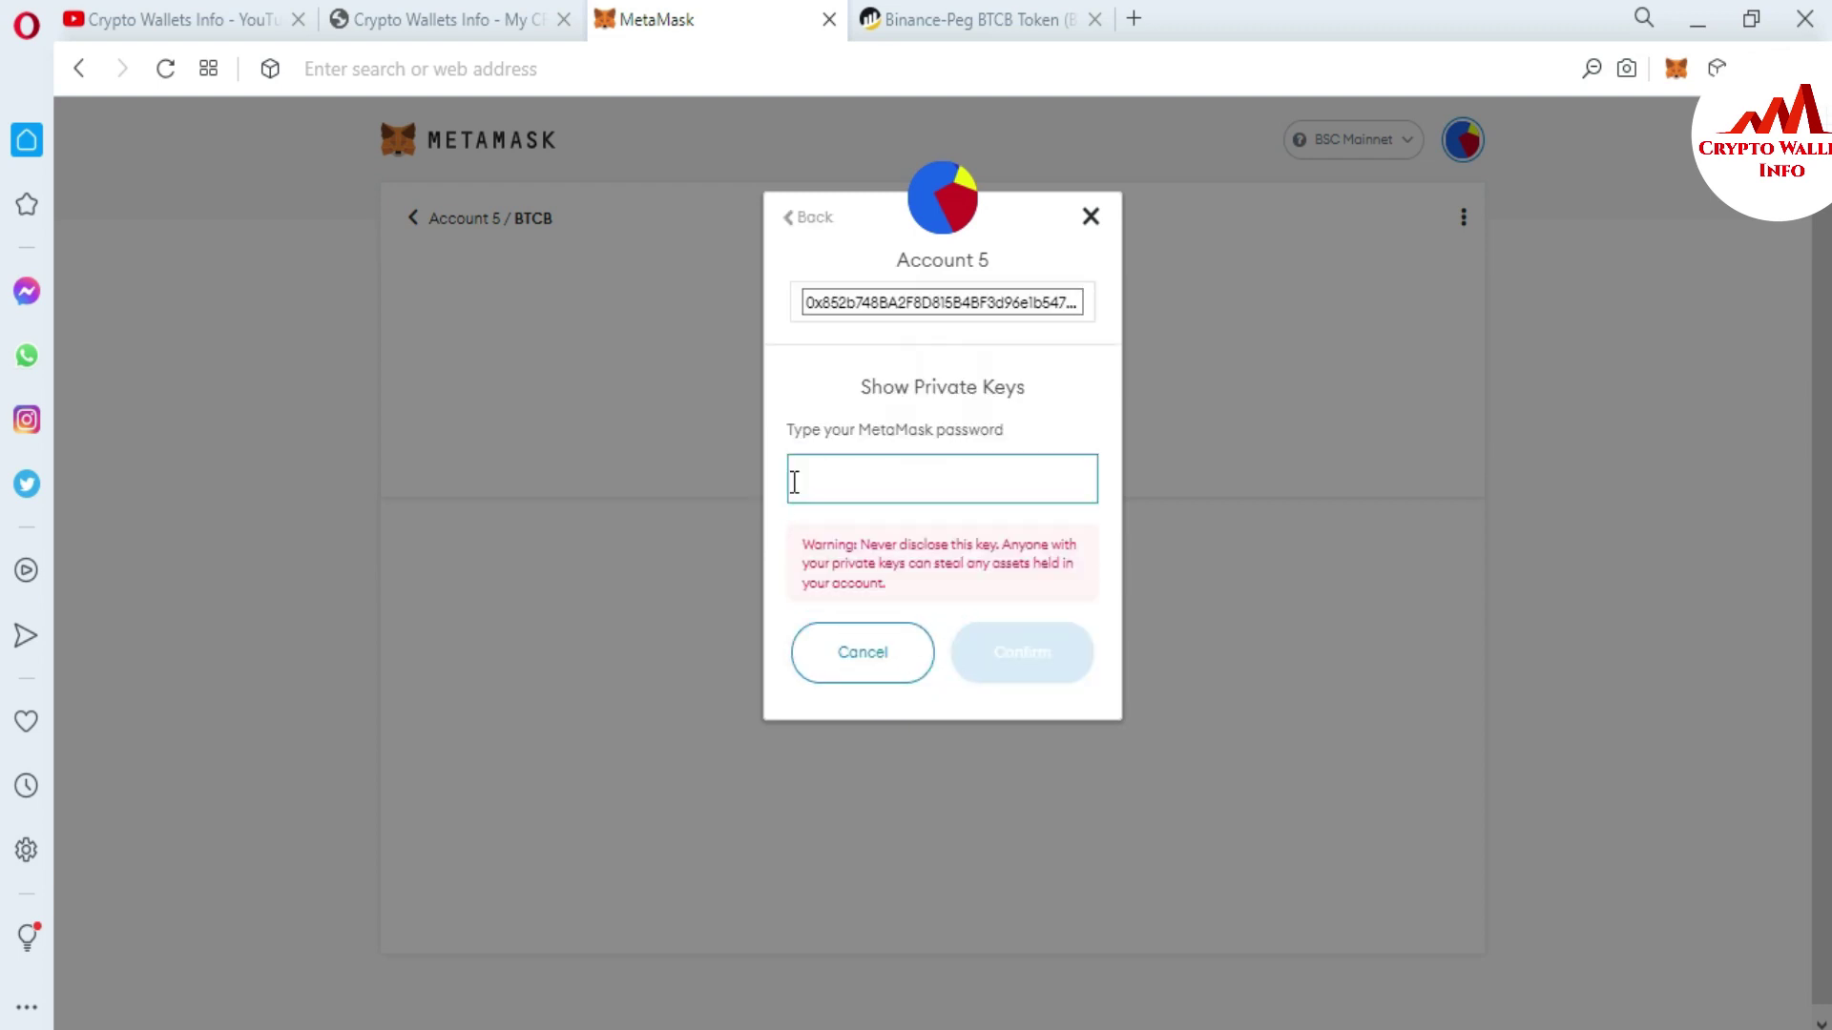
pyautogui.write('••••')
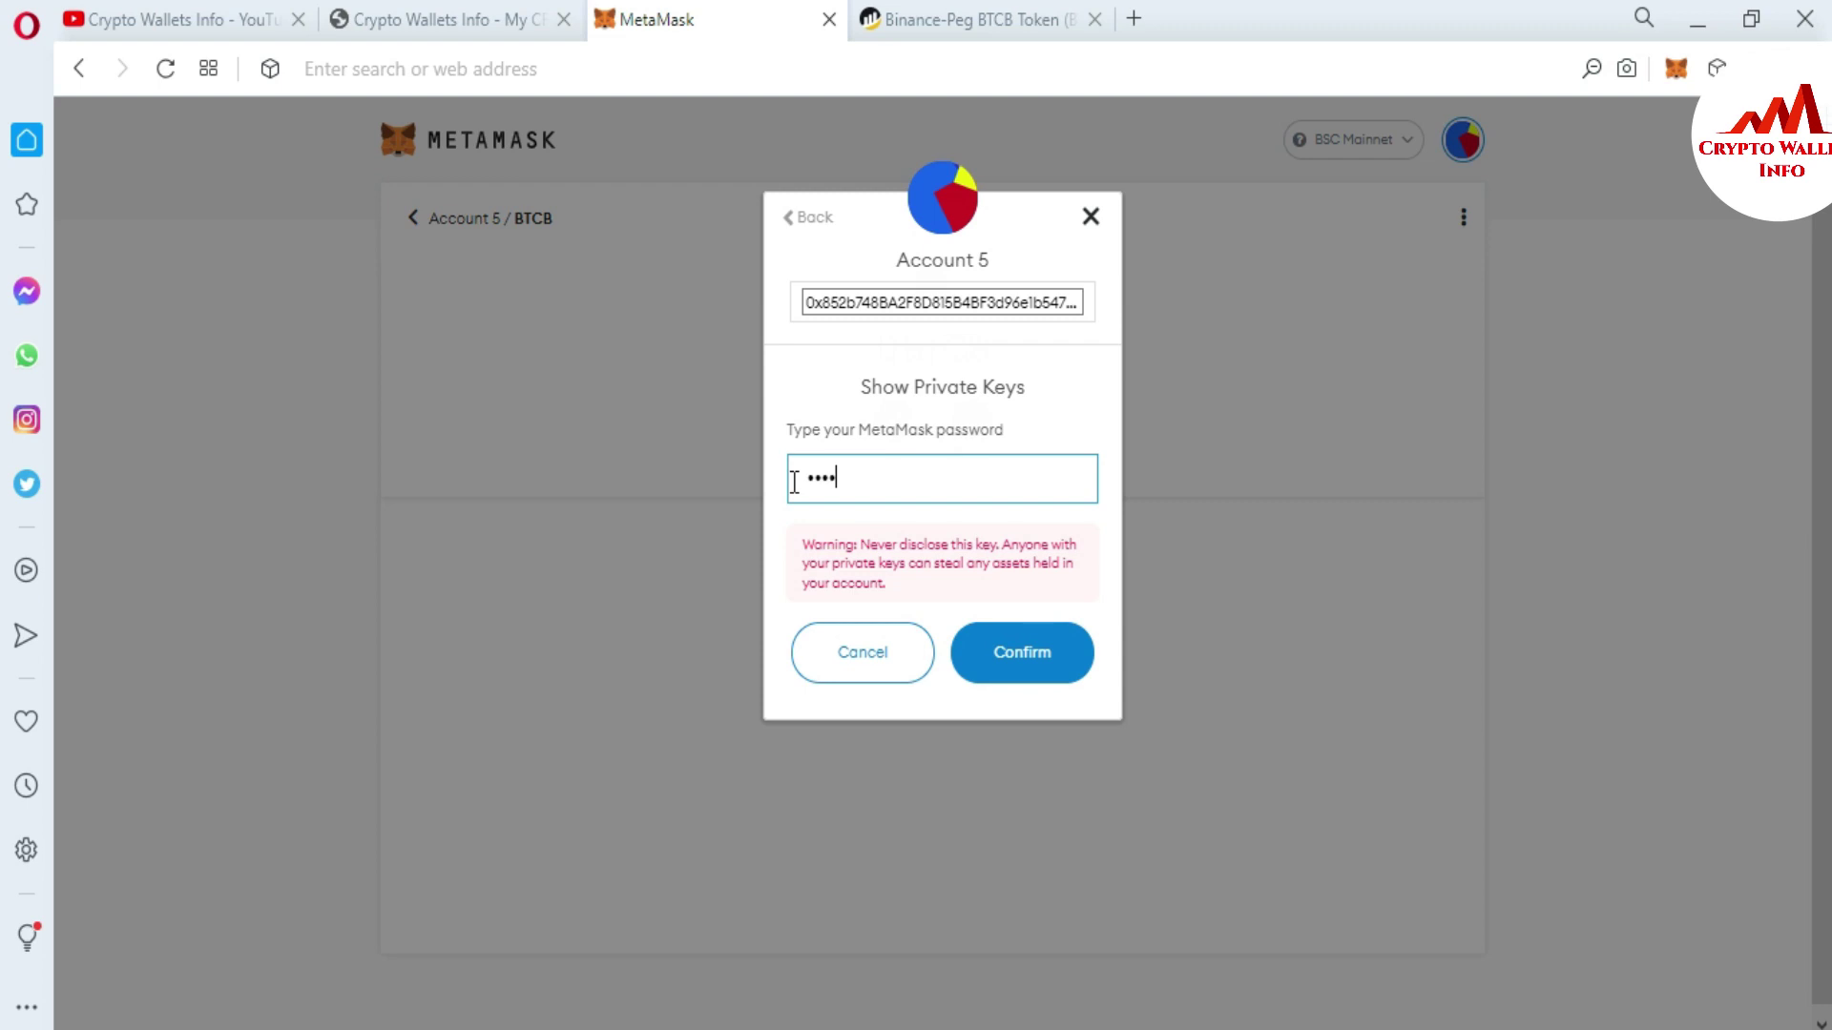
pyautogui.write('•••')
pyautogui.write('•')
pyautogui.write('••••••')
pyautogui.write('•••')
pyautogui.click(1120, 608)
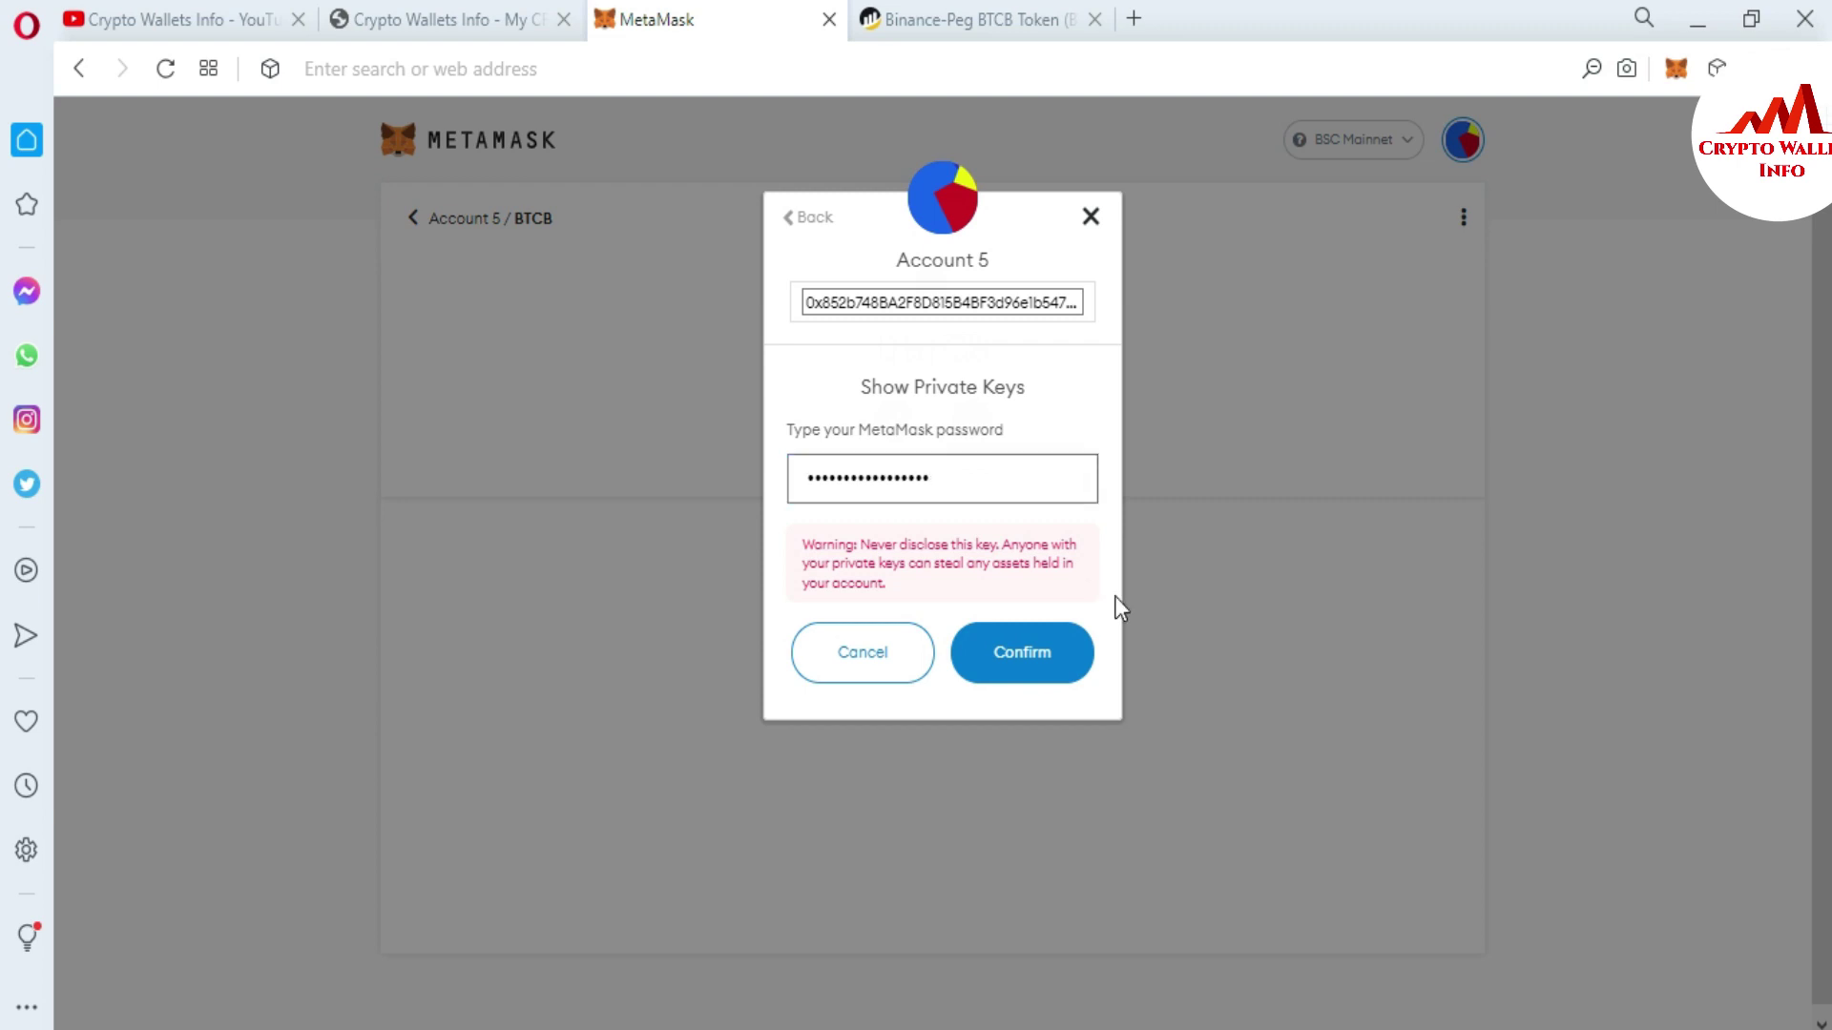
# Confirm the password, select and copy Account 5's private key, then close with Done.
pyautogui.click(1048, 652)
pyautogui.moveTo(865, 531); pyautogui.dragTo(782, 501)
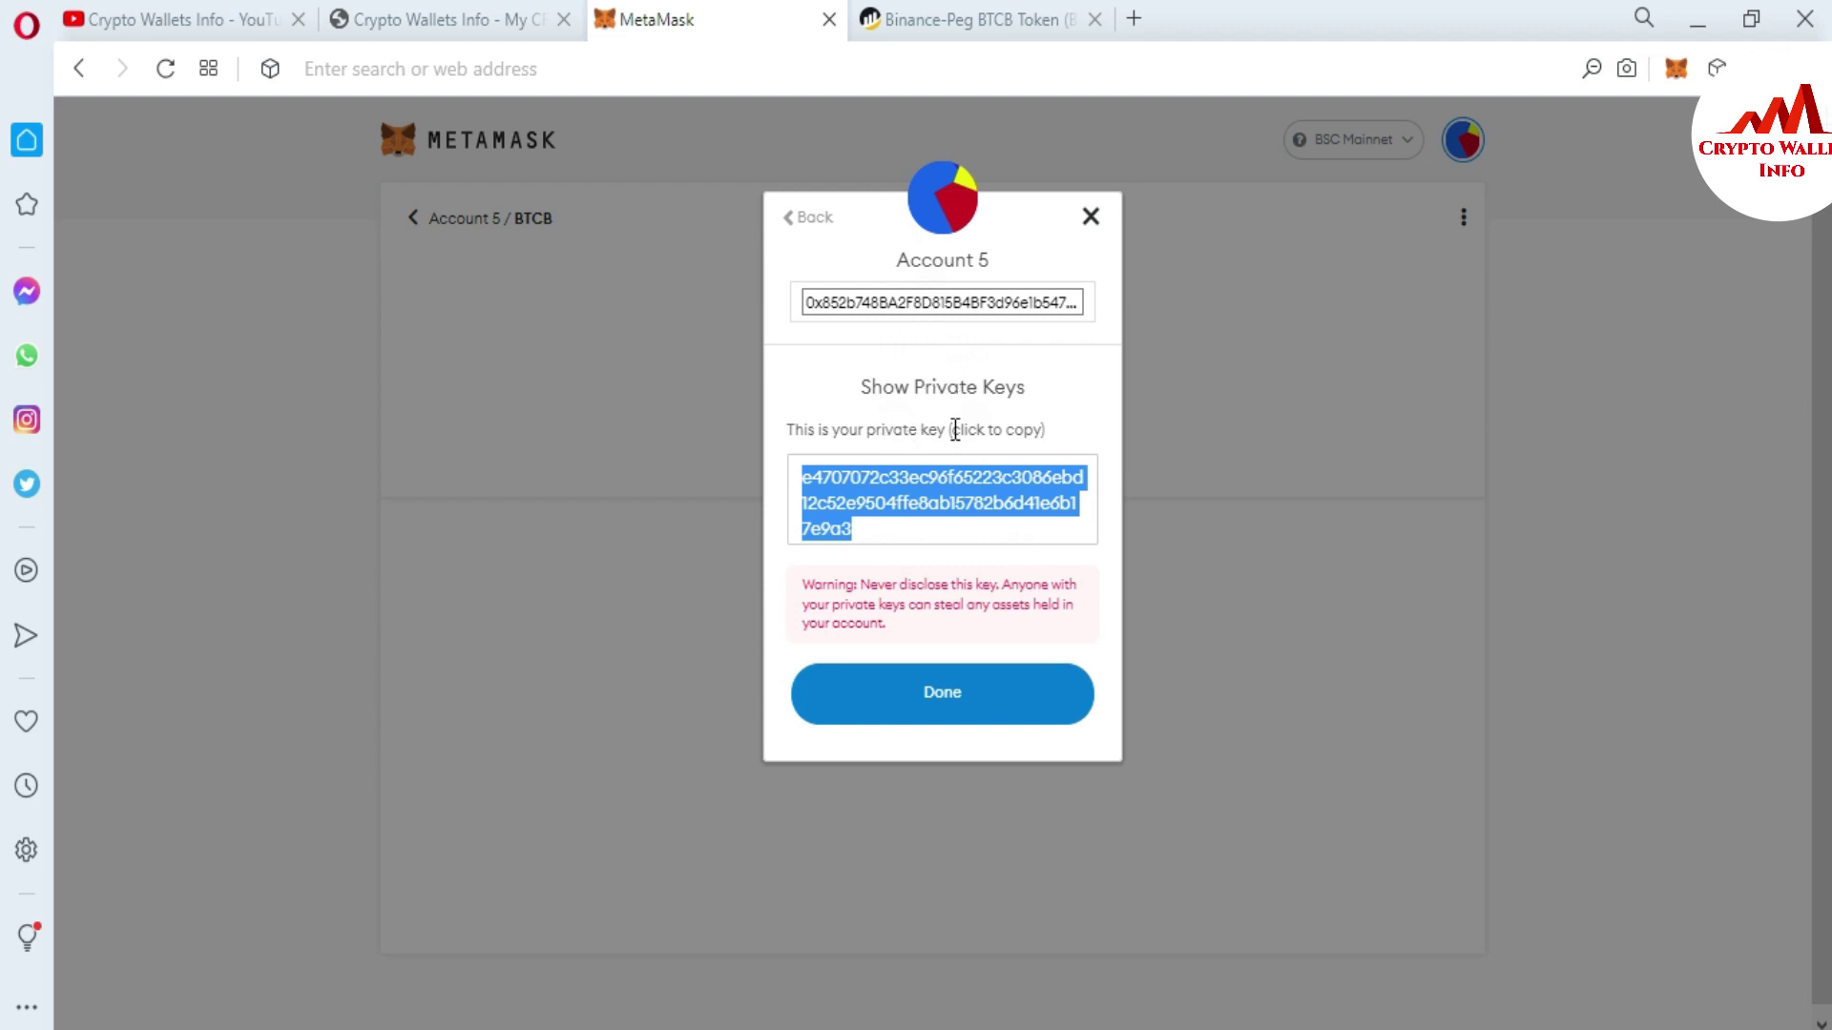
pyautogui.click(889, 531)
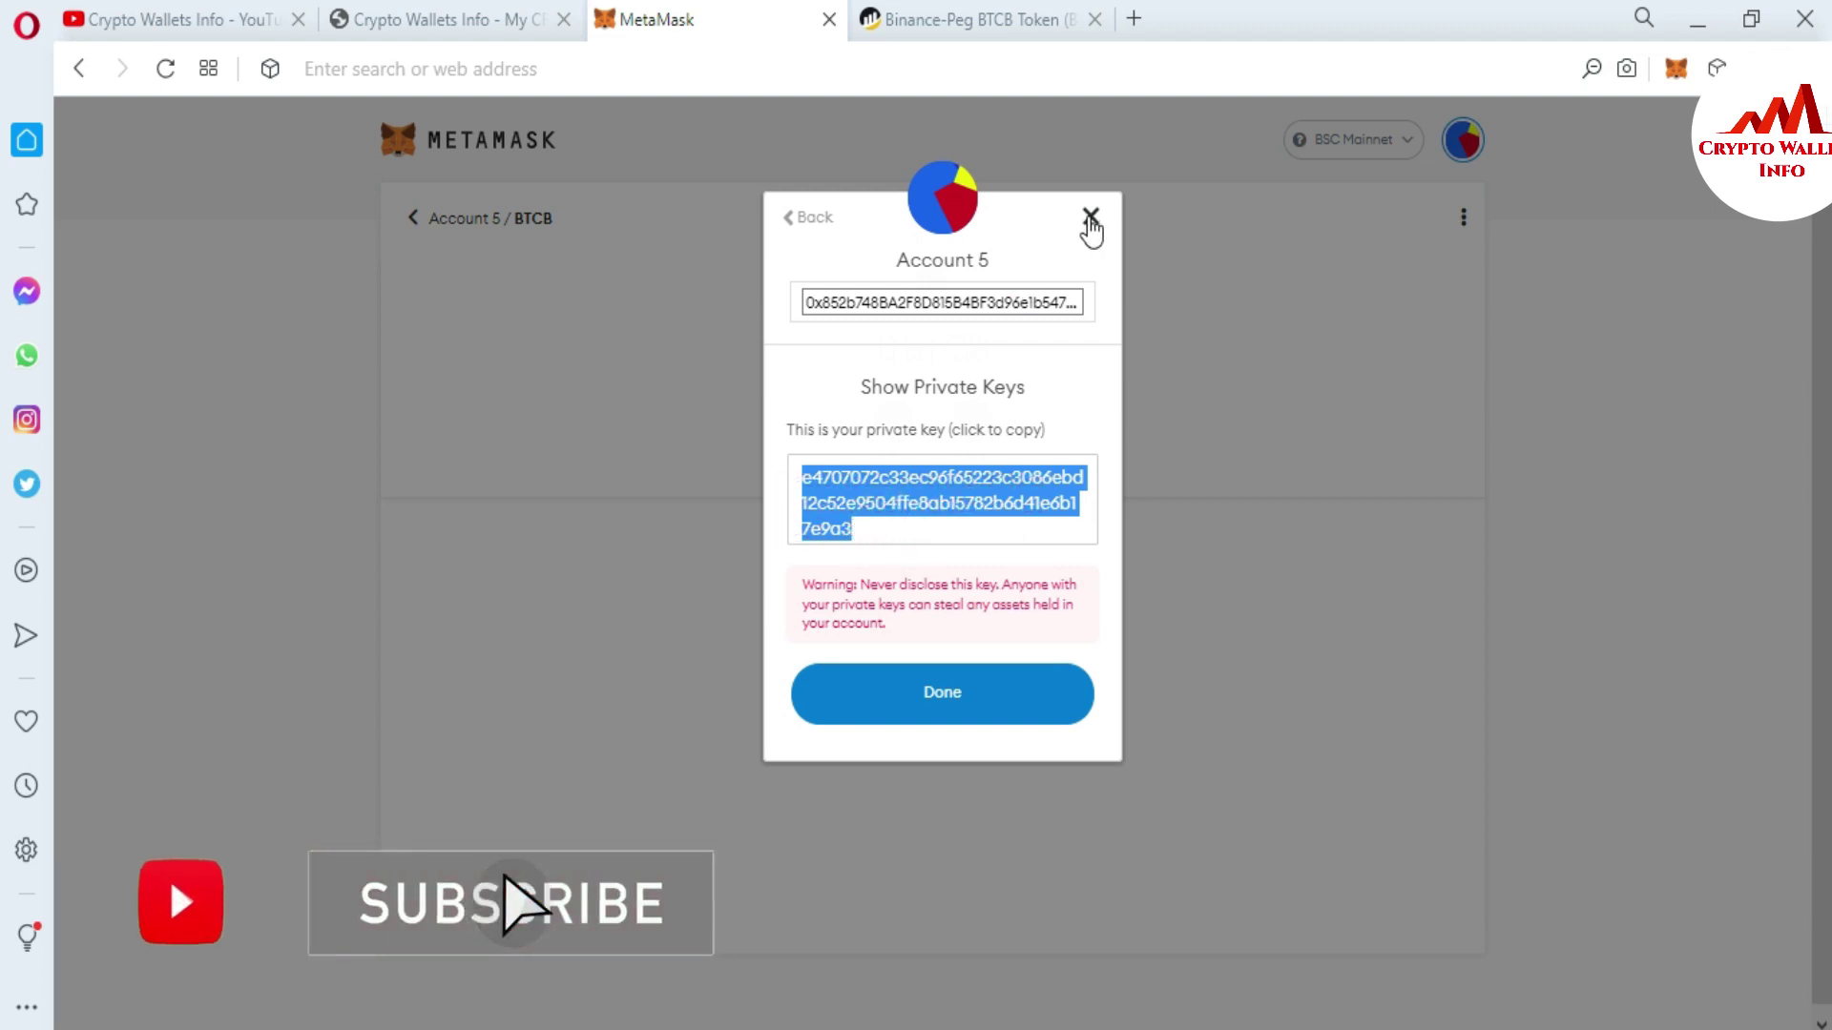
pyautogui.click(962, 692)
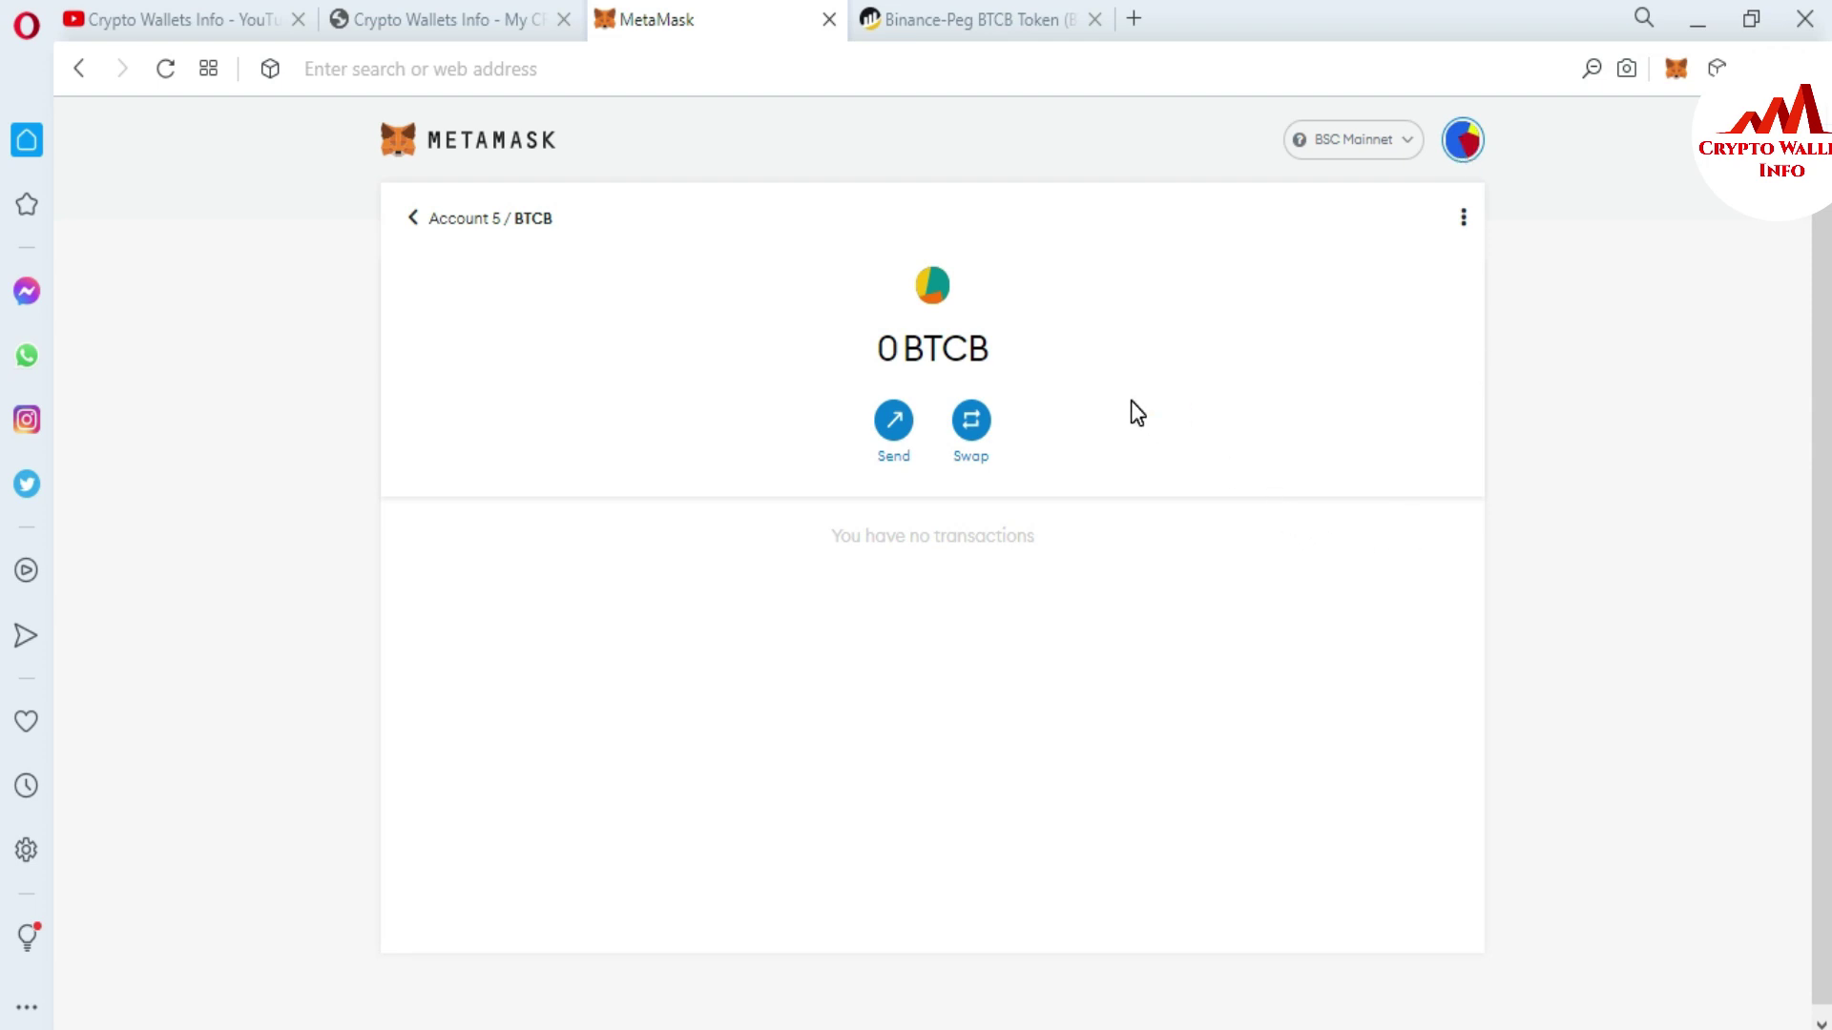
# Switch to the Crypto Wallets Info YouTube channel, then to the cryptowalletsinfo.com website tab.
pyautogui.click(143, 17)
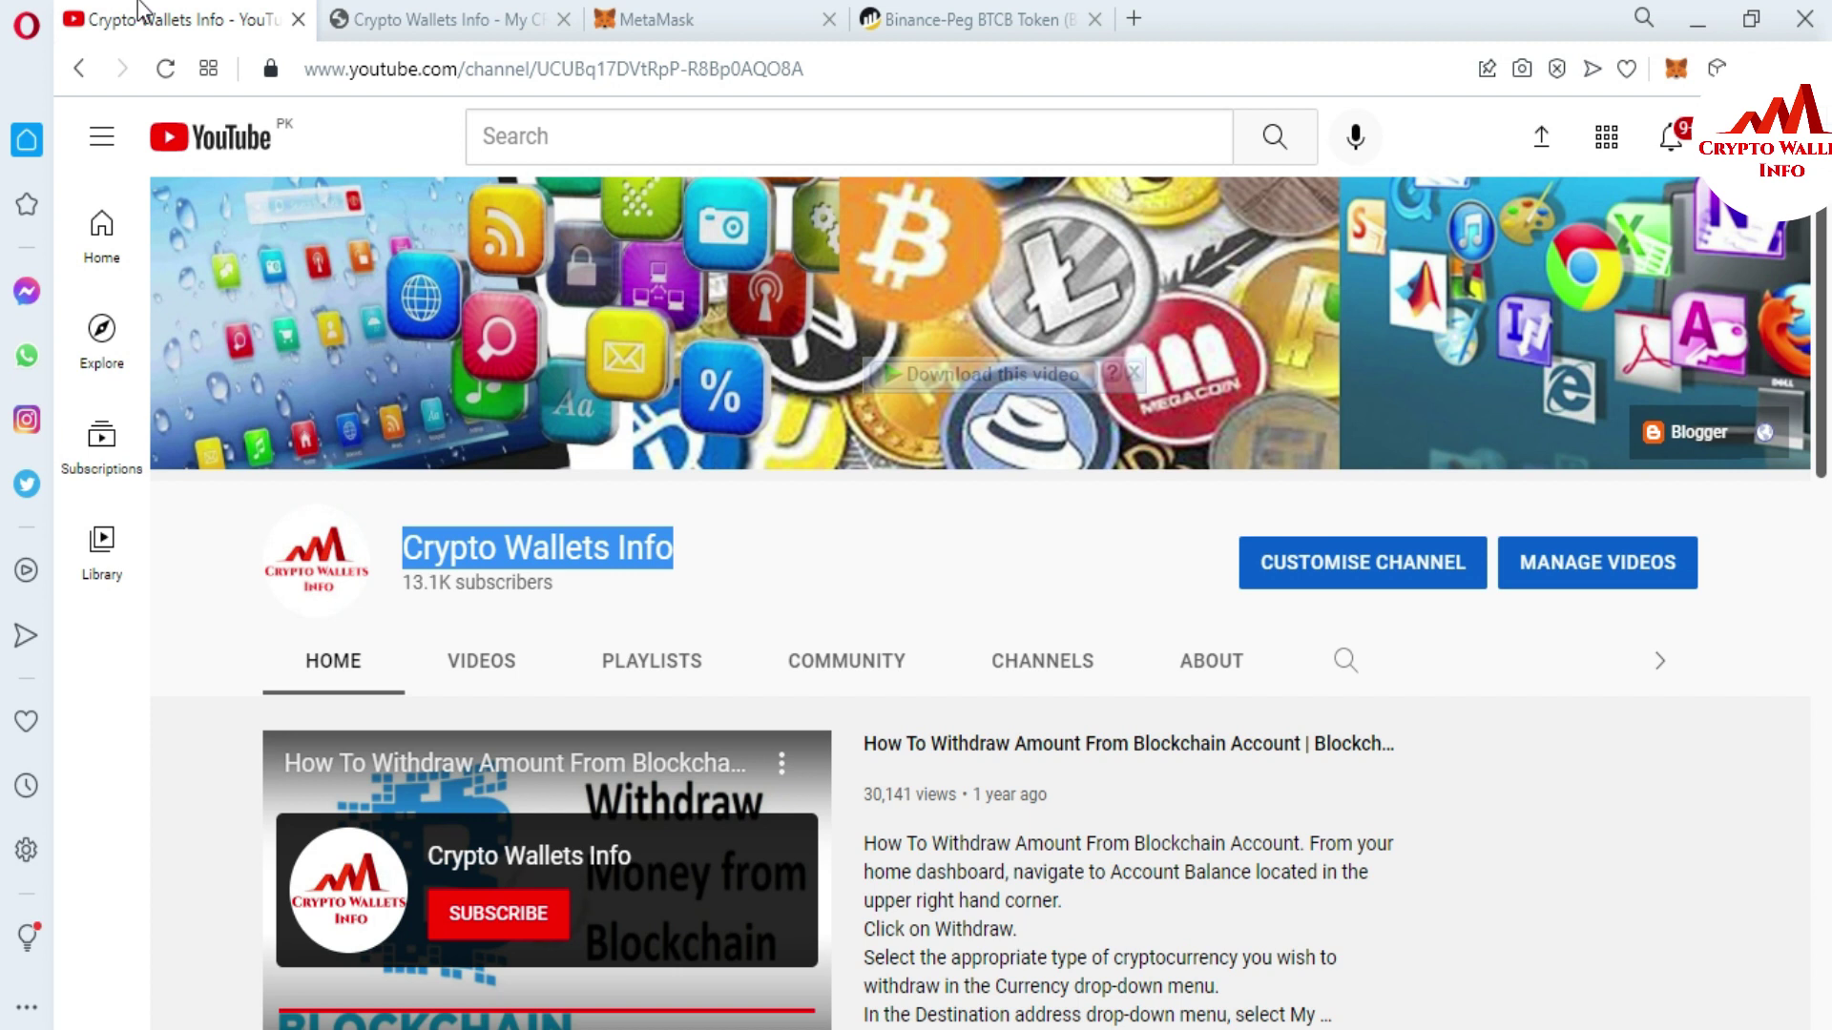
pyautogui.click(430, 19)
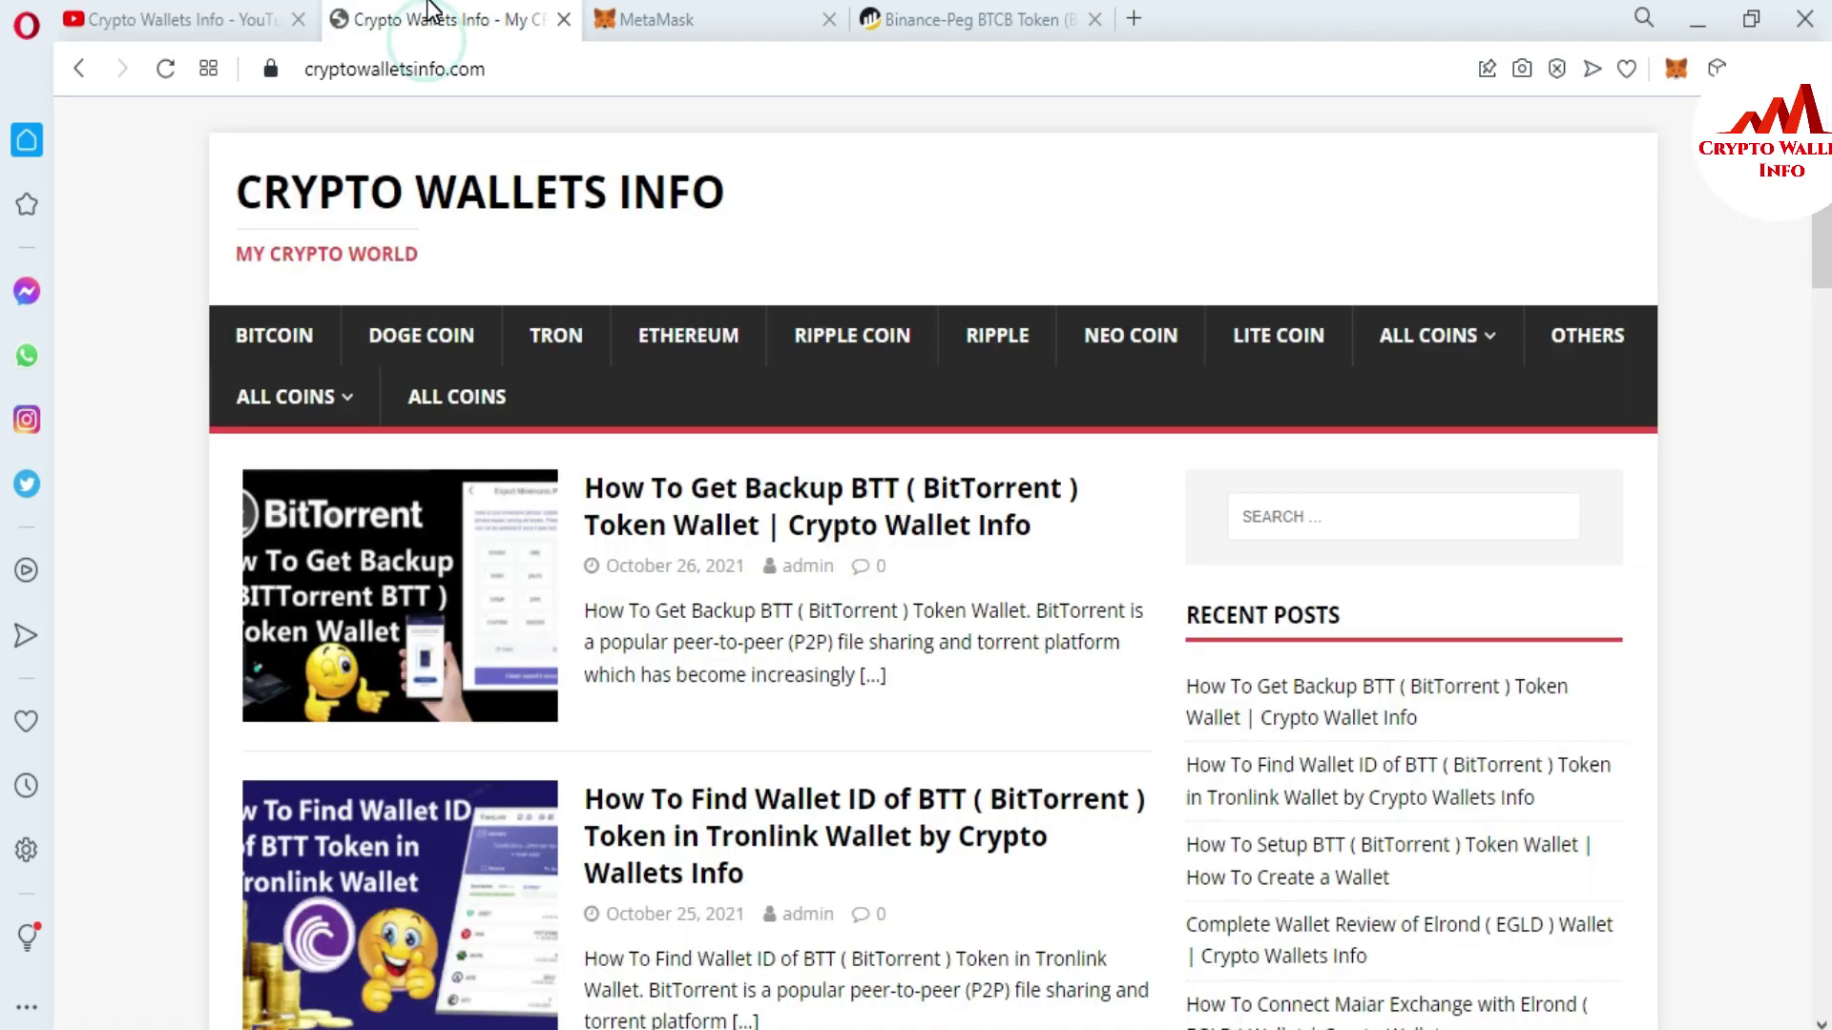